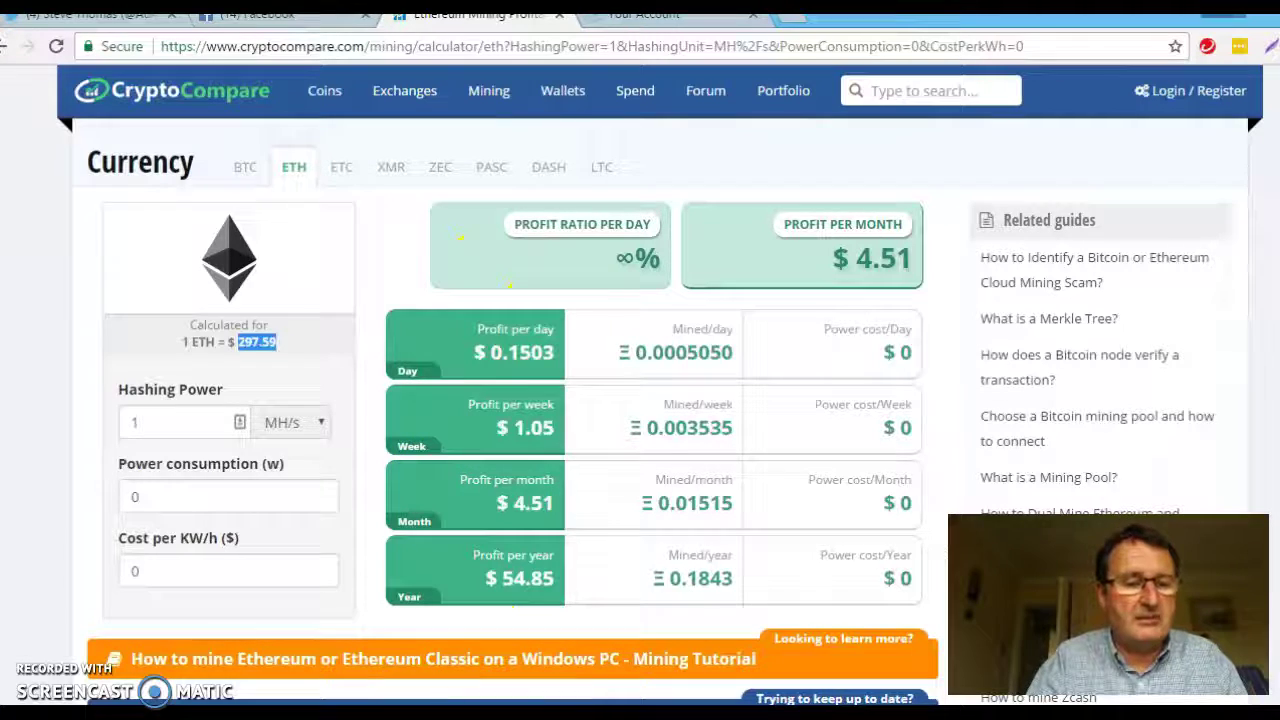
Switch to the Ethereum Mining Workout workbook in Excel and set the Exchange Rate in D4 to 297.59, the ETH price on CryptoCompare.
click(250, 650)
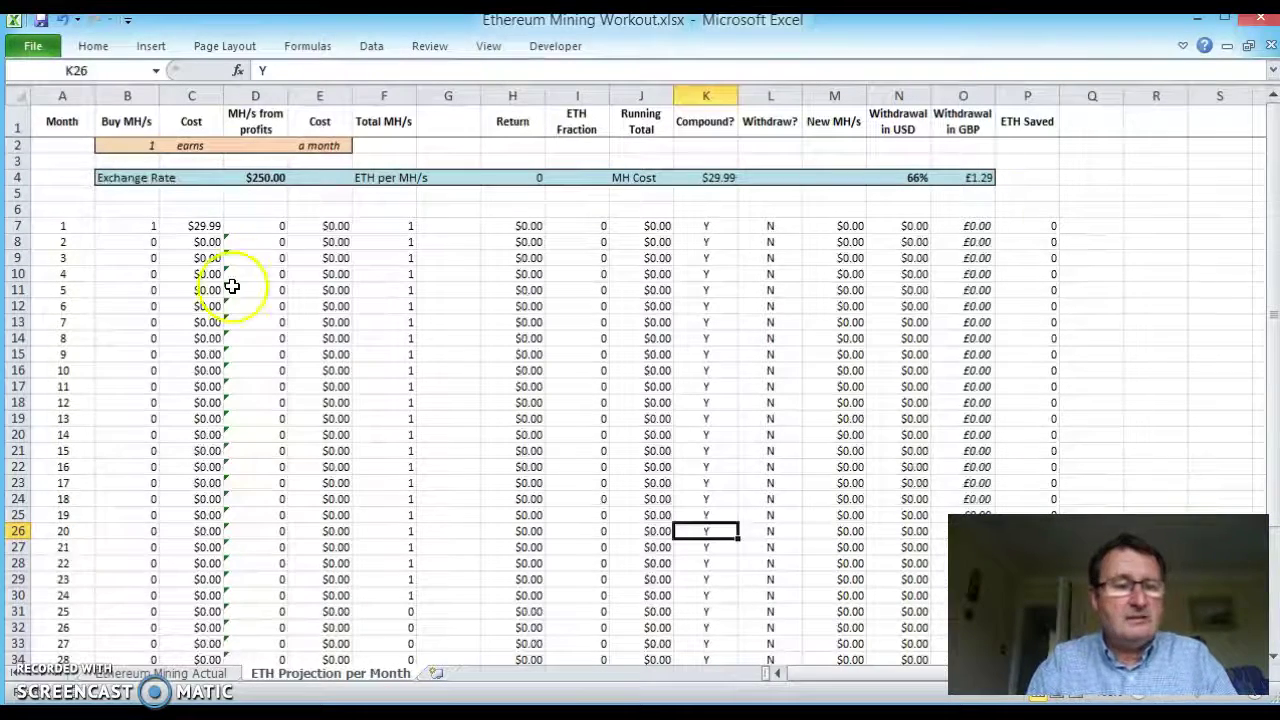
click(131, 712)
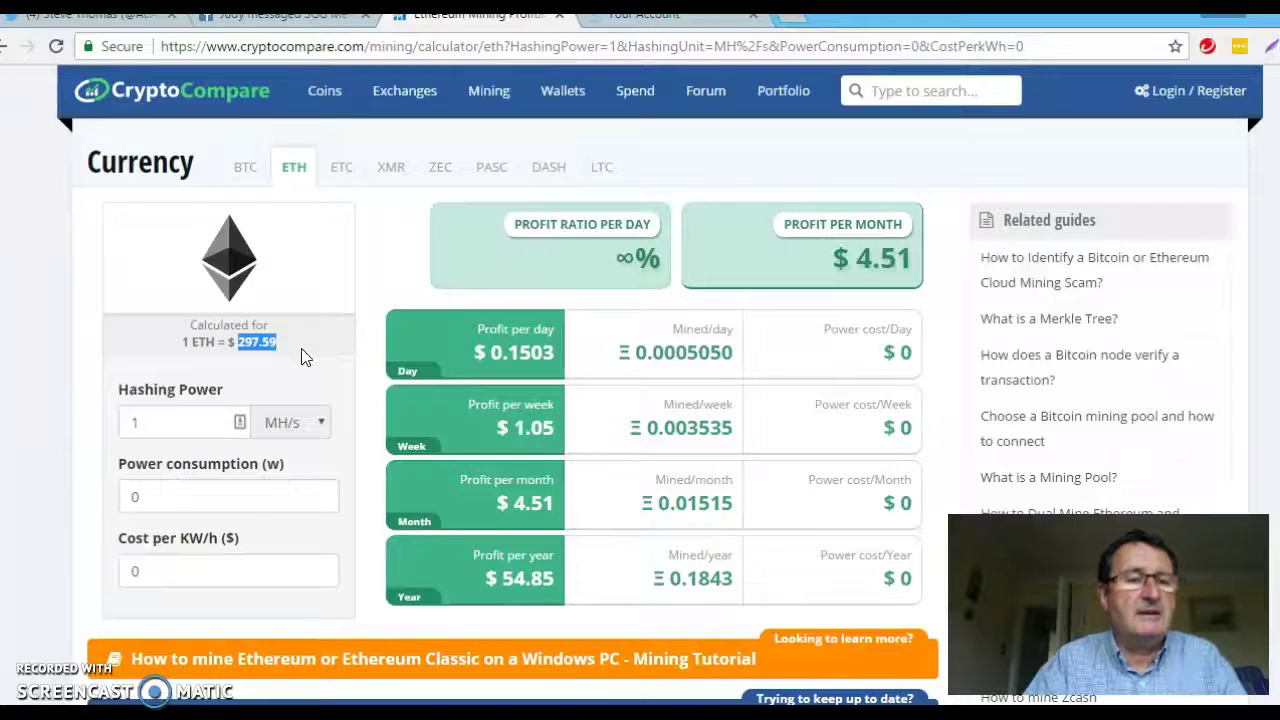
click(163, 415)
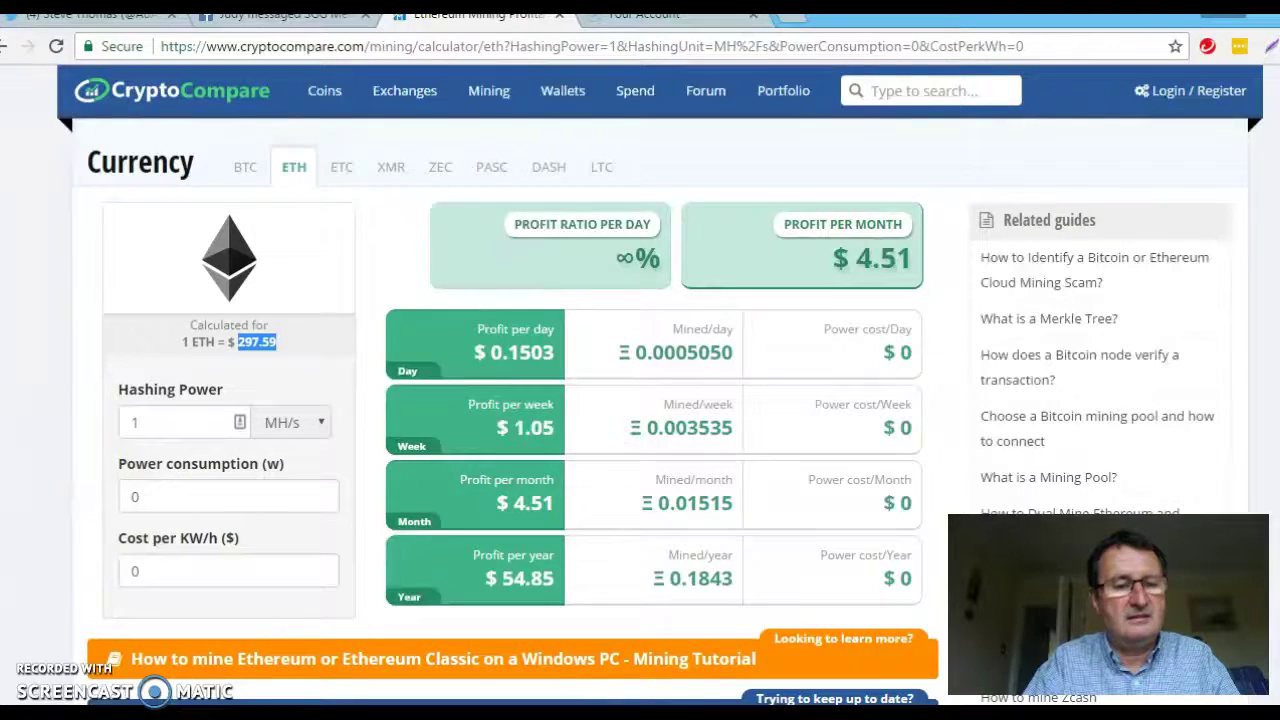
click(257, 614)
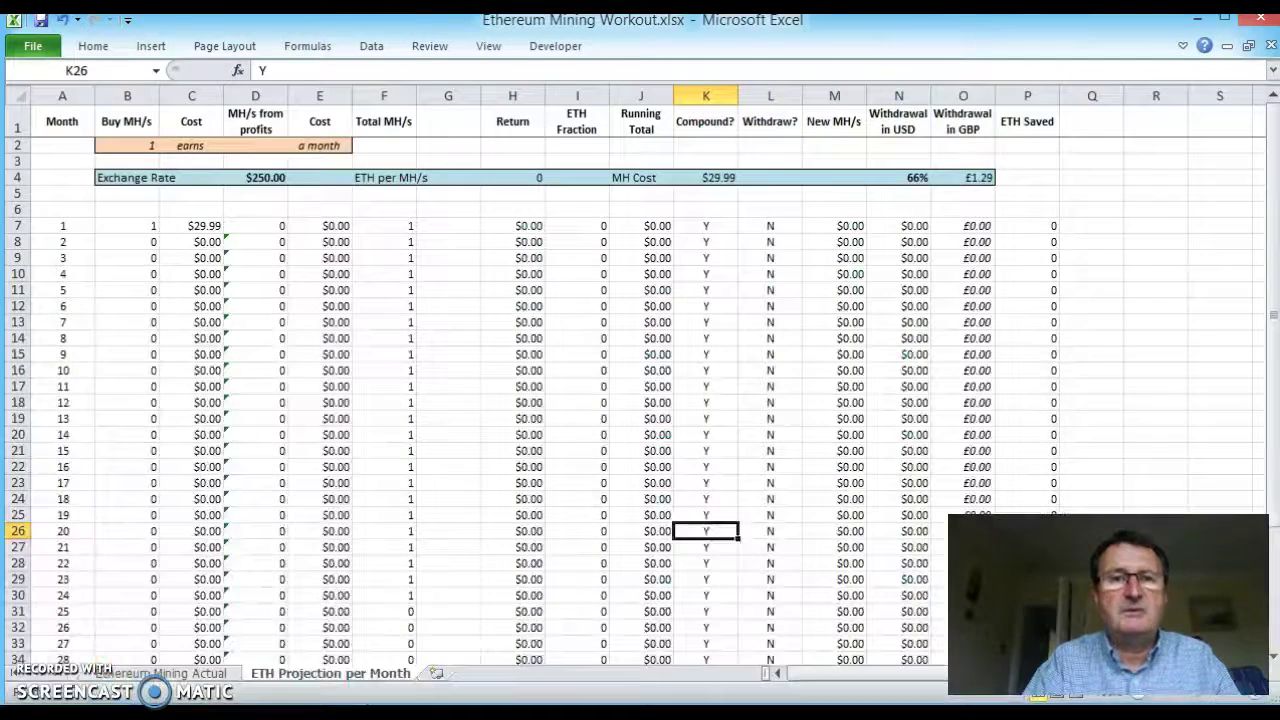
click(258, 175)
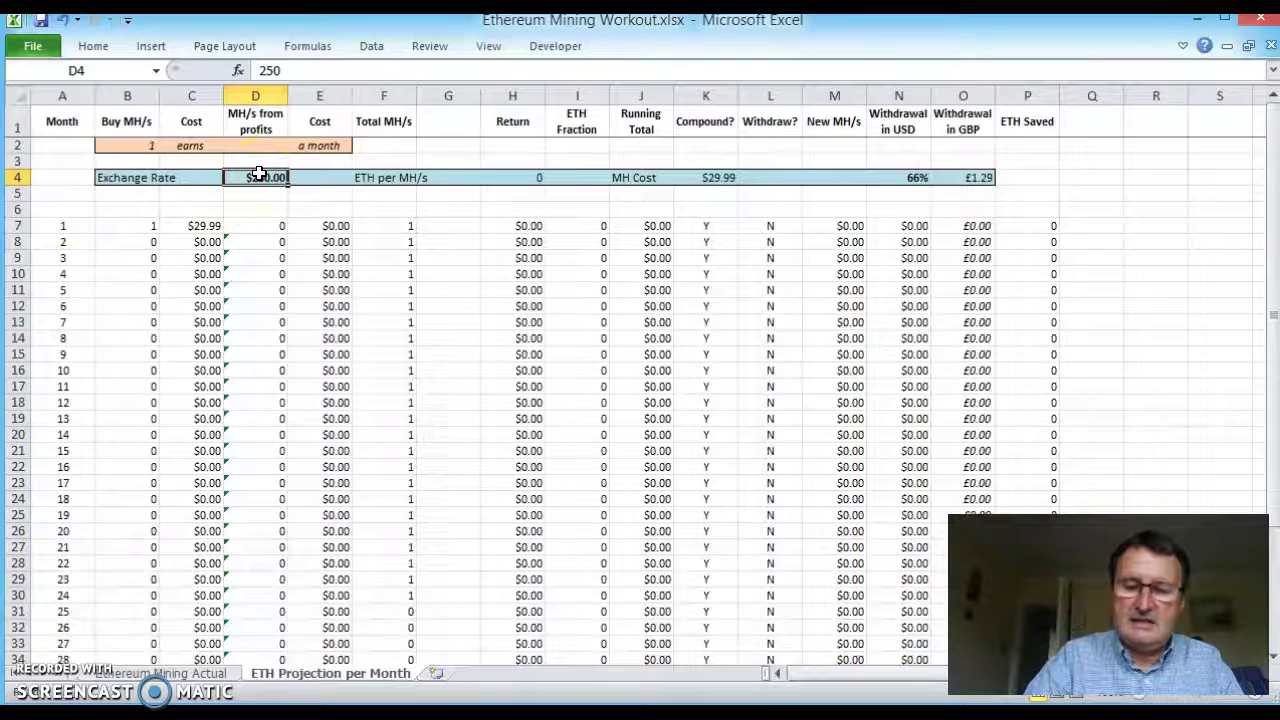
key(Delete)
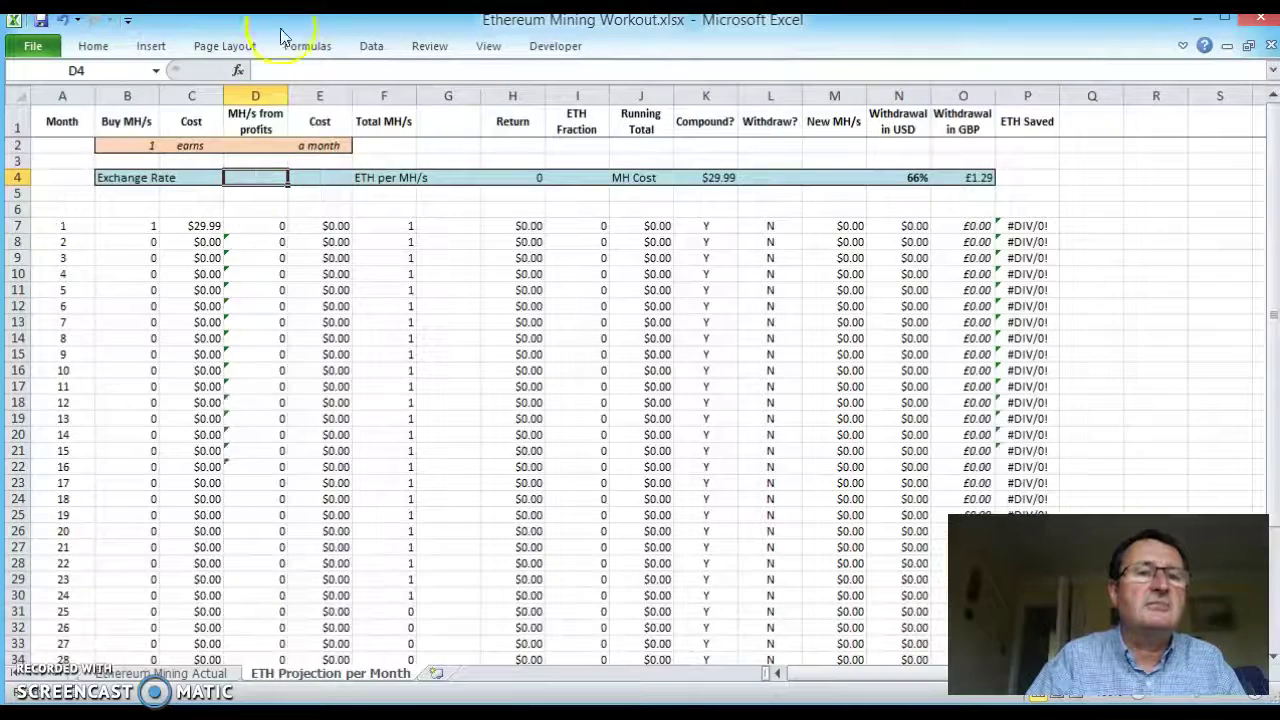
click(287, 71)
text(297.59)
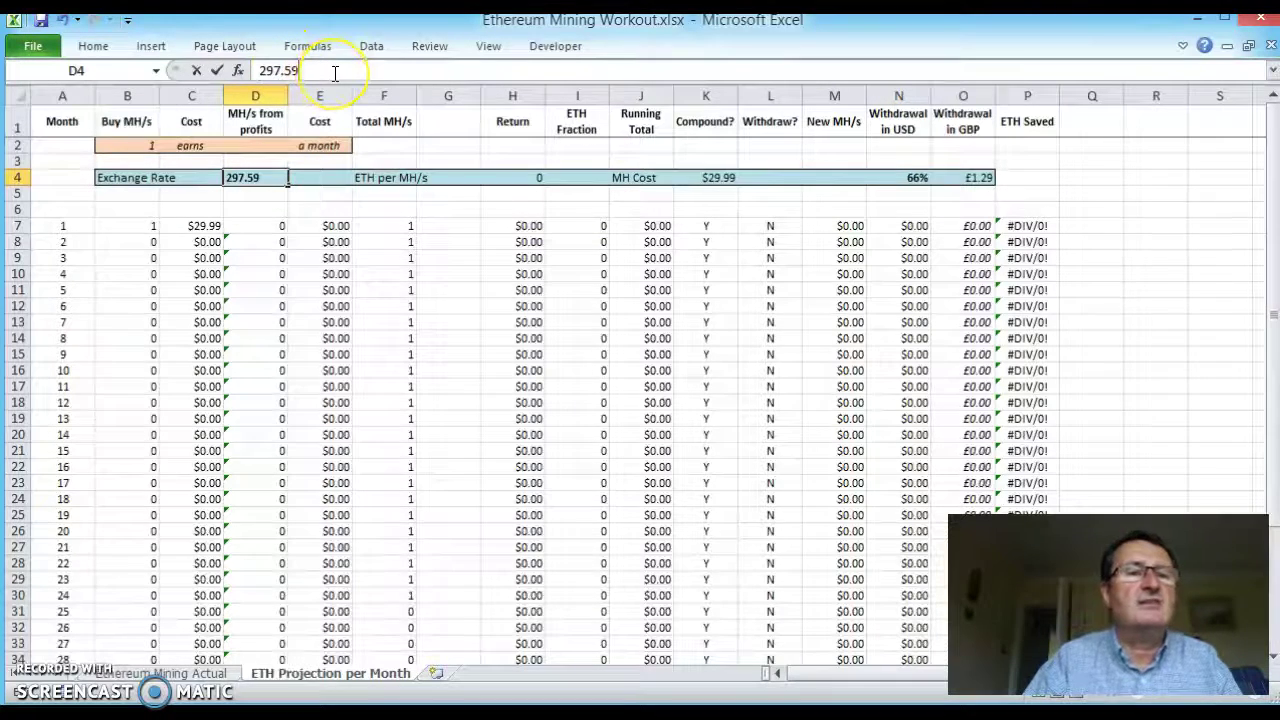
key(Return)
Return to CryptoCompare in the browser and copy the Mined/month figure of 0.01515 ETH for 1 MH/s.
key(Up)
key(Up)
key(Up)
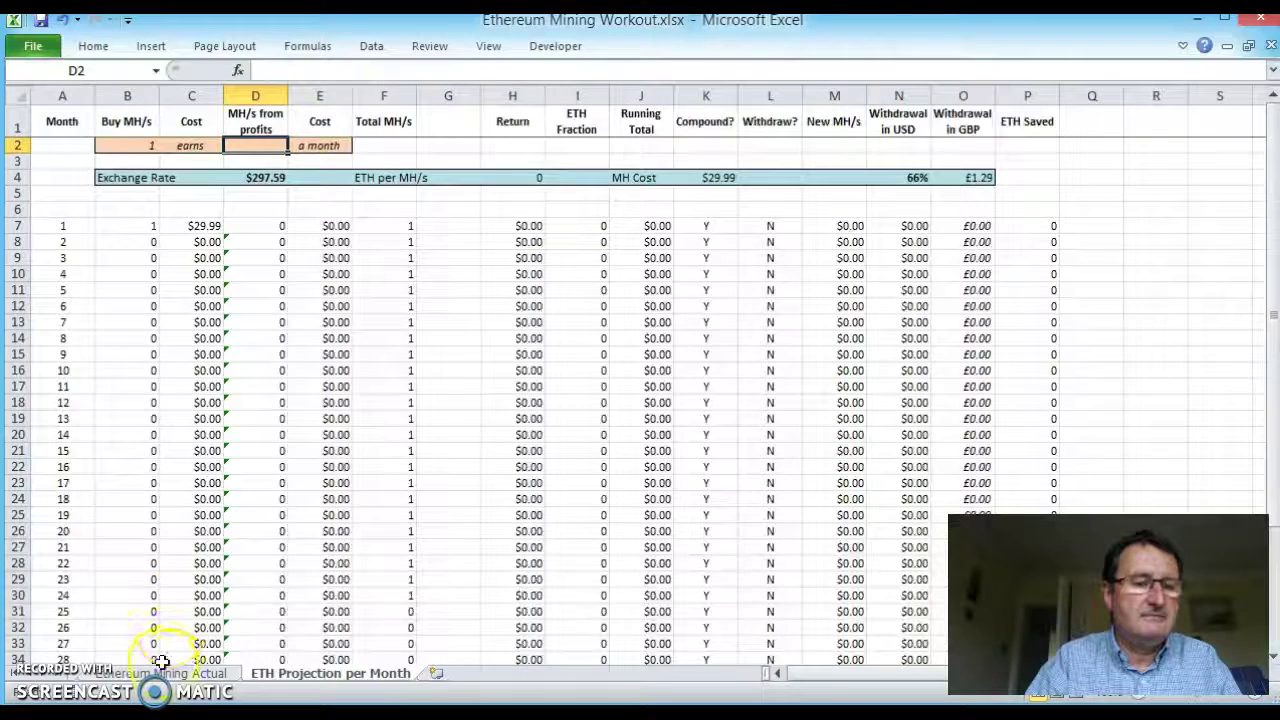
key(alt+Tab)
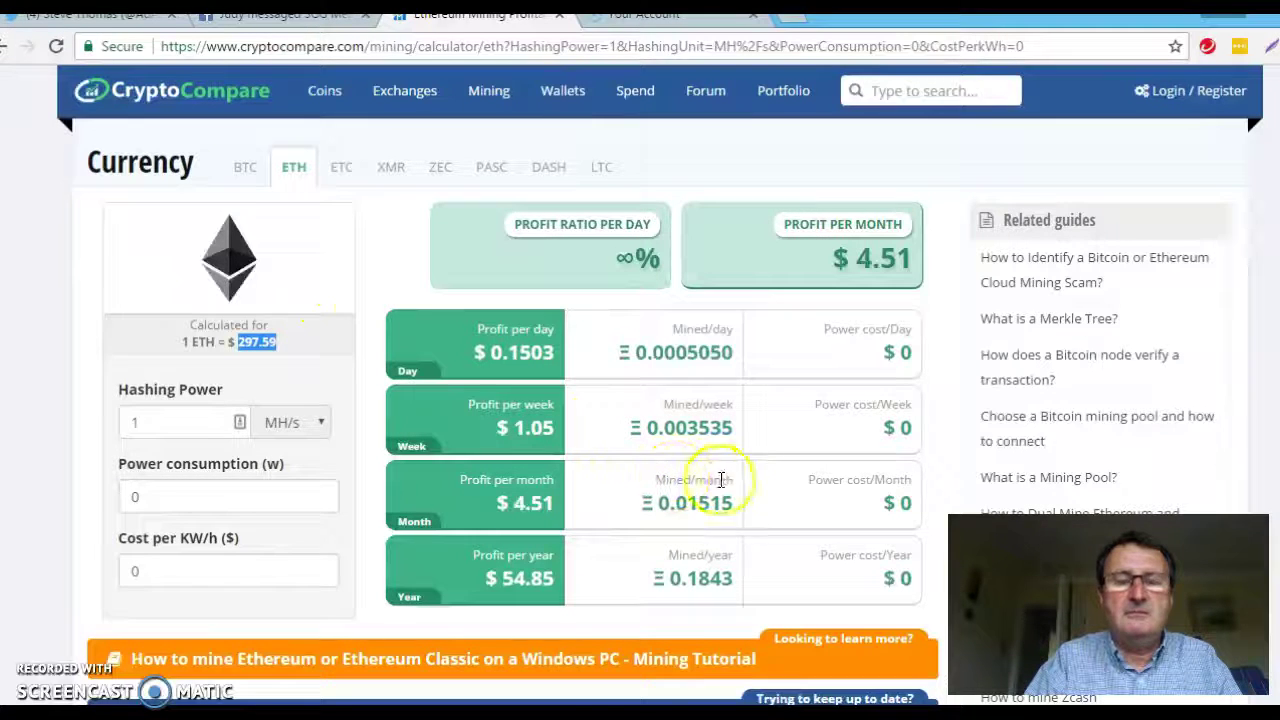
drag(735, 510, 657, 508)
key(ctrl+c)
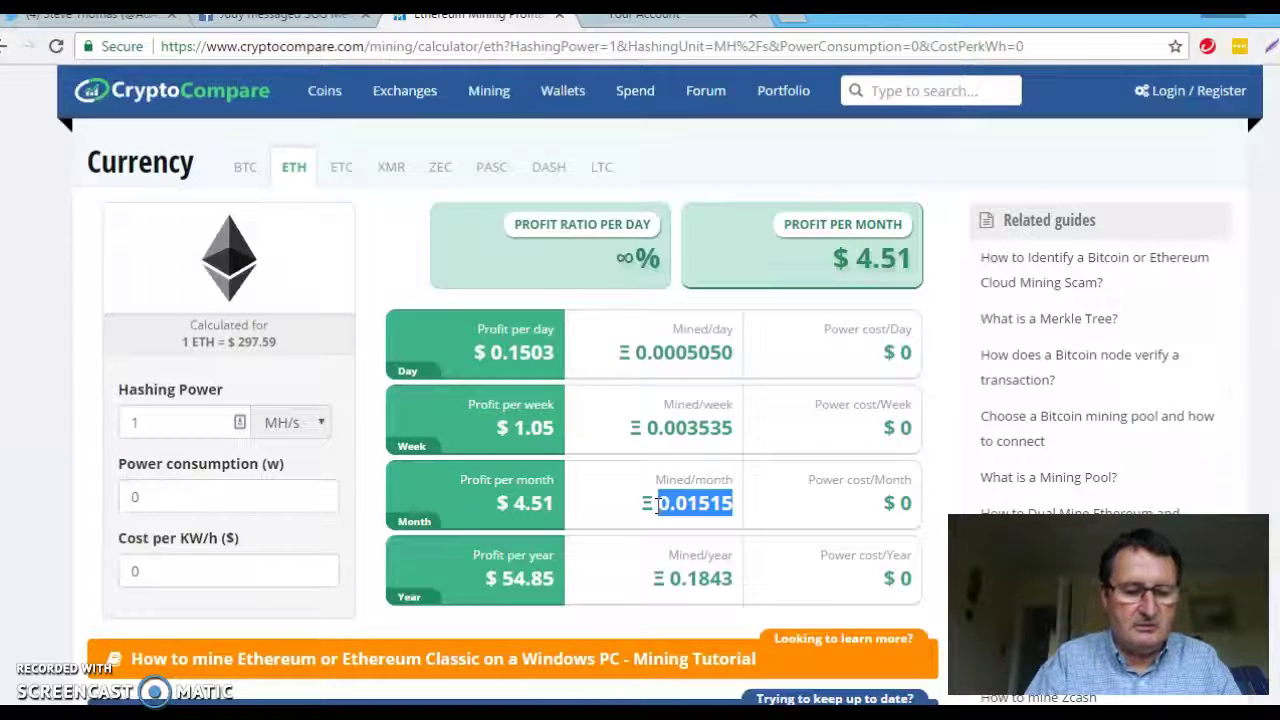
Switch back to Excel and paste 0.01515 into D2 as the monthly earnings of 1 MH/s.
click(210, 258)
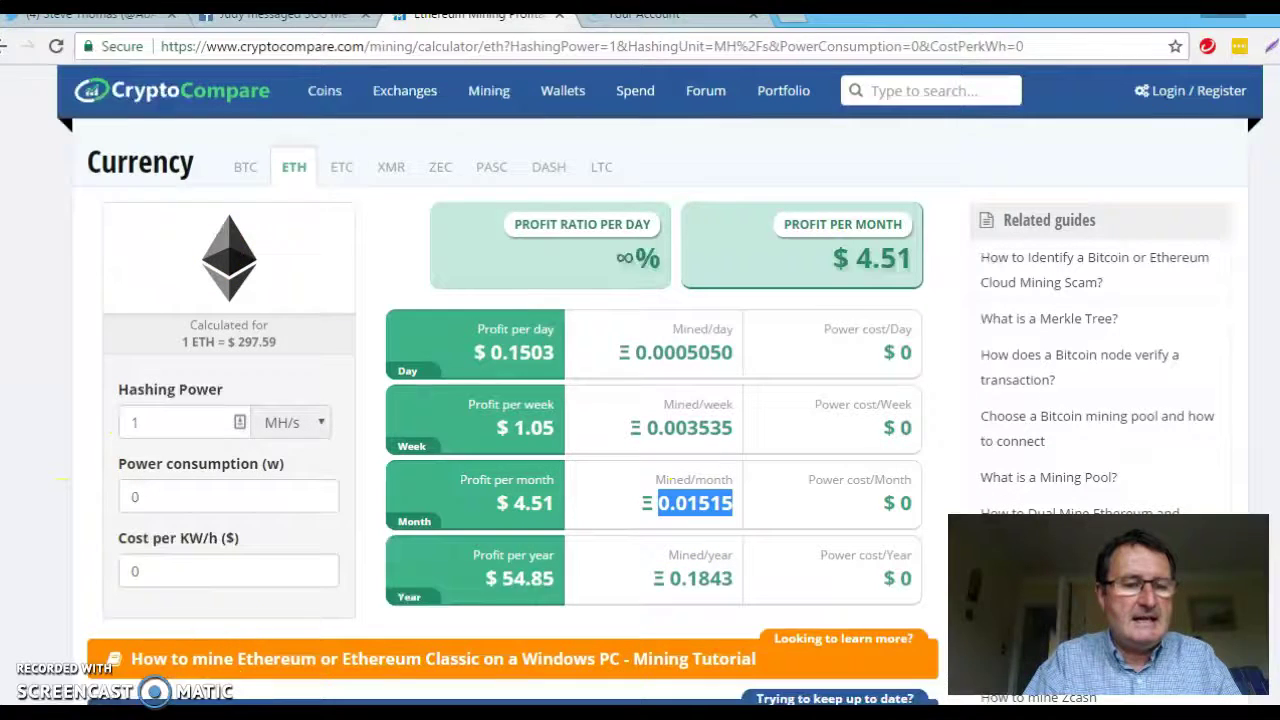
key(alt+Tab)
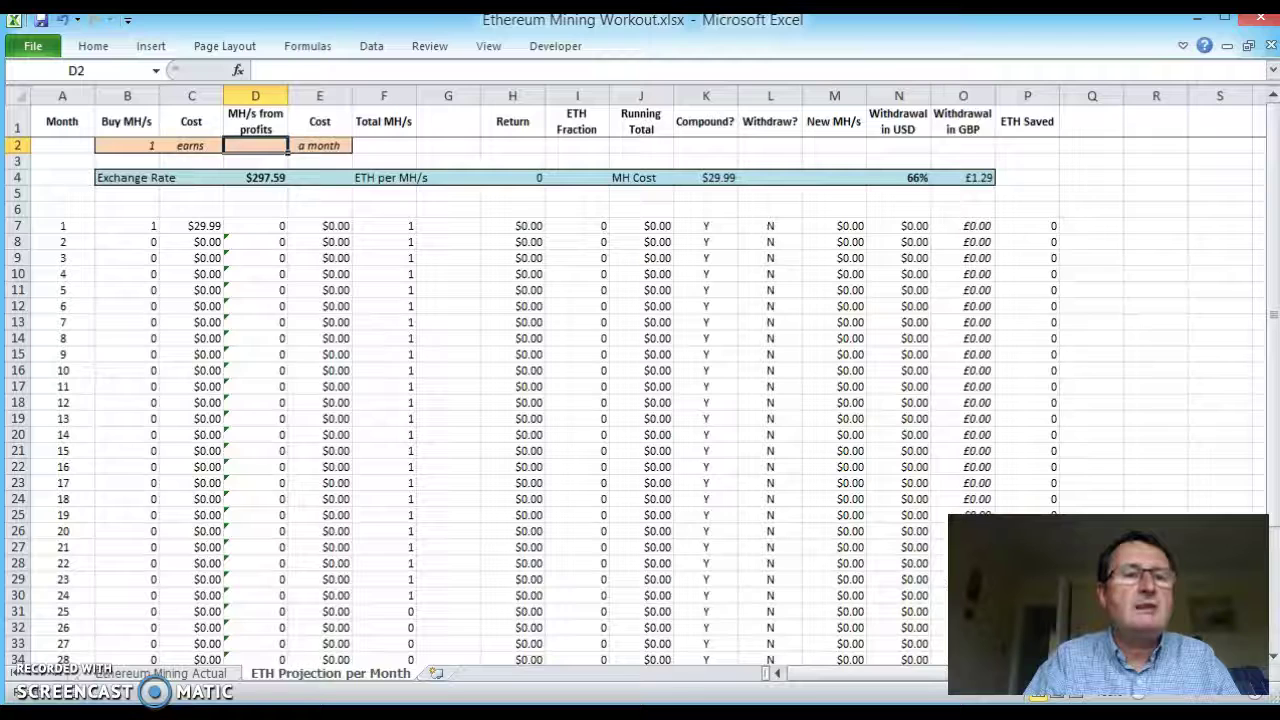
click(270, 118)
click(302, 68)
key(ctrl+v)
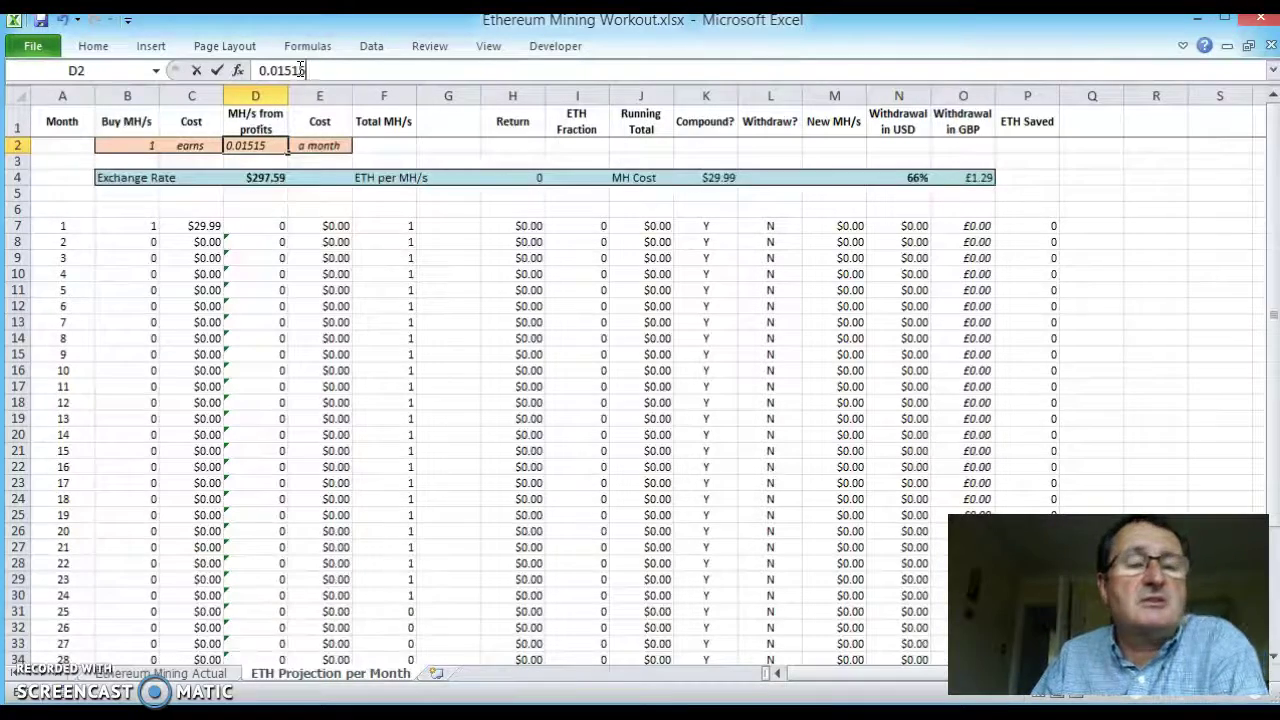
key(Return)
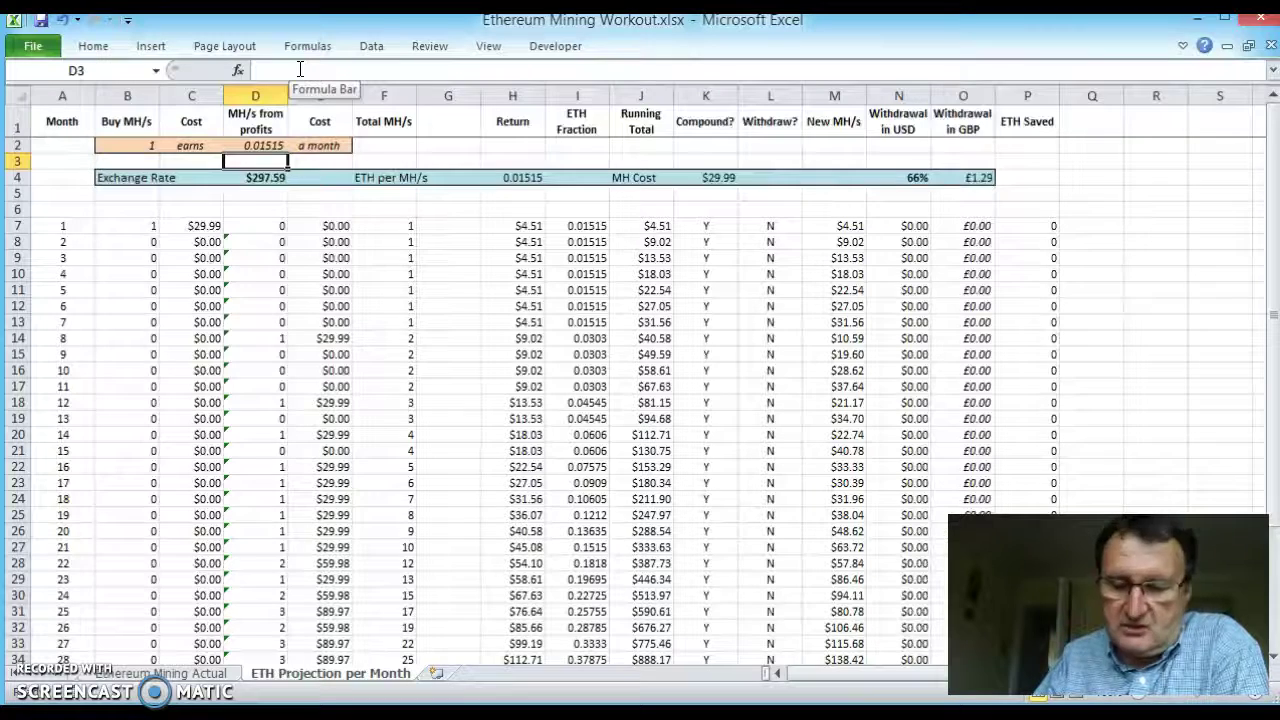
Examine the ETH per MH/s label in row 4 and the Total MH/s formula for month 1.
key(Down)
key(Down)
key(Down)
key(Down)
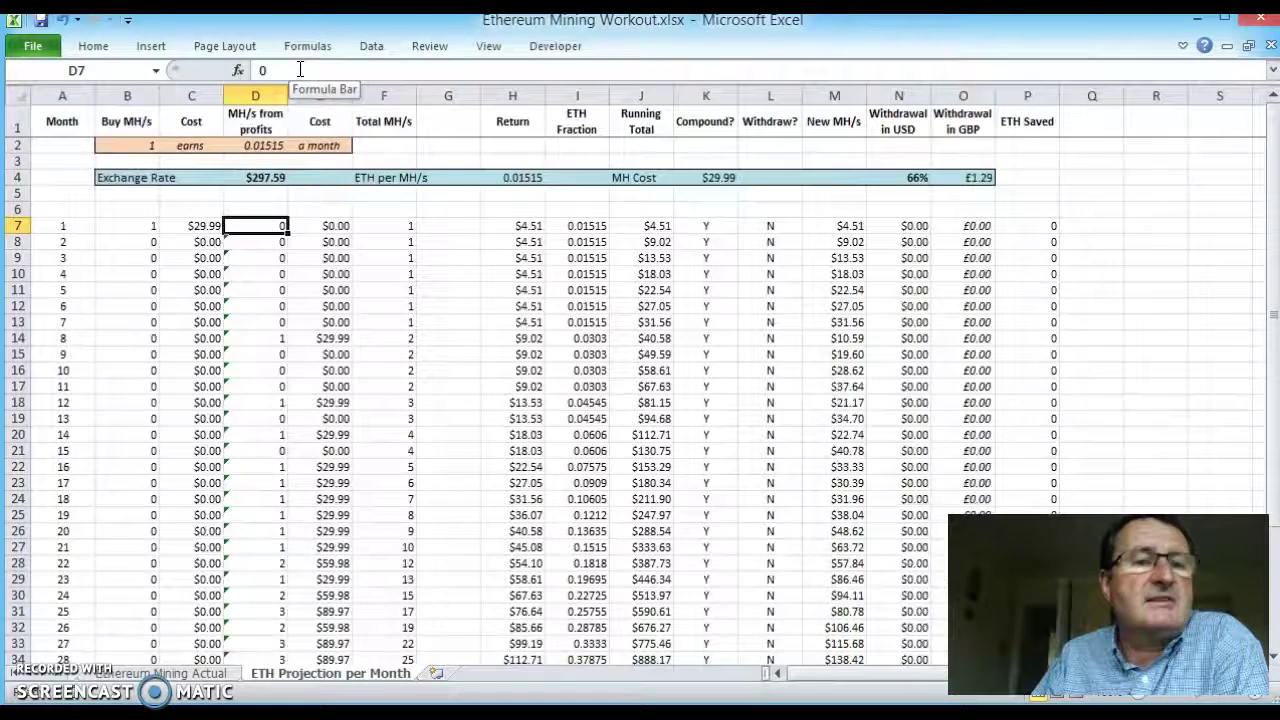
key(Right)
key(Right)
key(Up)
key(Up)
key(Up)
key(Up)
key(Up)
key(Up)
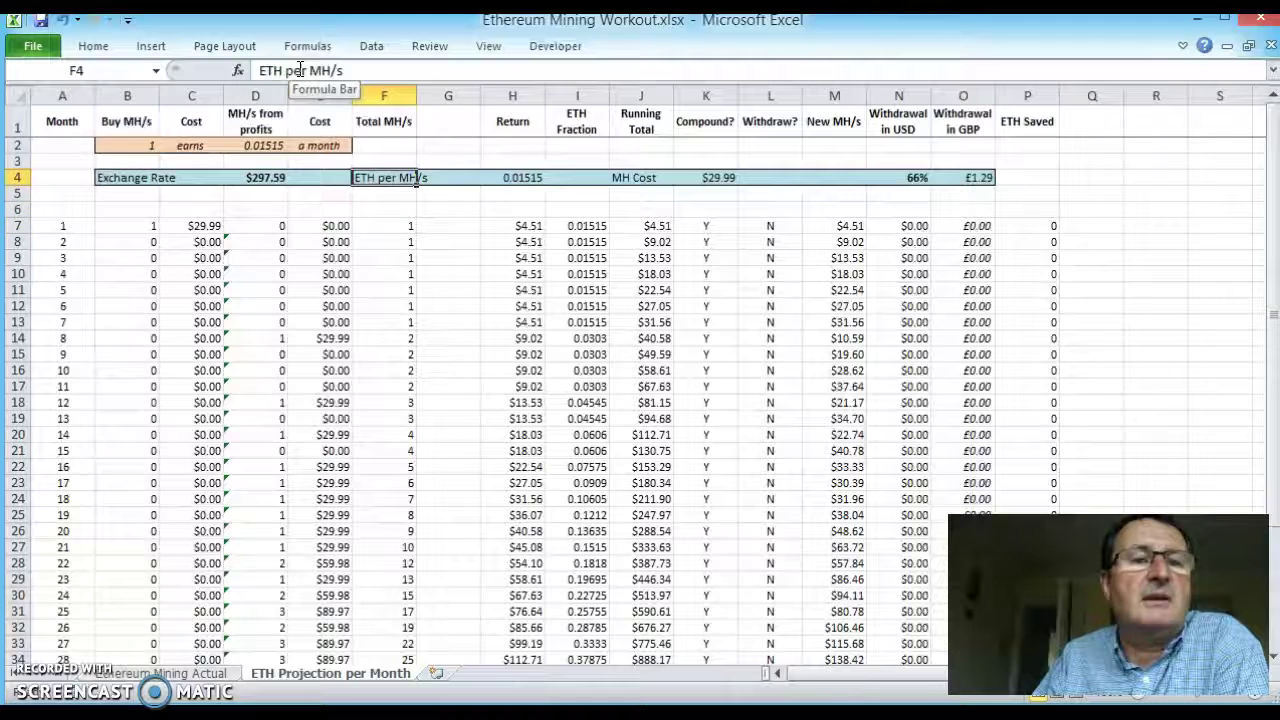
key(Down)
key(Down)
key(Down)
key(Down)
key(Down)
key(Down)
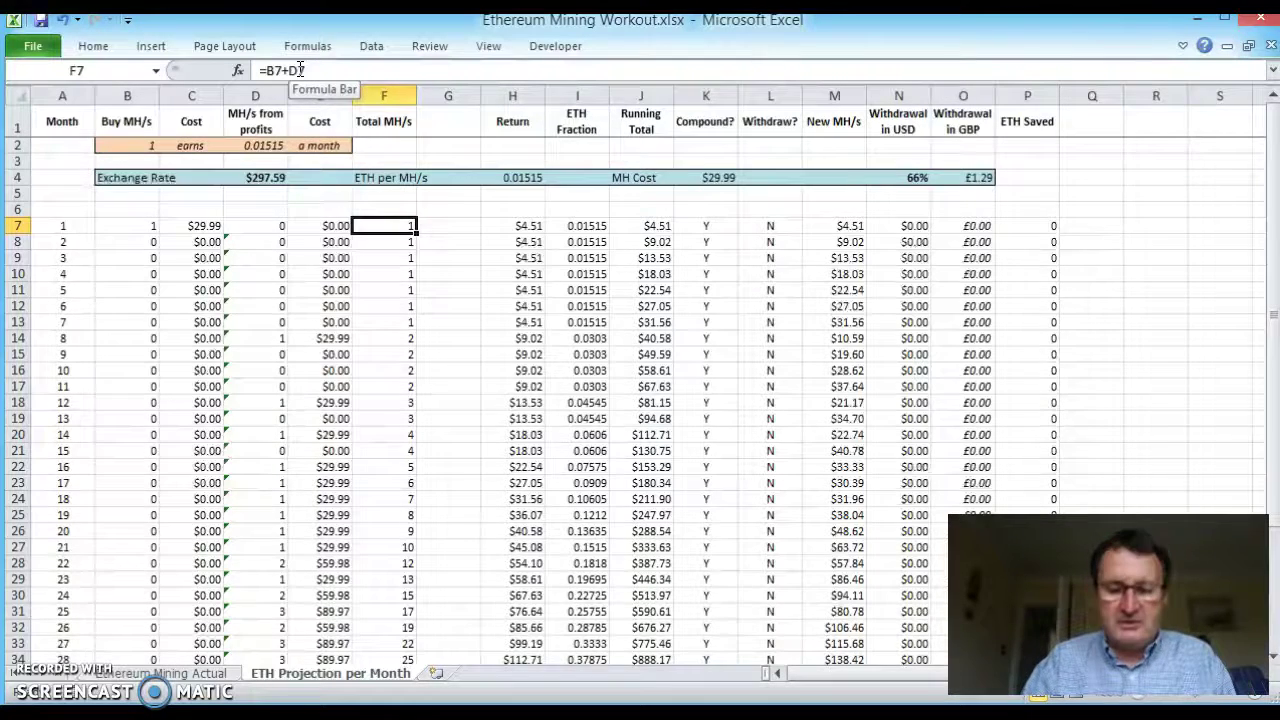
Go to the Month column and examine the first month's entry in A7.
key(Up)
key(Up)
key(Left)
key(Left)
key(Left)
key(Left)
key(Left)
key(Down)
key(Down)
key(Up)
key(Up)
key(Up)
key(Up)
key(Down)
key(Down)
key(Down)
key(Down)
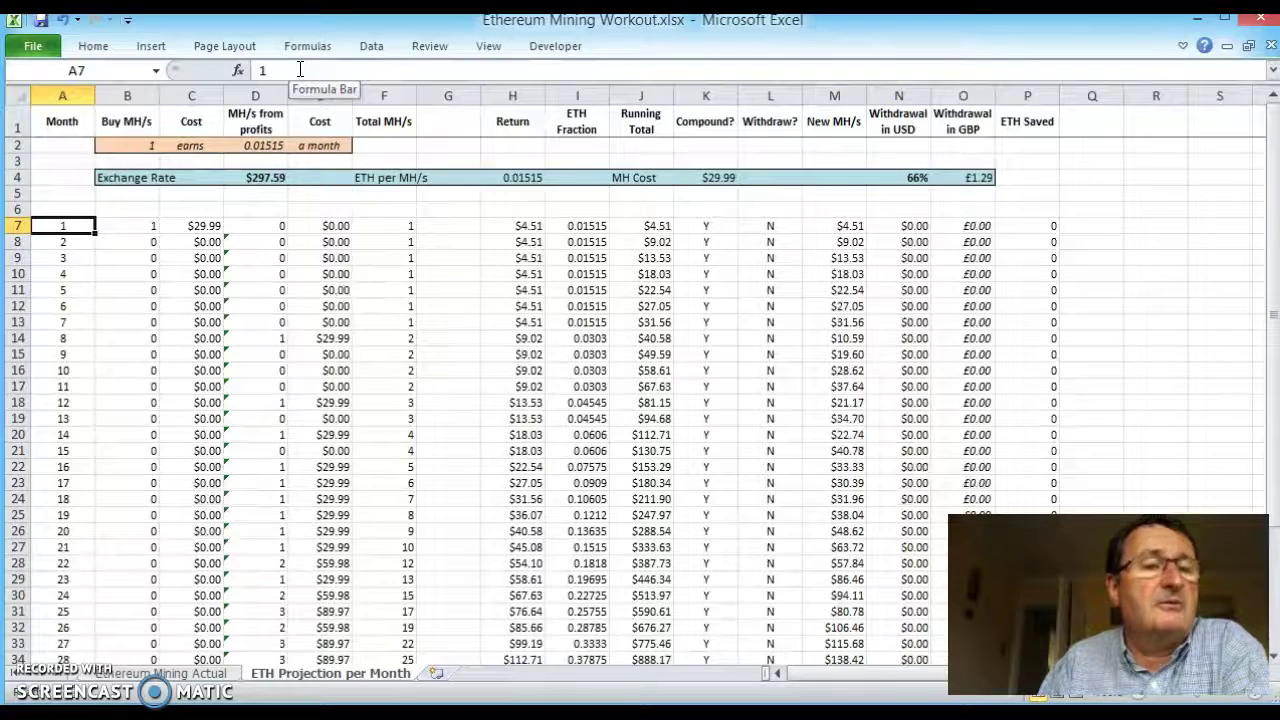
Examine month 1's Buy MH/s, Cost, MH/s from profits, its cost, and Total MH/s cells in turn.
key(Right)
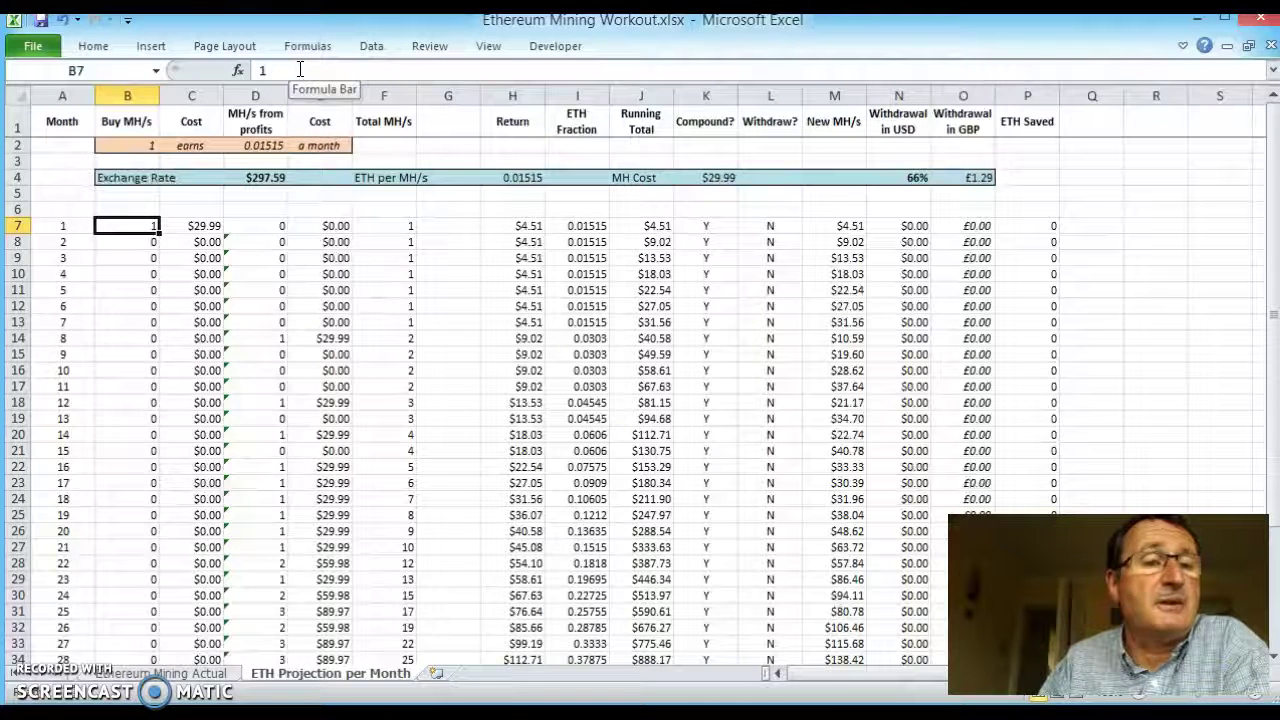
key(Right)
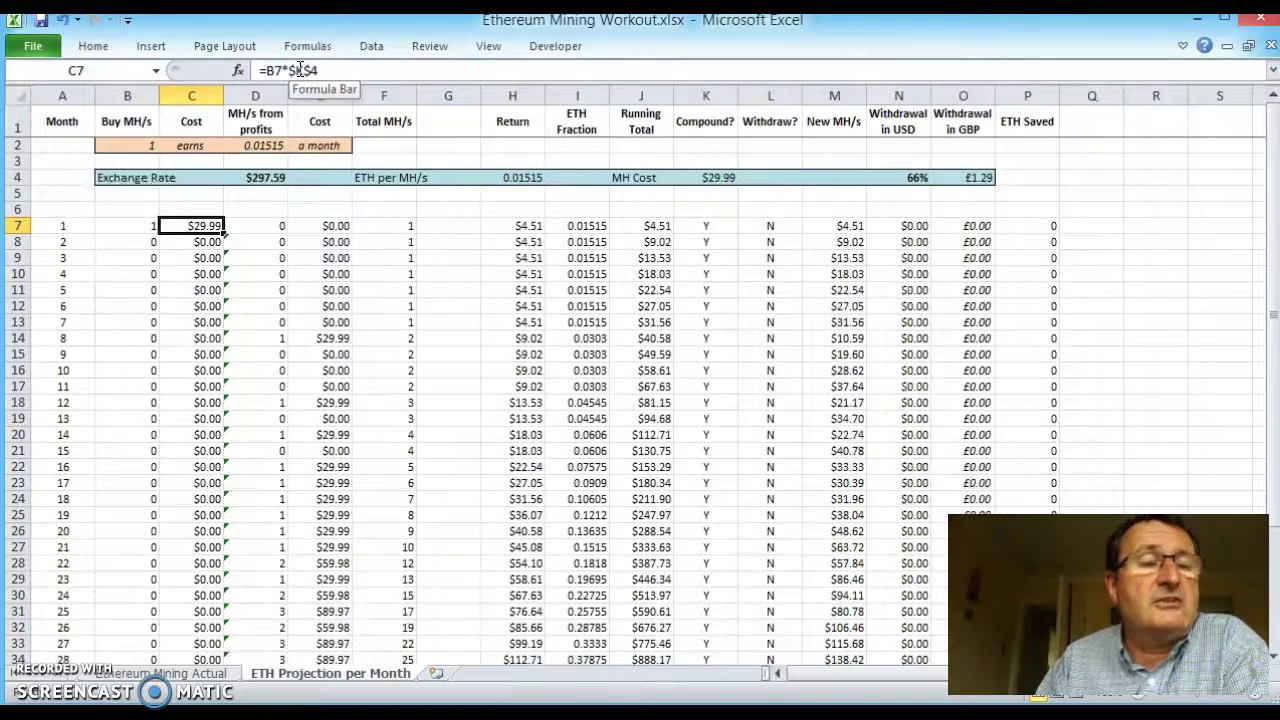
key(Right)
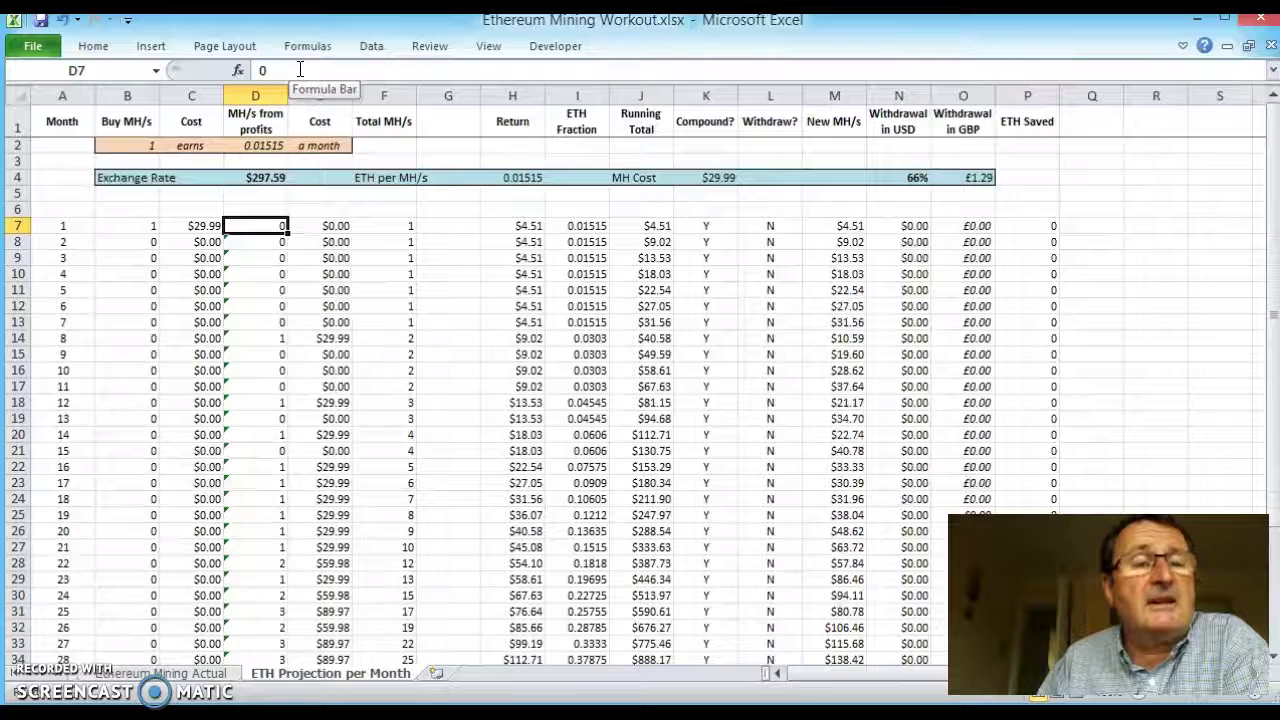
key(Right)
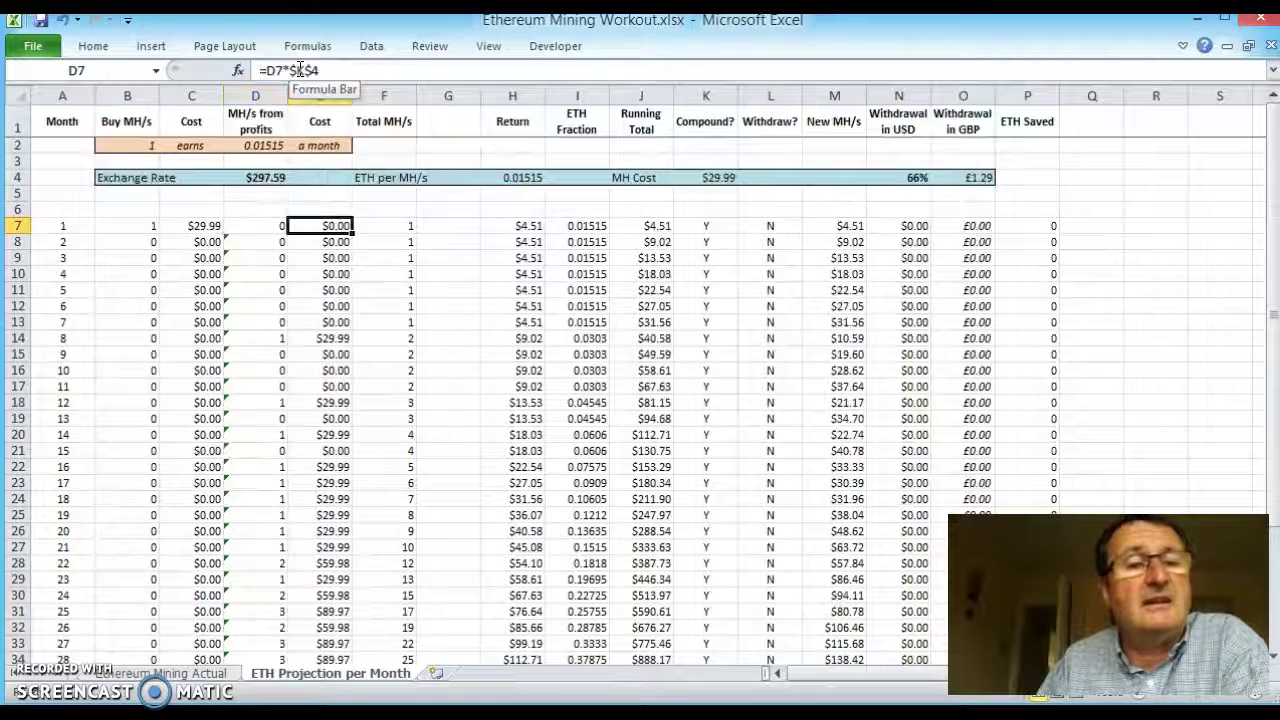
key(Right)
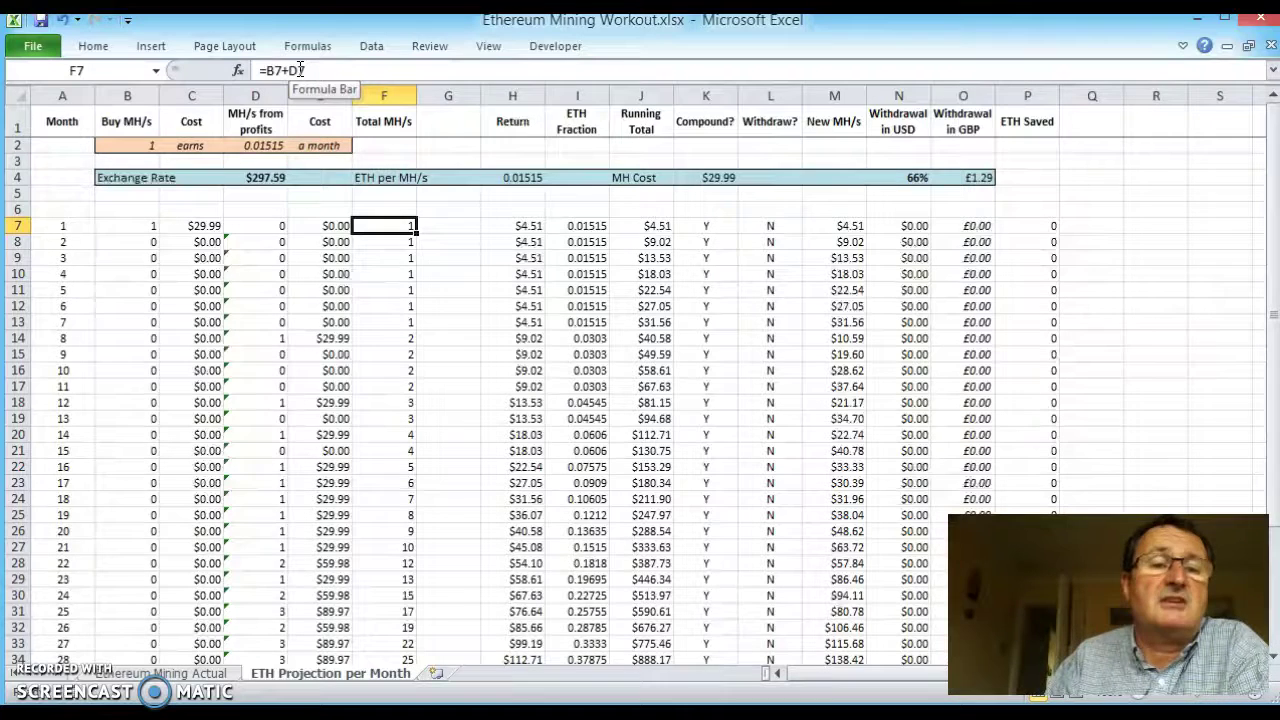
key(Right)
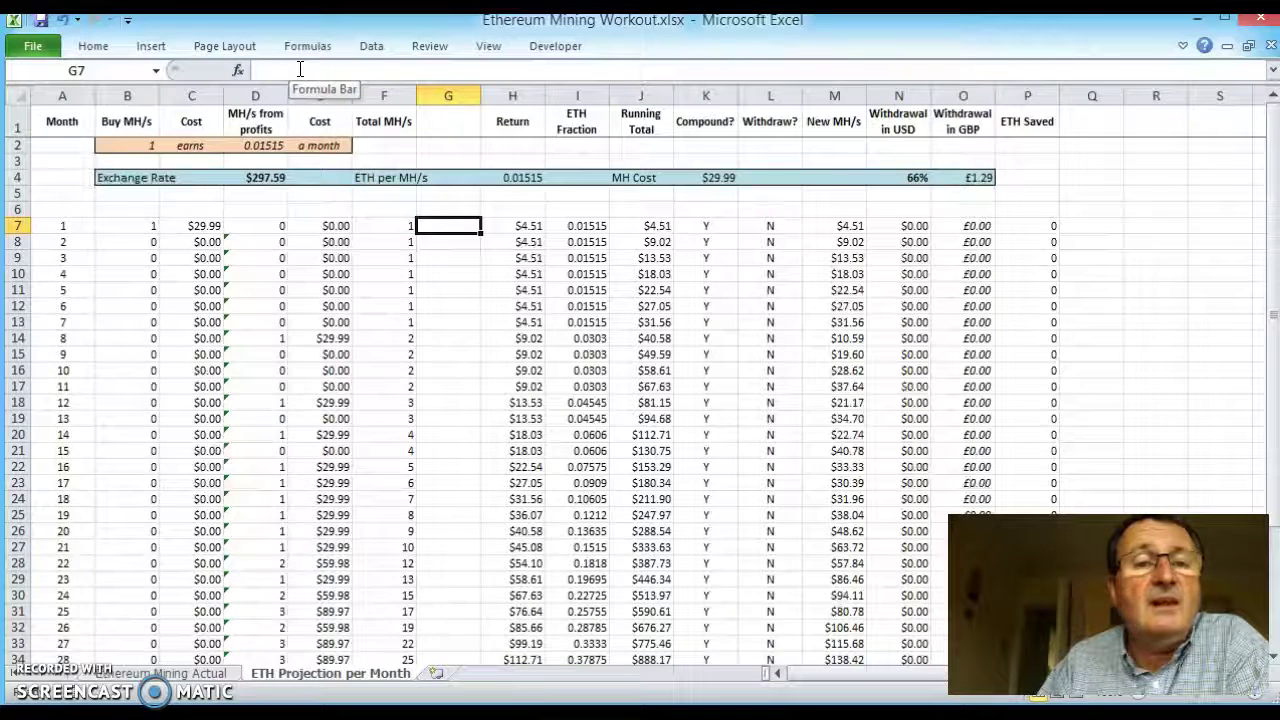
key(Left)
key(Right)
Examine month 1's Return, ETH Fraction and Running Total formulas and its Compound? and Withdraw? settings.
key(Right)
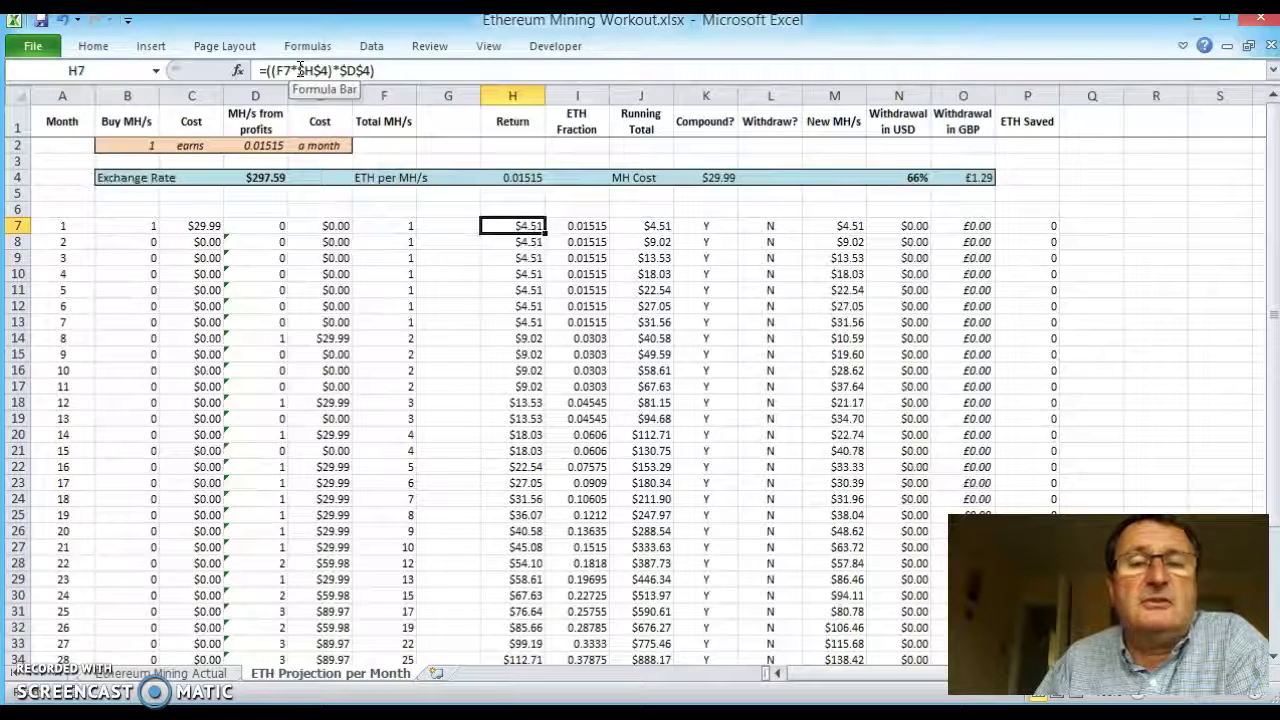
key(Right)
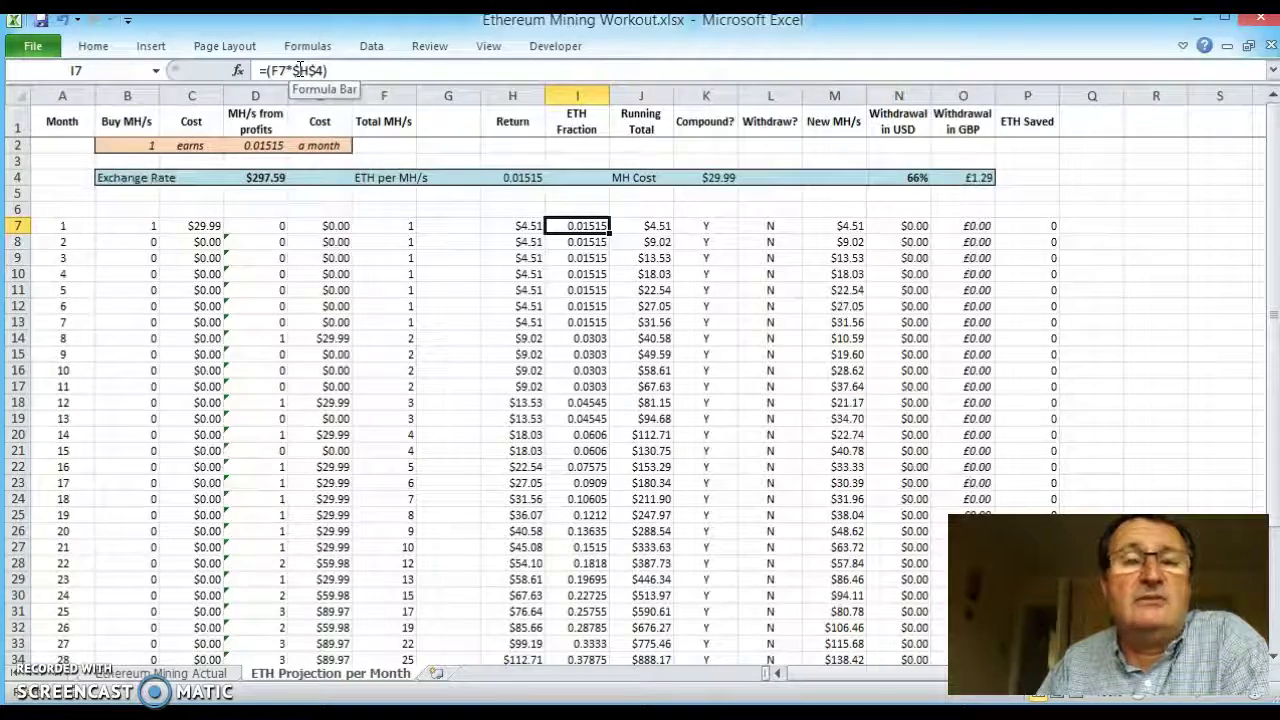
key(Right)
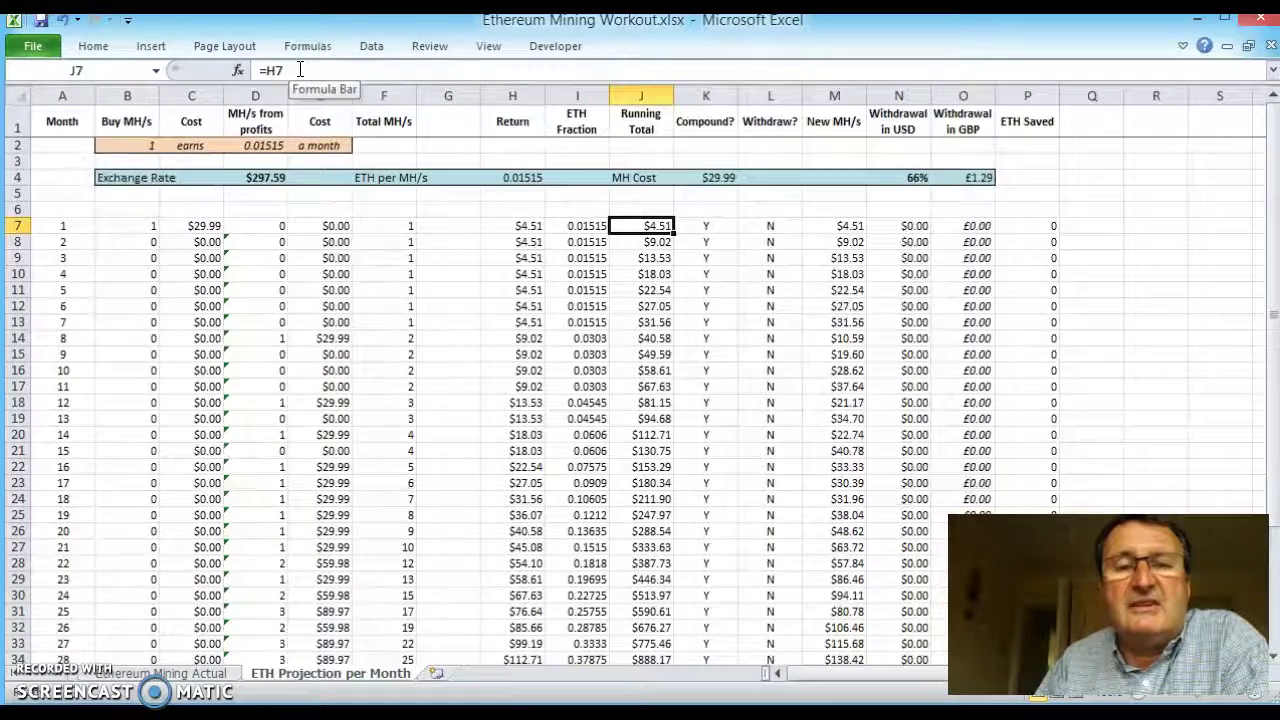
key(Right)
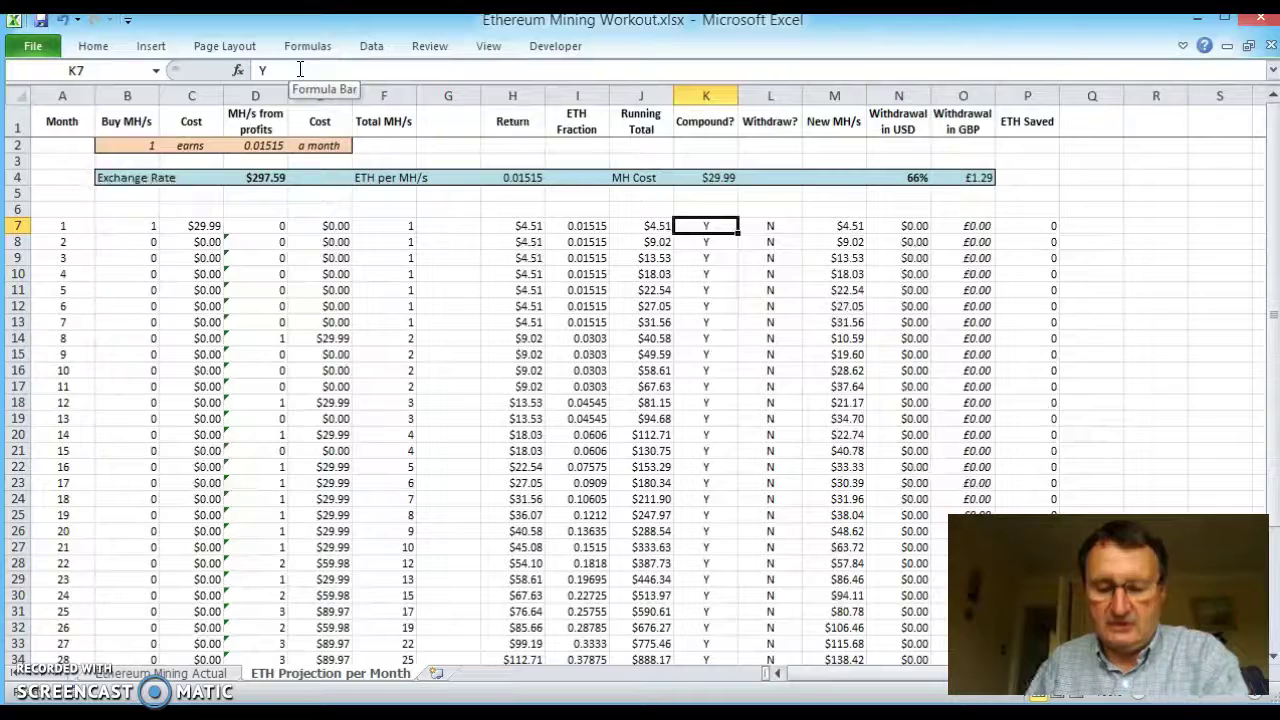
key(Right)
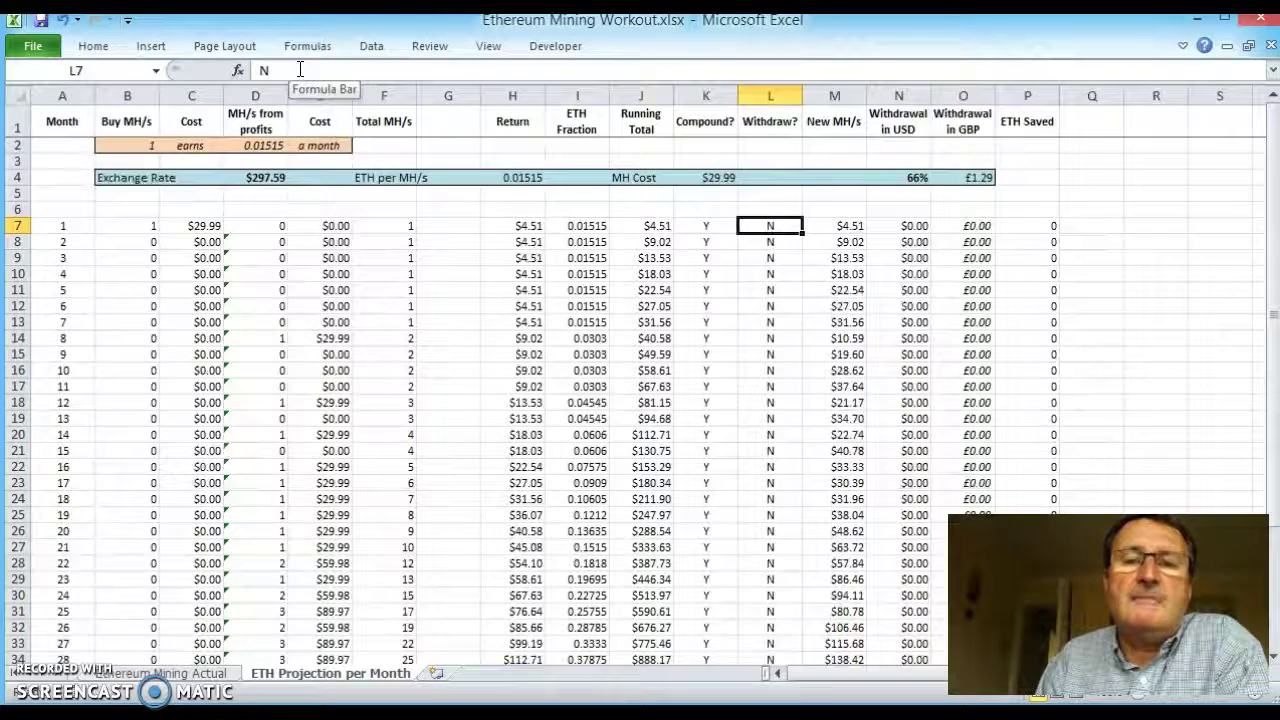
Examine the withdrawal percentage in N4 and the Withdraw? setting for month 1 in L7.
click(906, 180)
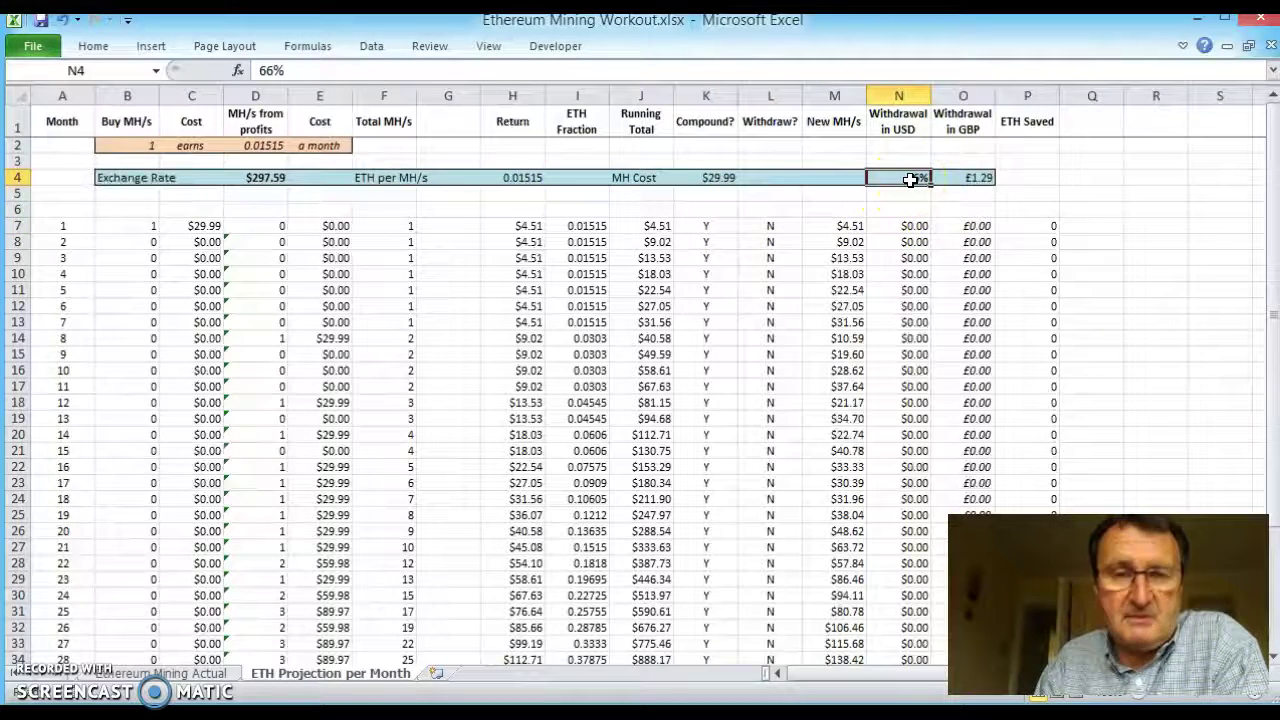
click(790, 225)
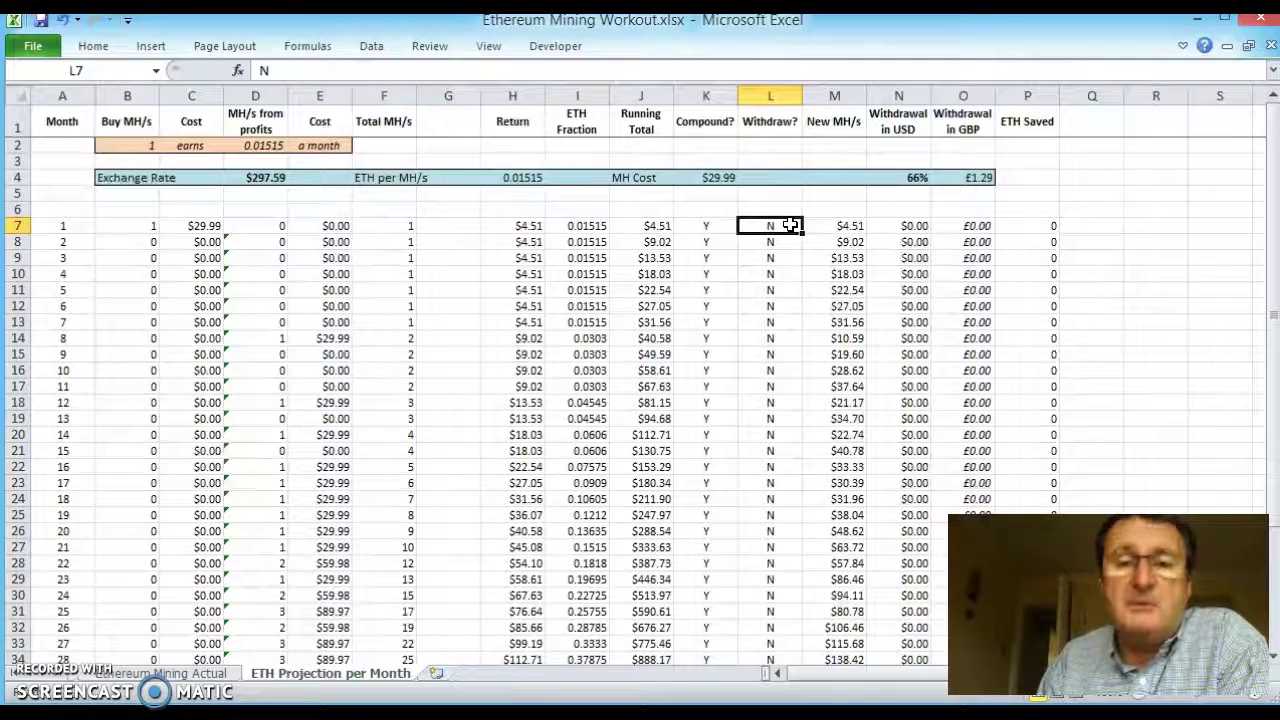
key(Return)
click(790, 225)
Examine the New MH/s formulas for months 1 and 2, and follow the Return column down from month 2.
key(Right)
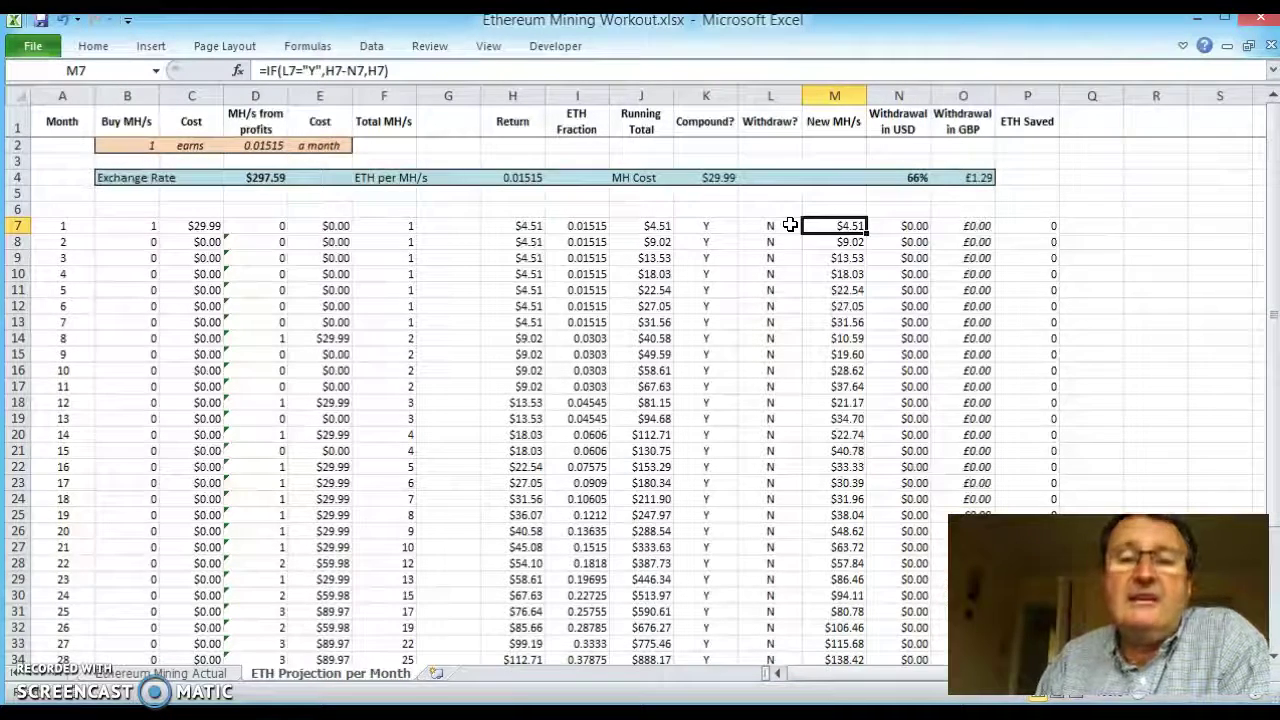
key(Down)
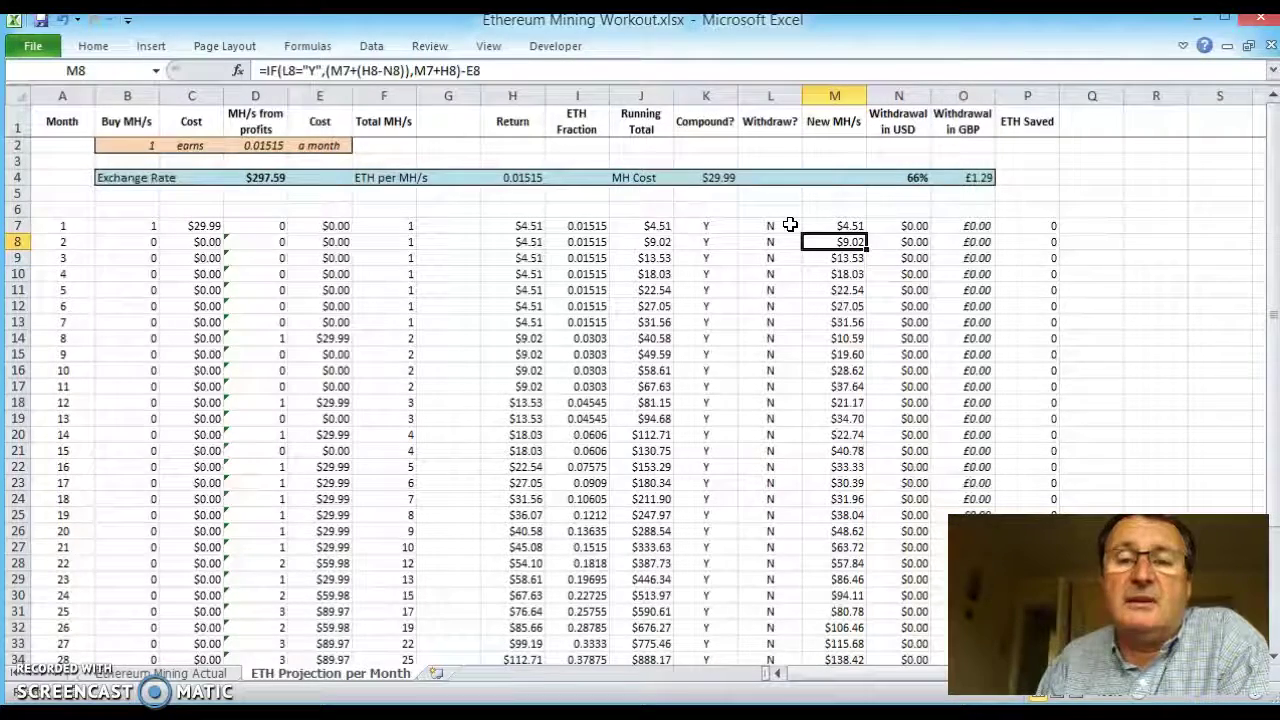
key(Left)
key(Left)
key(Left)
key(Left)
key(Left)
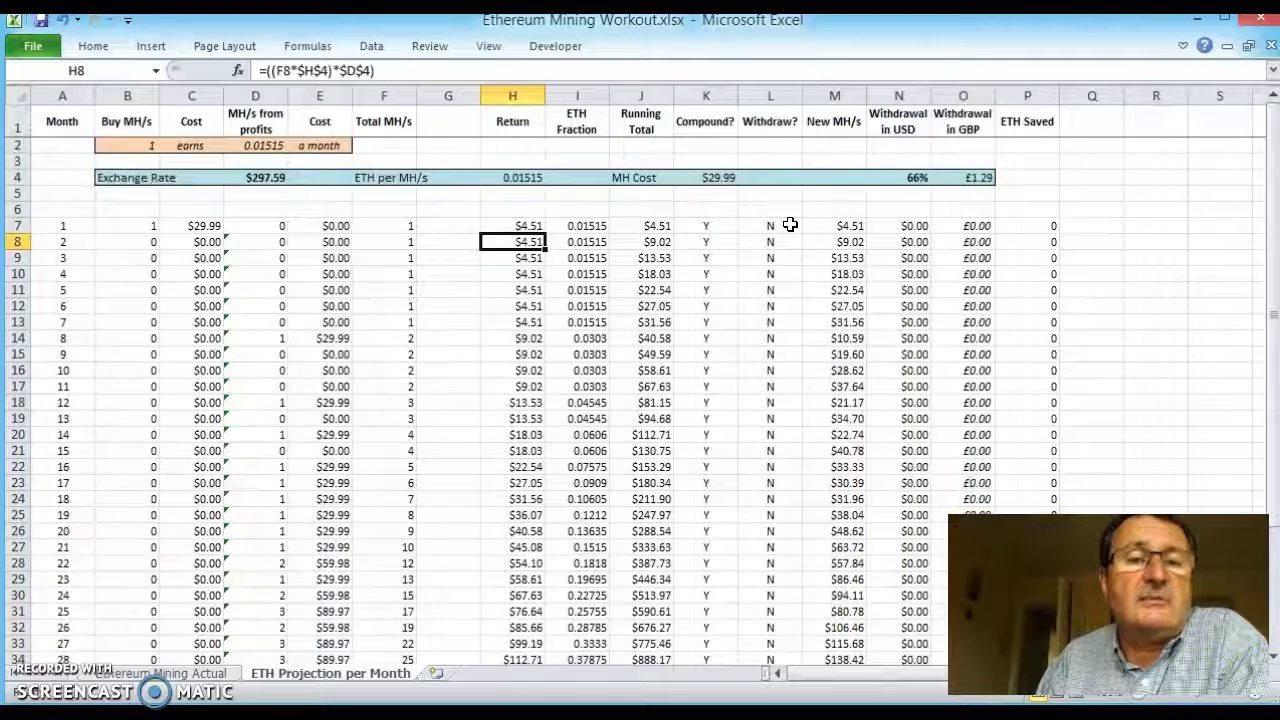
key(Down)
key(Down)
key(Down)
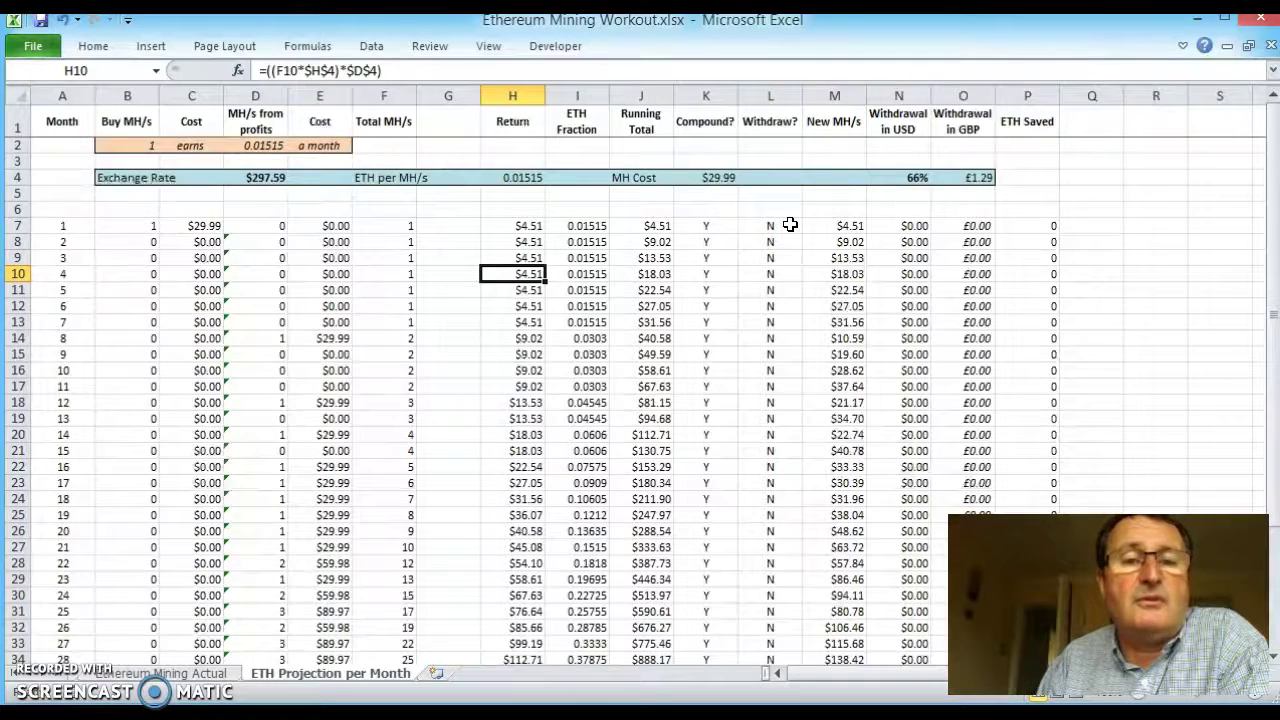
key(Down)
key(Down)
Examine month 7's New MH/s formula in M13.
key(Right)
key(Right)
key(Right)
key(Right)
key(Right)
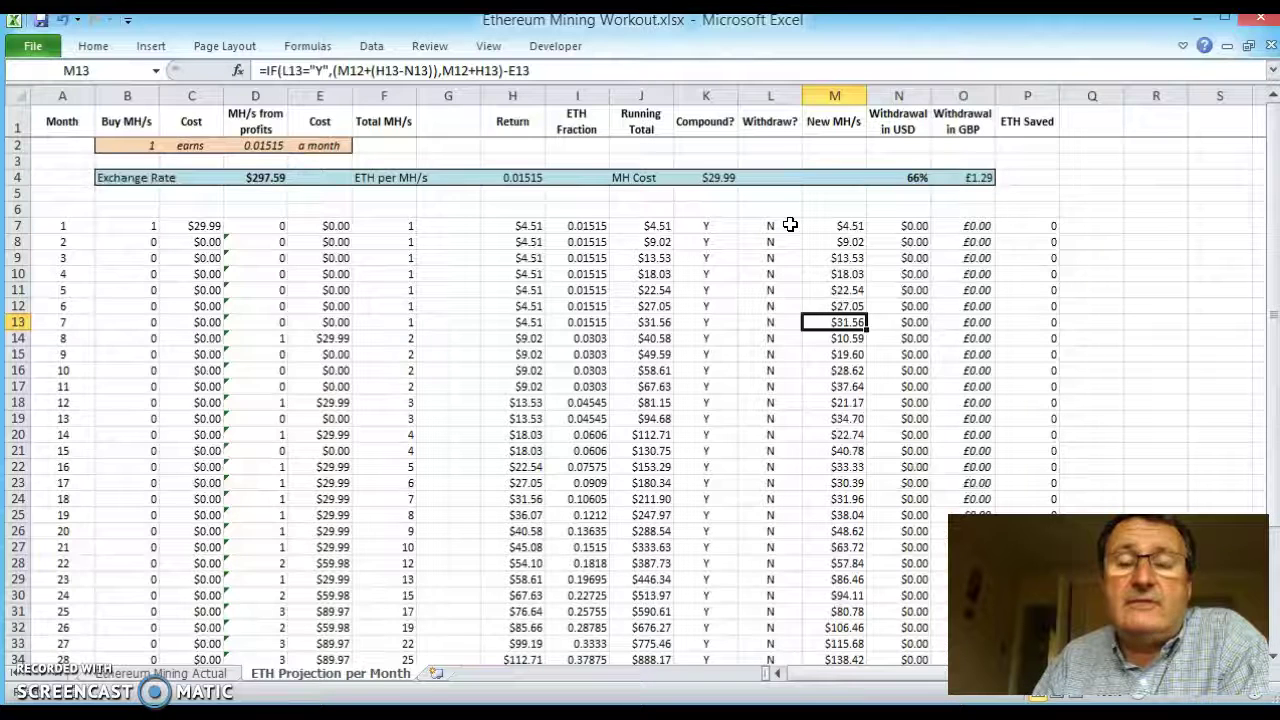
Go back along the month 7 row and examine its MH/s from profits formula in D13.
key(Left)
key(Left)
key(Left)
key(Left)
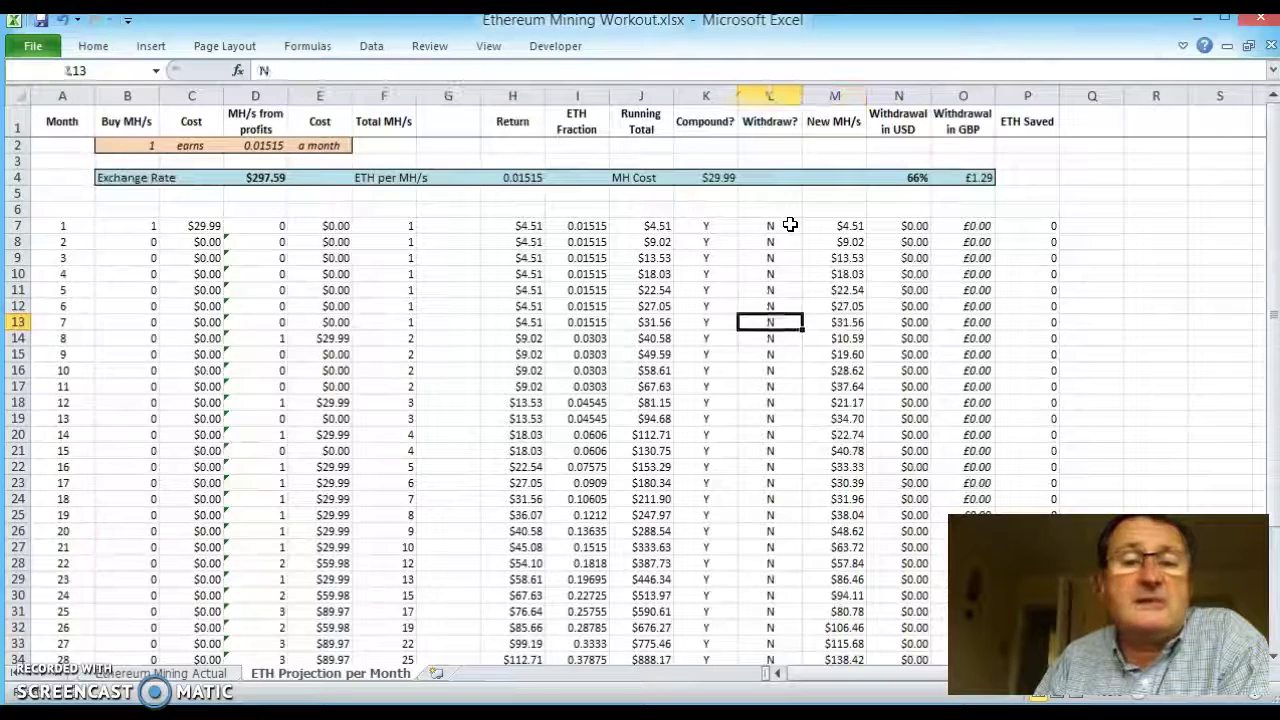
key(Left)
key(Left)
key(Left)
key(Left)
key(Left)
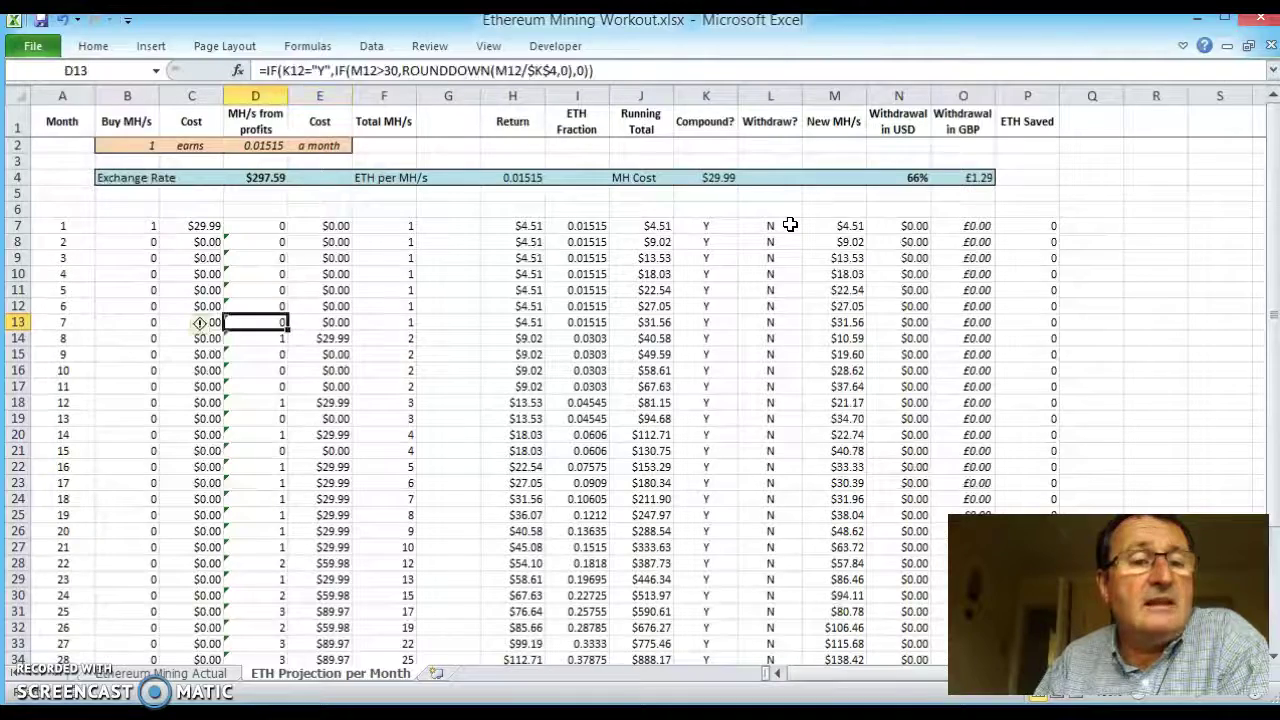
Examine month 8's MH/s from profits, its cost, and the Total MH/s formula in F14.
key(Down)
key(Right)
key(Left)
key(Right)
key(Right)
key(Right)
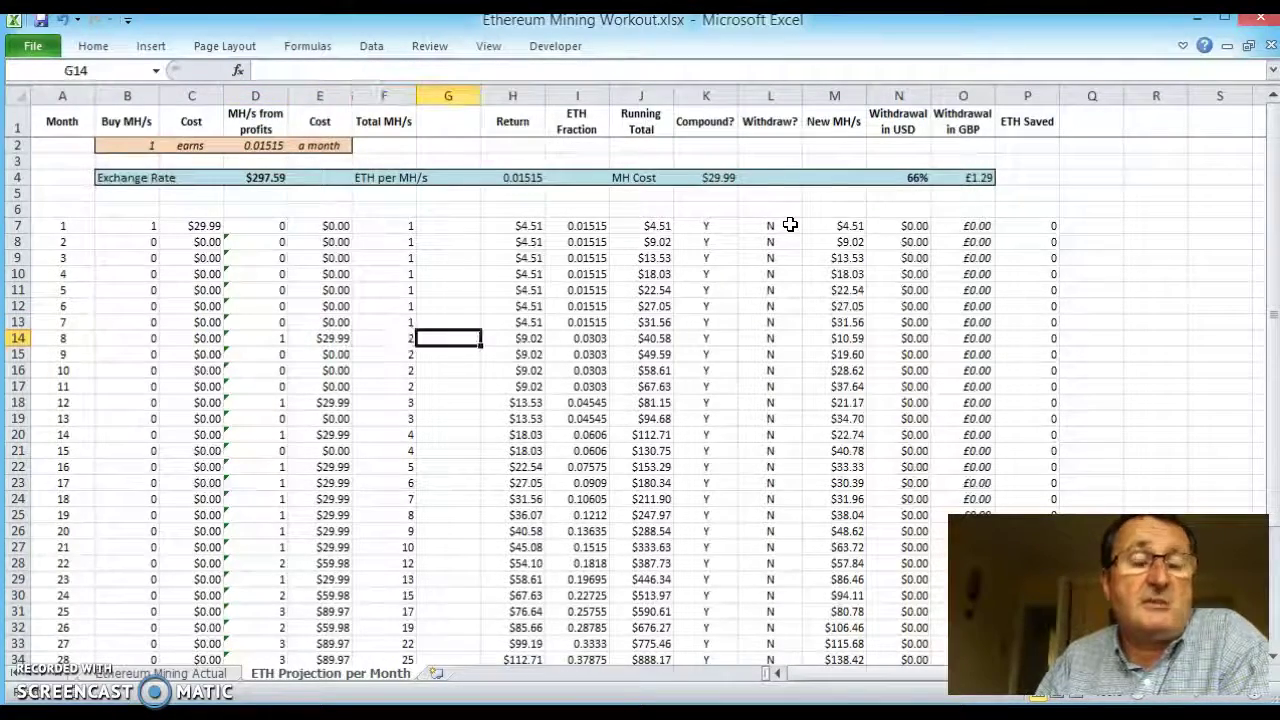
key(Left)
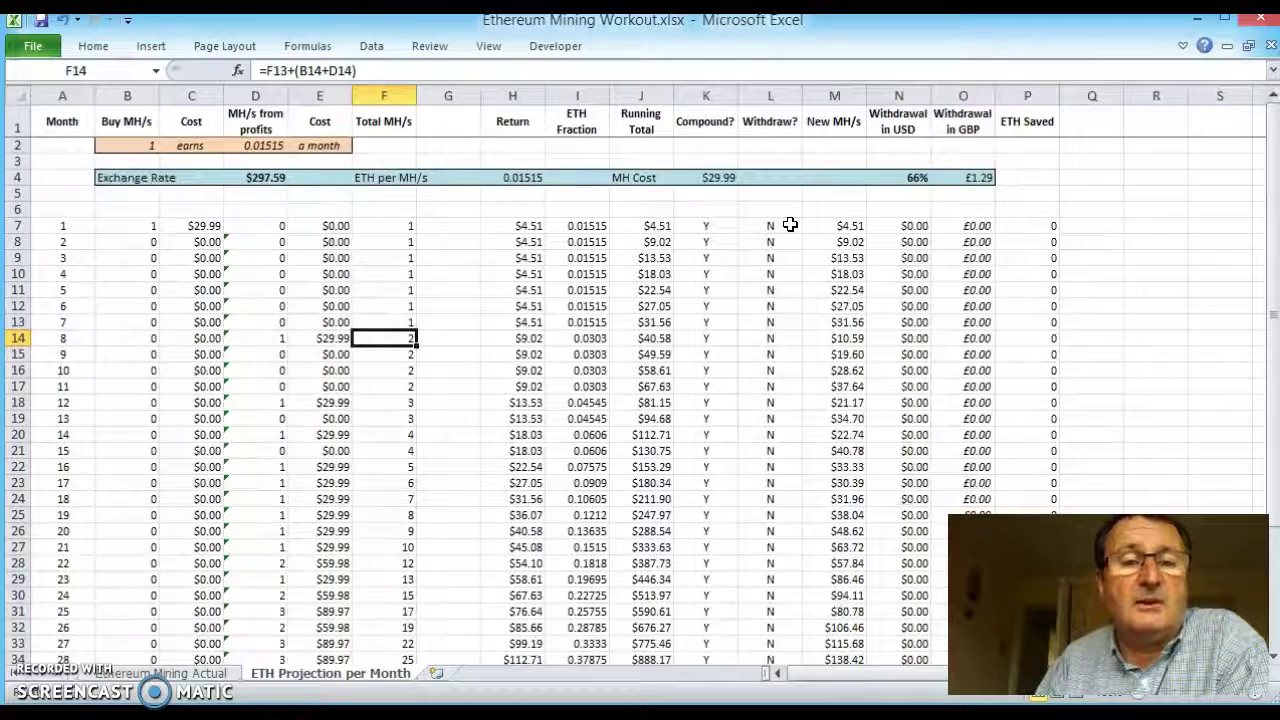
Examine month 8's Return formula in H14 and its ETH Fraction formula in I14.
key(Right)
key(Right)
key(F2)
key(Escape)
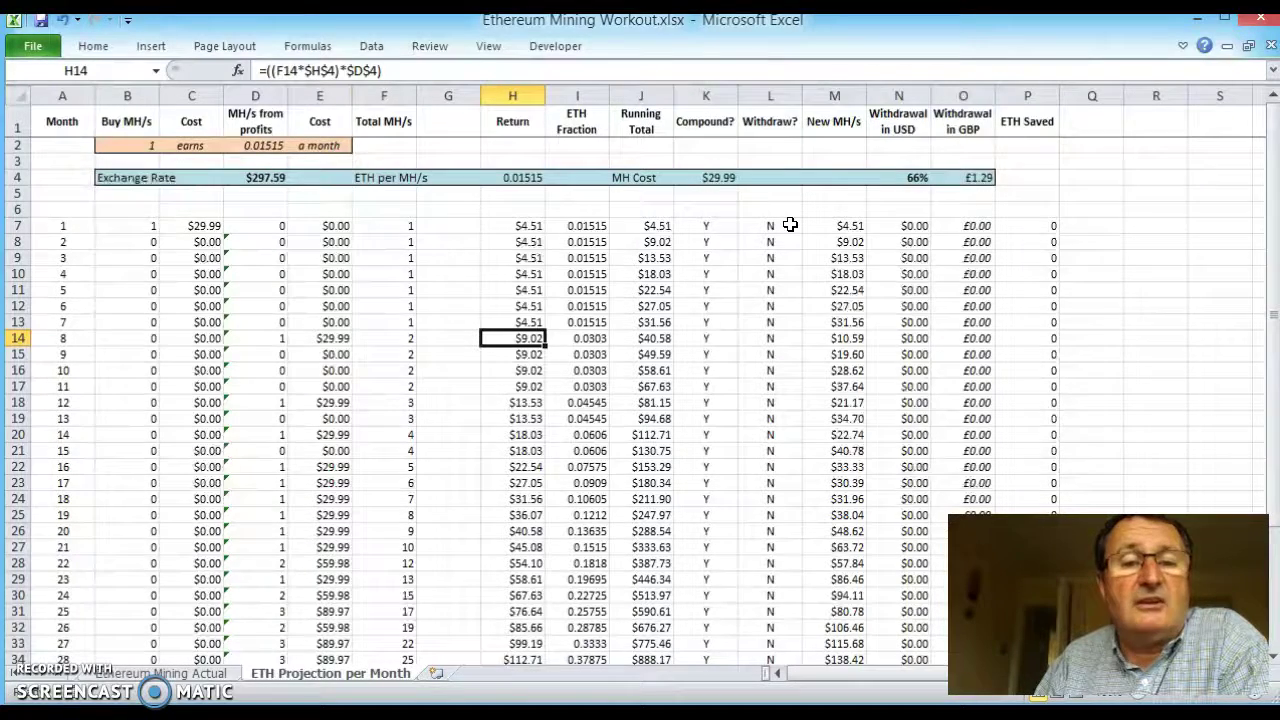
key(Right)
key(Left)
key(Right)
key(Right)
key(Right)
key(Left)
key(Left)
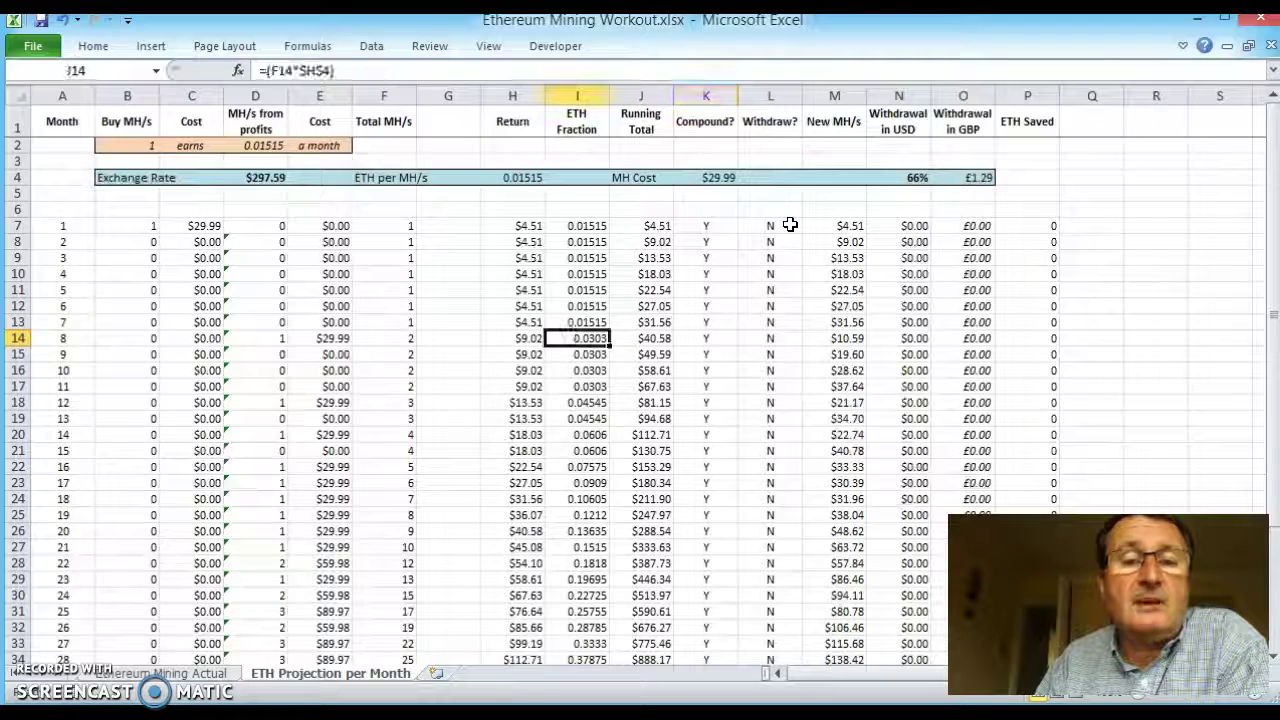
key(Right)
key(Left)
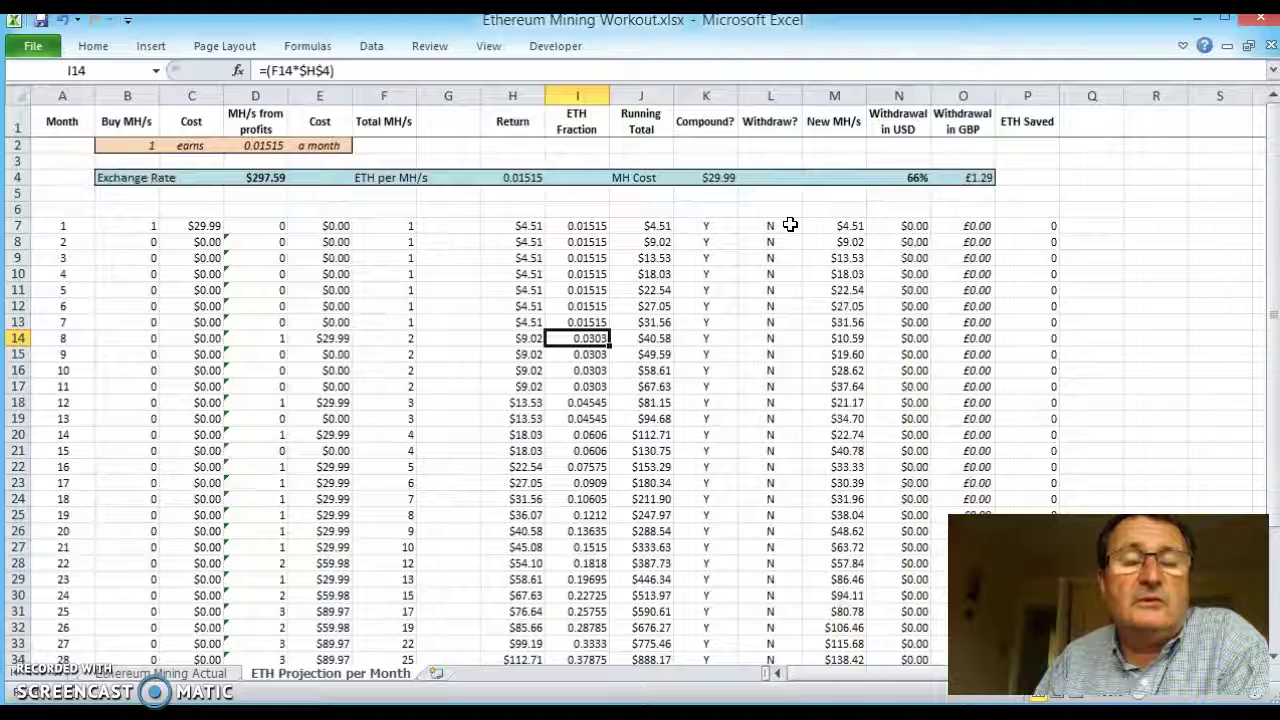
Examine month 8's Running Total in J14 and its New MH/s formula in M14.
key(Right)
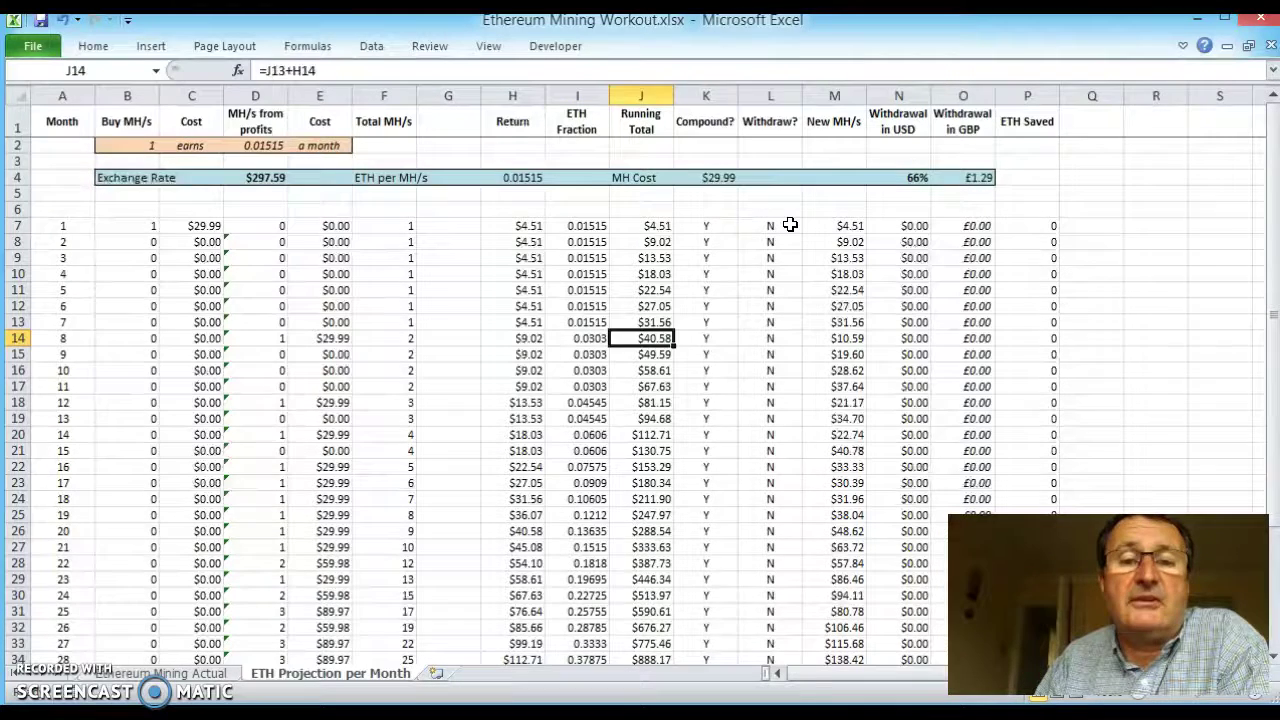
key(Right)
key(Right)
key(Right)
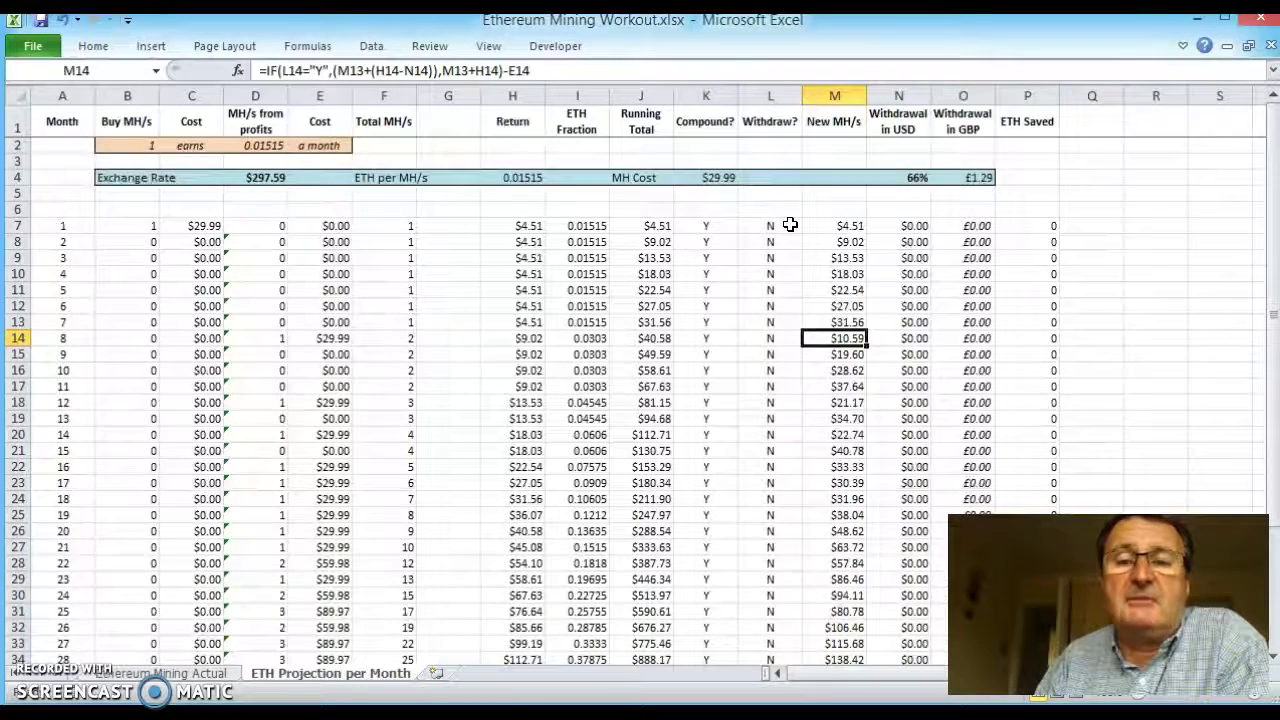
Check the cost of month 8's MH/s bought from profits in E14.
key(Left)
key(Left)
key(Left)
key(Left)
key(Left)
key(Left)
key(Left)
key(Left)
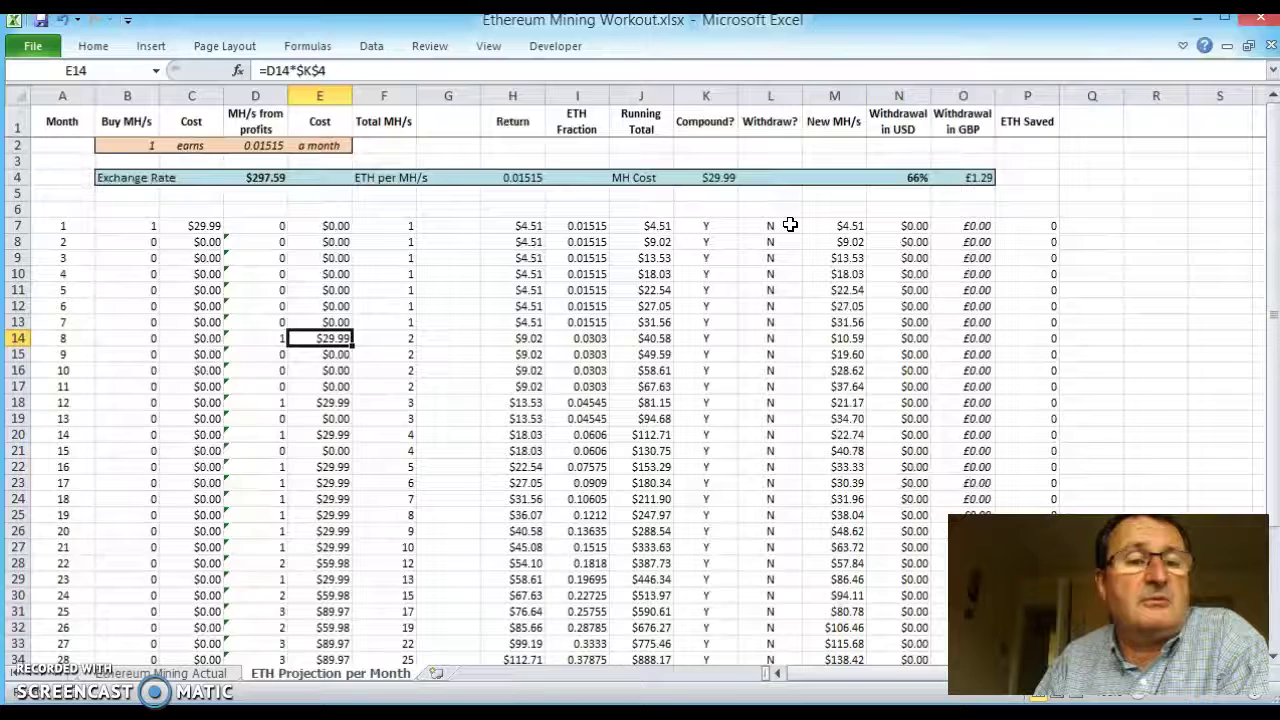
Compare the New MH/s balances of months 7 and 8 and check month 8's Withdraw? setting.
key(Right)
key(Right)
key(Right)
key(Right)
key(Right)
key(Right)
key(Right)
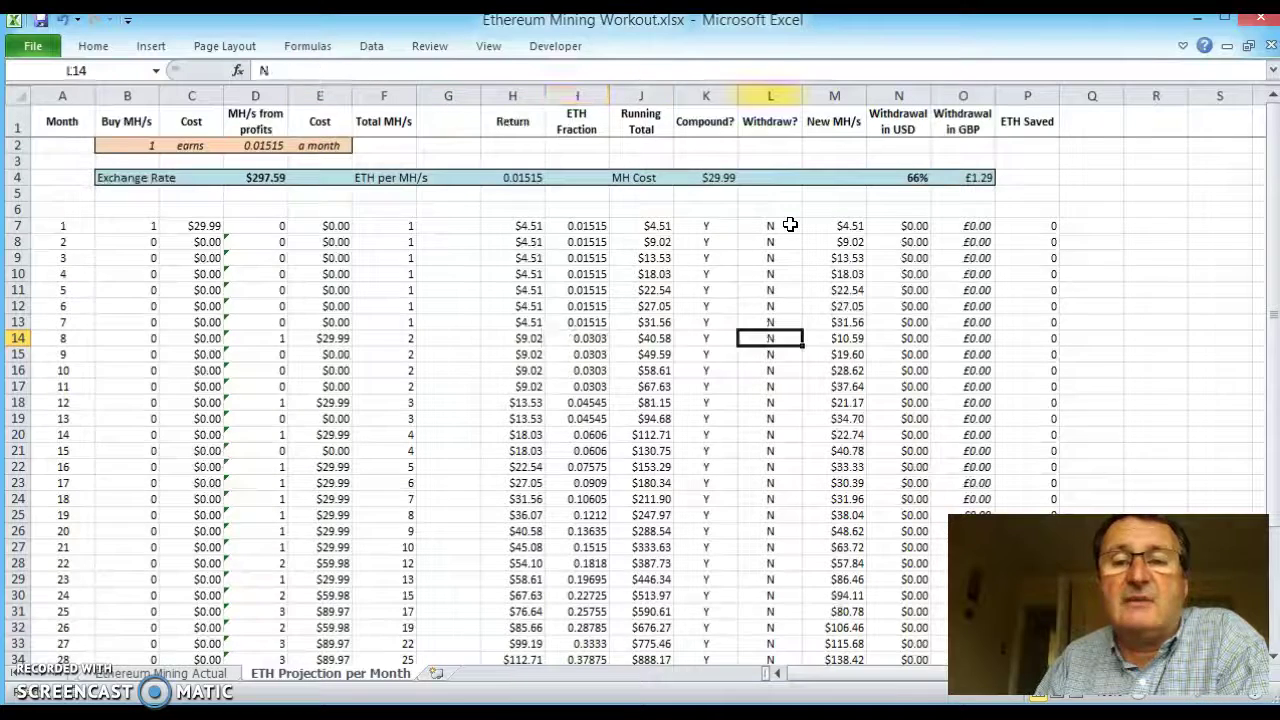
key(Right)
key(Up)
key(Down)
key(Left)
key(Left)
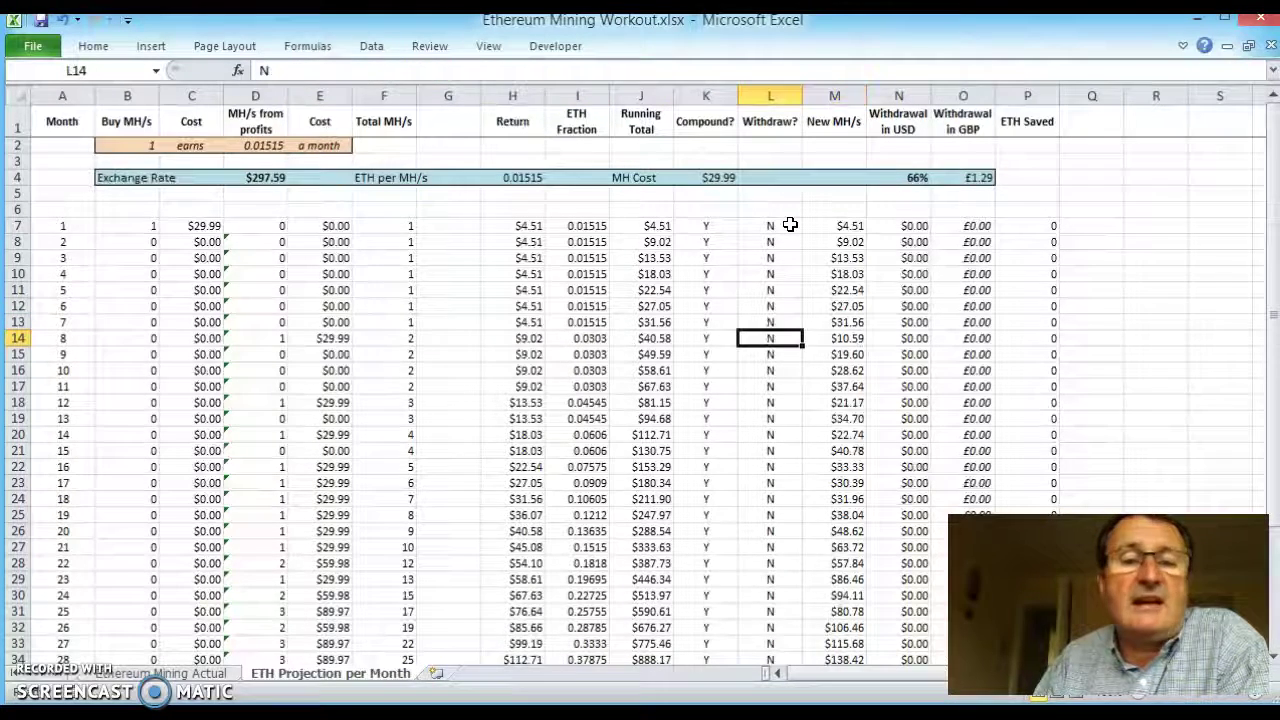
Recheck month 8's return and New MH/s cells, and follow New MH/s down to month 11 in M17.
key(Left)
key(Left)
key(Left)
key(Right)
key(Right)
key(Right)
key(Right)
key(Right)
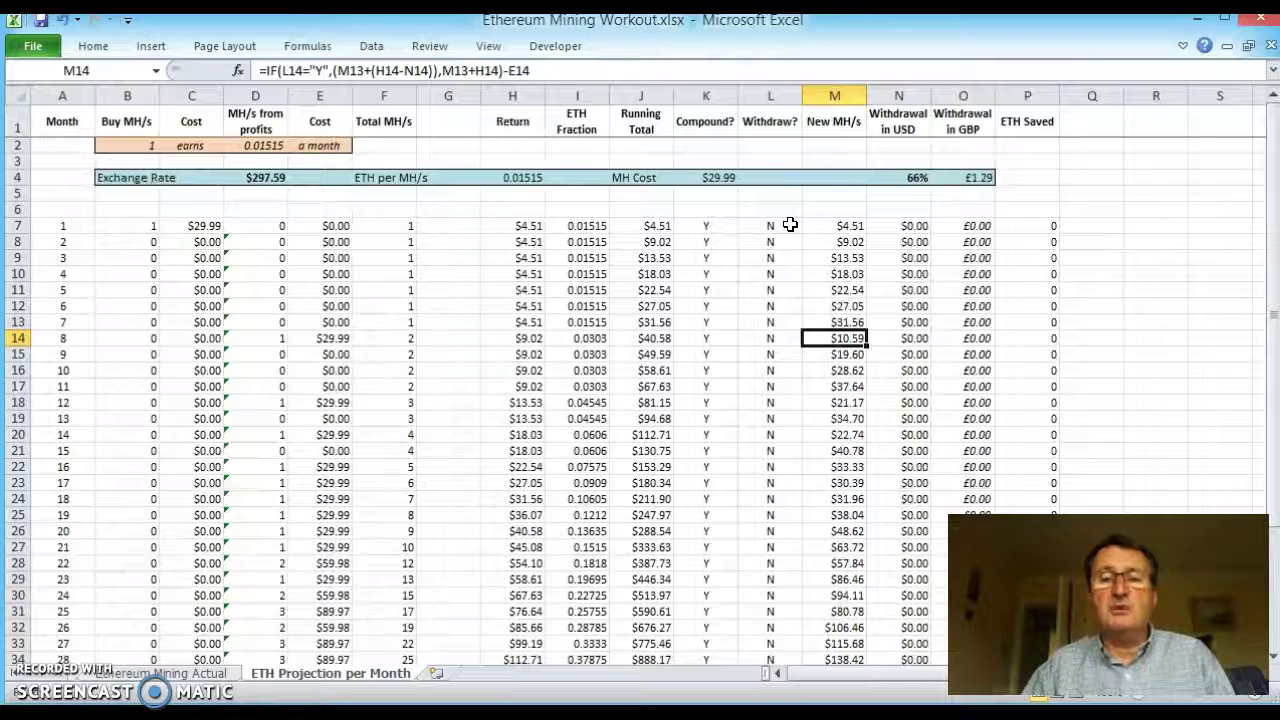
key(Down)
key(Down)
key(Down)
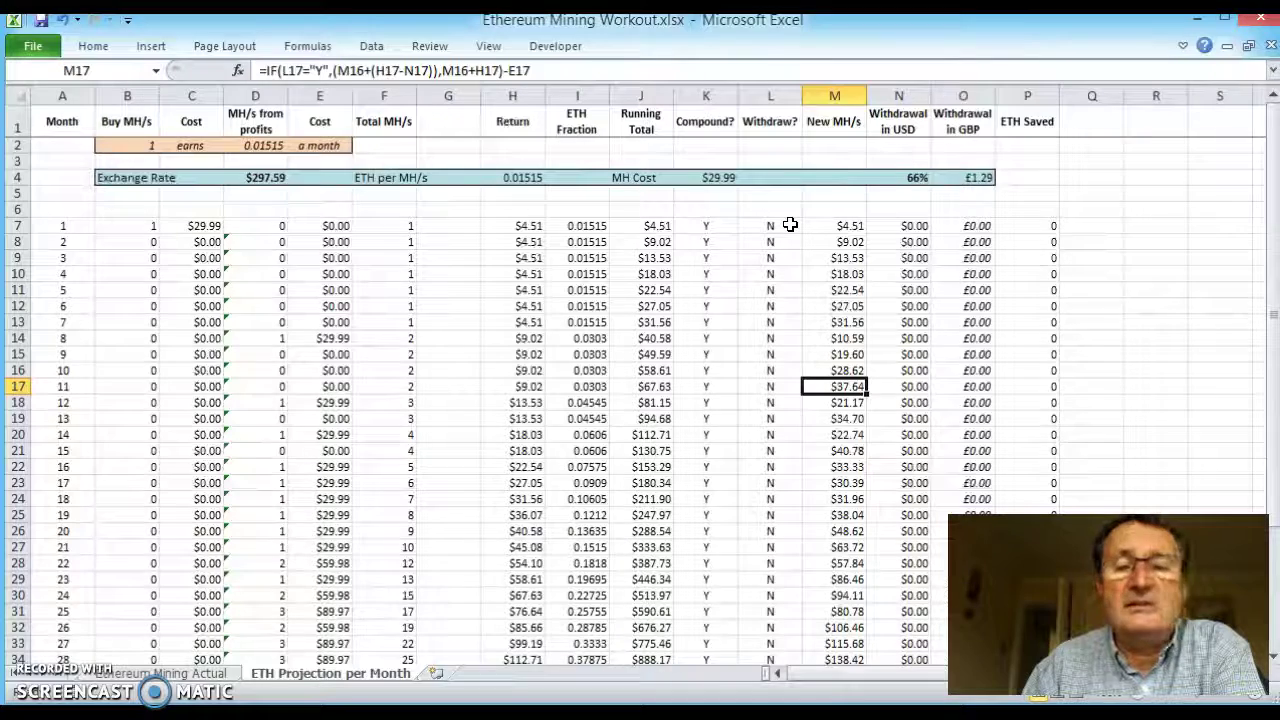
Examine month 12's MH/s from profits, Total MH/s and Return cells in row 18.
key(Down)
key(Left)
key(Left)
key(Left)
key(Left)
key(Left)
key(Left)
key(Left)
key(Left)
key(Left)
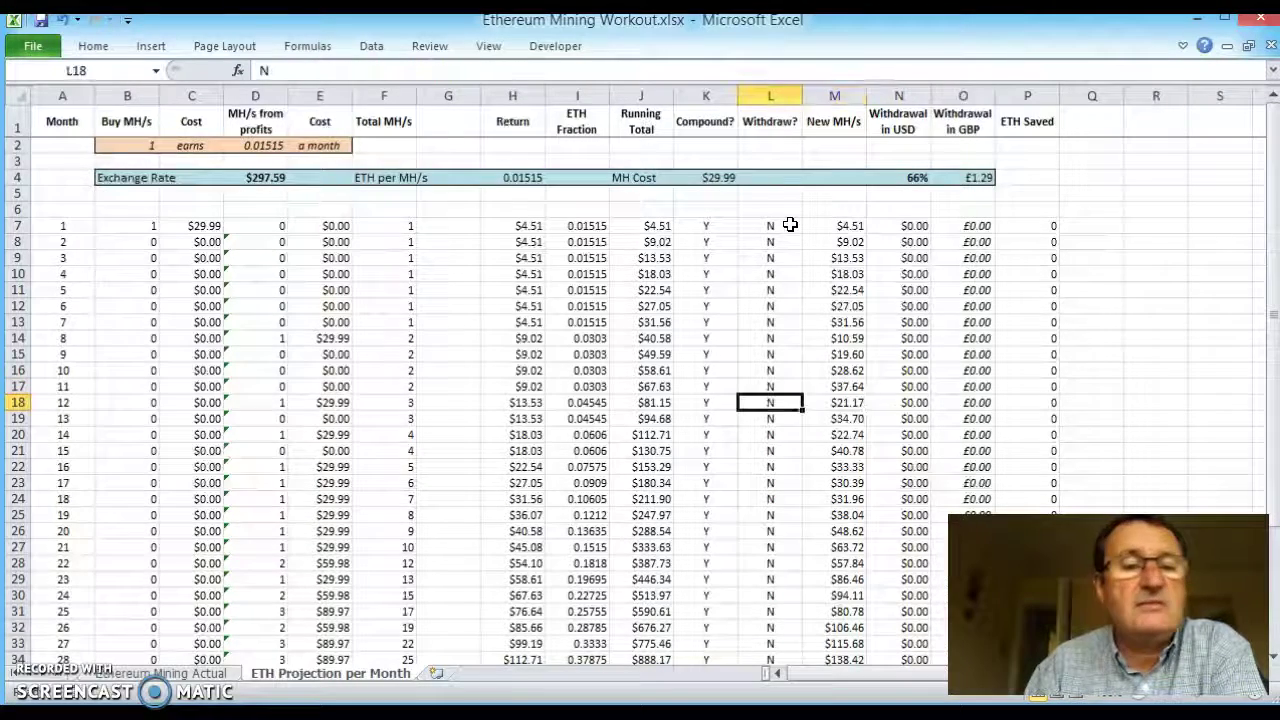
key(Right)
key(Right)
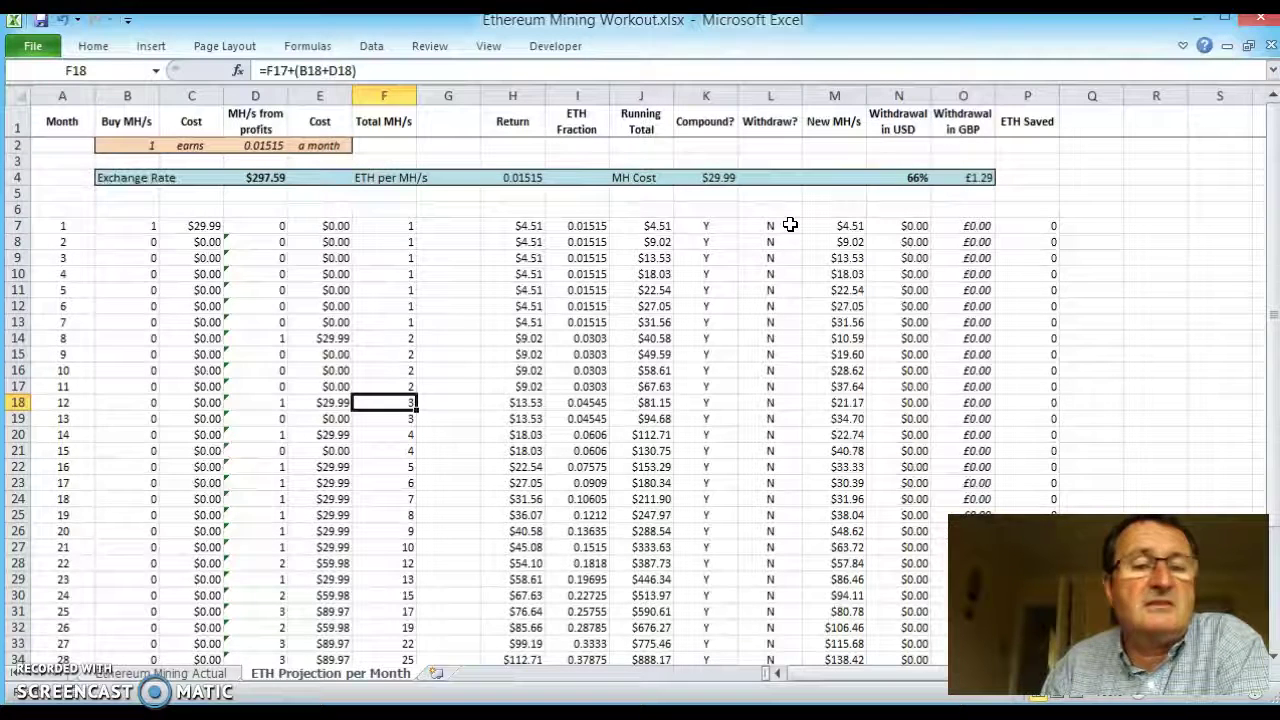
key(Right)
key(Right)
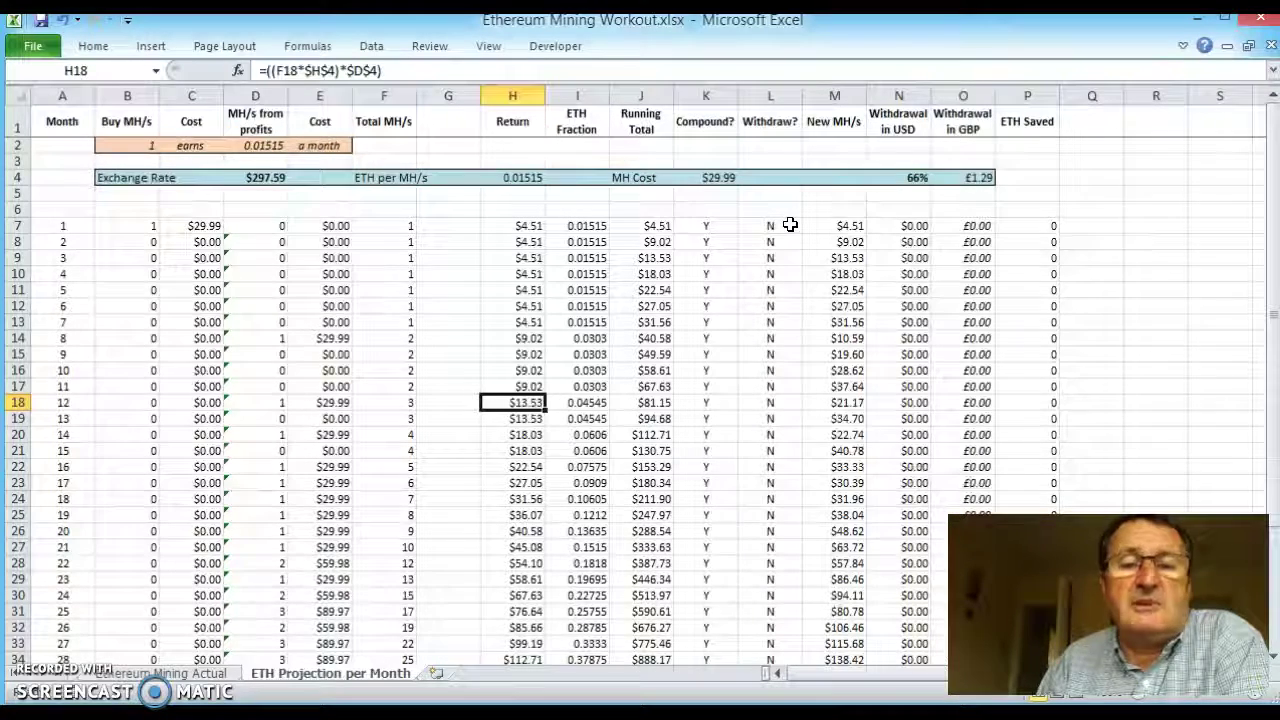
Check the cells after month 12's Return and trace the MH/s from profits column down to month 16 in D22.
key(Right)
key(Right)
key(Right)
key(Right)
key(Right)
key(Down)
key(Left)
key(Left)
key(Left)
key(Left)
key(Down)
key(Left)
key(Left)
key(Left)
key(Left)
key(Left)
key(Down)
key(Down)
key(Down)
key(Down)
key(Down)
key(Down)
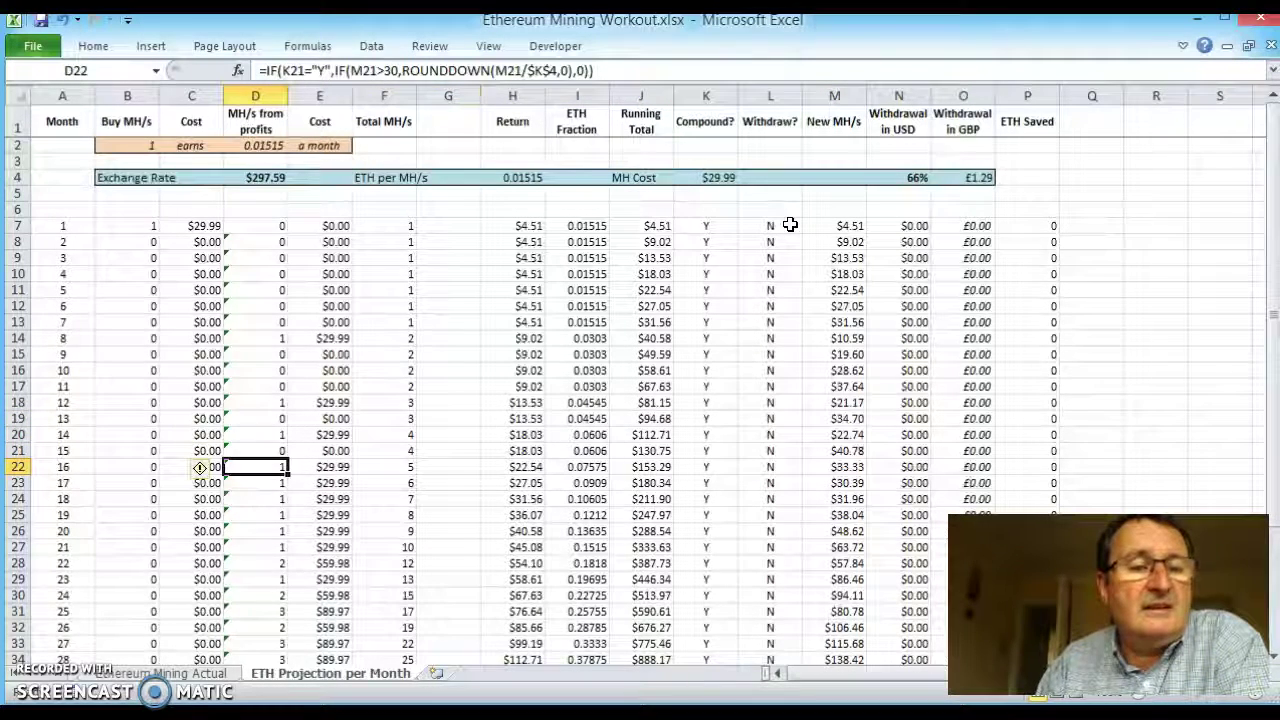
Follow the MH/s from profits column further down to month 27 in D33.
key(Down)
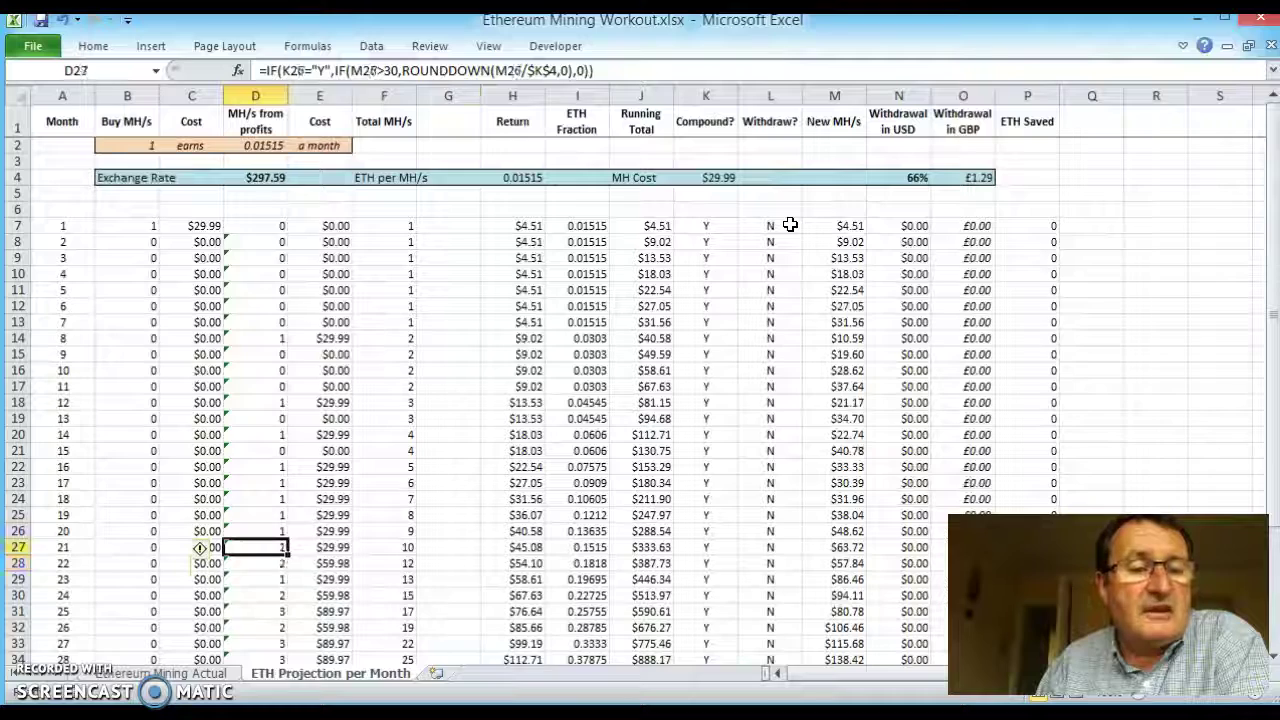
key(Down)
key(Down)
key(Down)
key(Down)
key(Down)
key(Down)
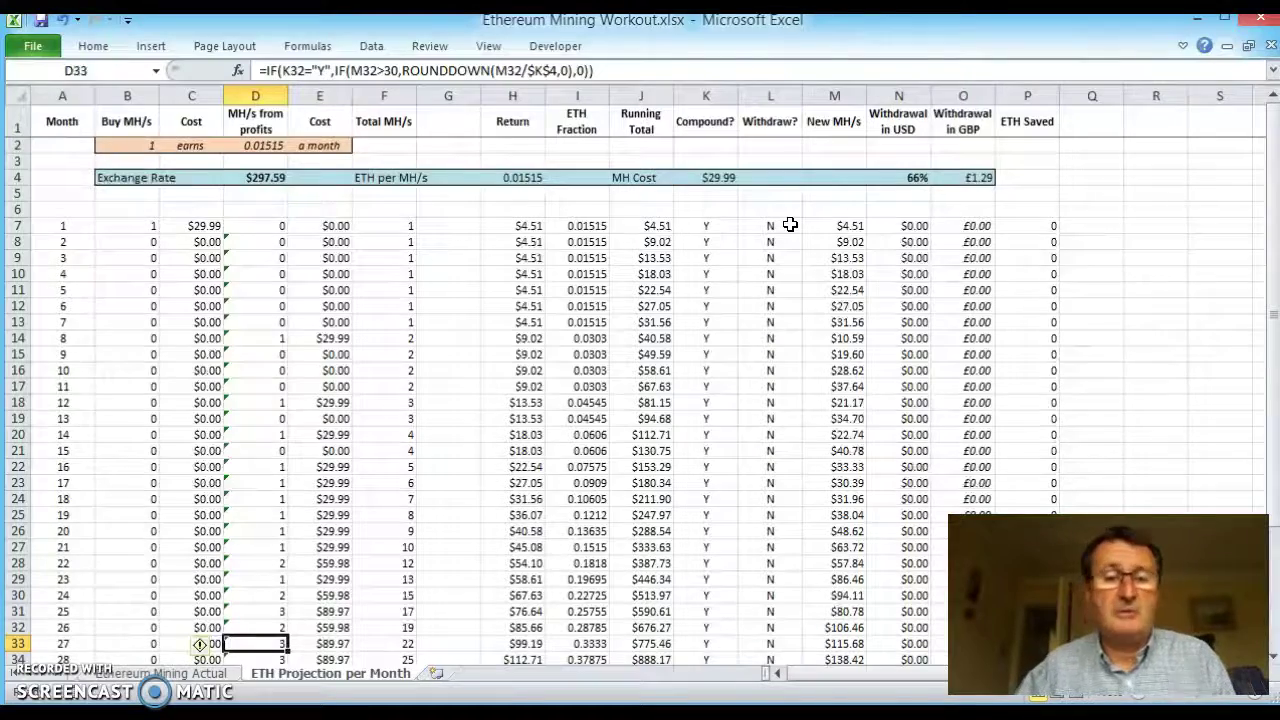
Go to the Return column and examine month 28's Return formula in H34.
key(Right)
key(Right)
key(Right)
scroll(790, 225, down, 1)
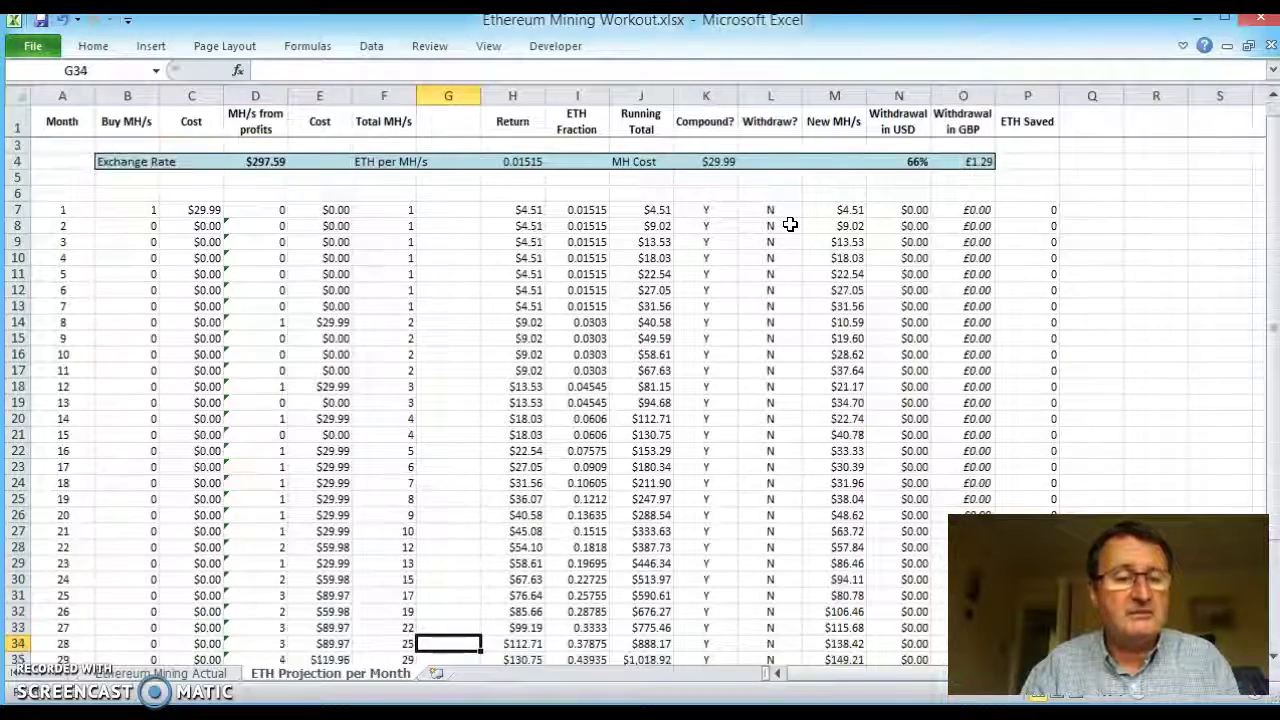
key(Right)
key(Right)
key(Left)
key(Down)
key(Up)
key(Up)
key(Down)
key(Down)
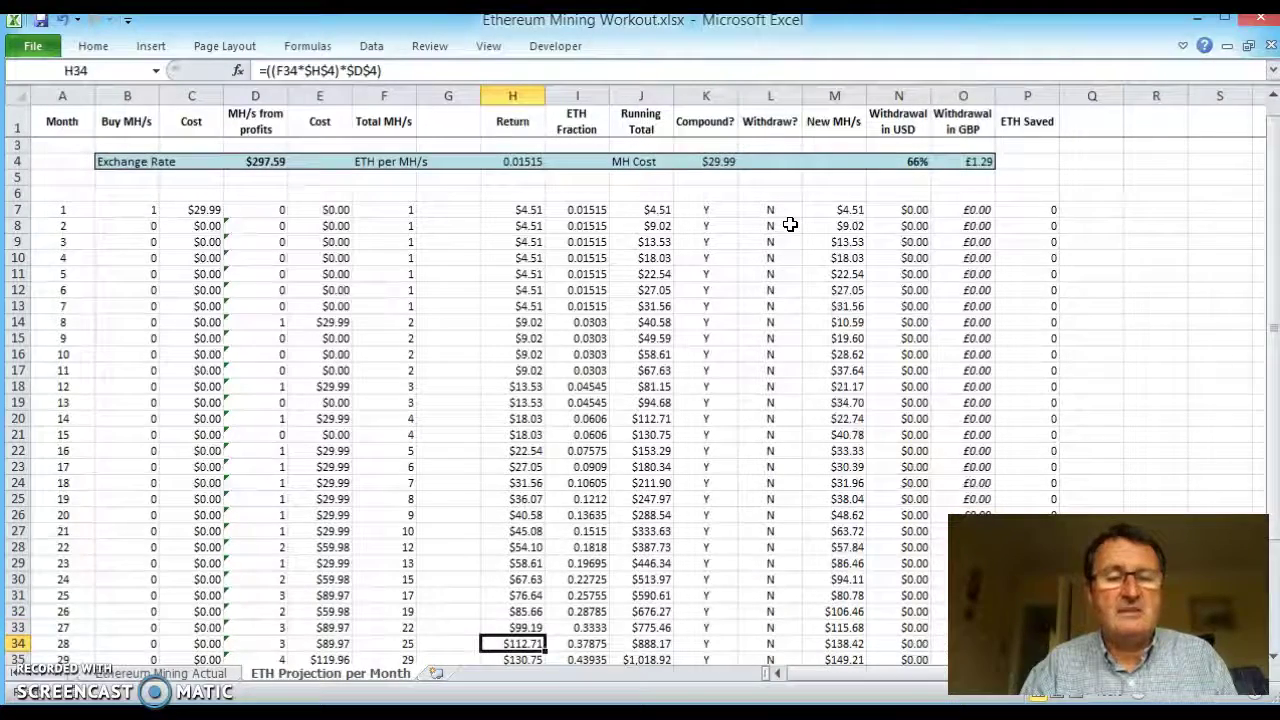
Compare month 28's Return with the returns of the neighbouring months.
key(Up)
key(Down)
key(Down)
key(Up)
key(Up)
key(Up)
key(Down)
key(Down)
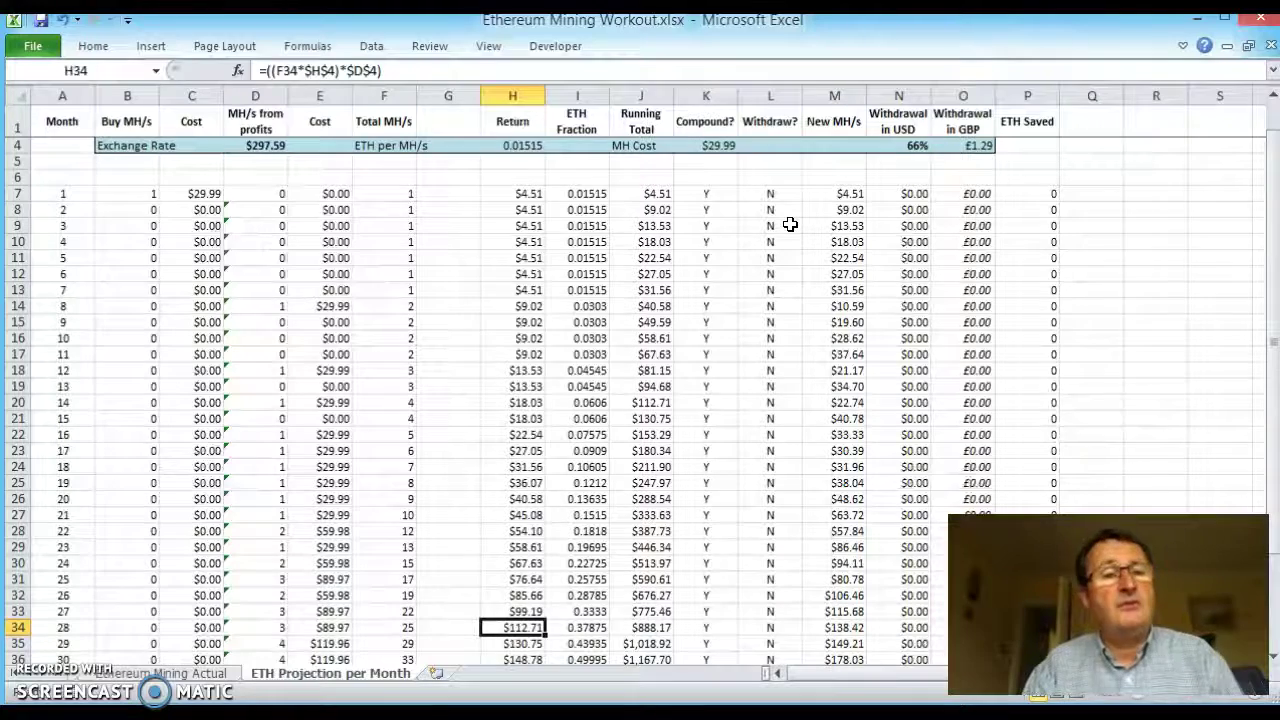
Return to month 1's Buy MH/s cell and check the earnings and rate rows above the table.
key(Up)
key(Up)
key(Up)
key(Up)
key(Up)
key(Up)
key(Up)
key(Up)
key(Up)
key(Up)
key(Up)
key(Up)
key(Up)
key(Up)
key(Up)
key(Up)
key(Up)
key(Up)
key(Up)
key(Up)
key(Left)
key(Left)
key(Left)
key(Left)
key(Left)
key(Left)
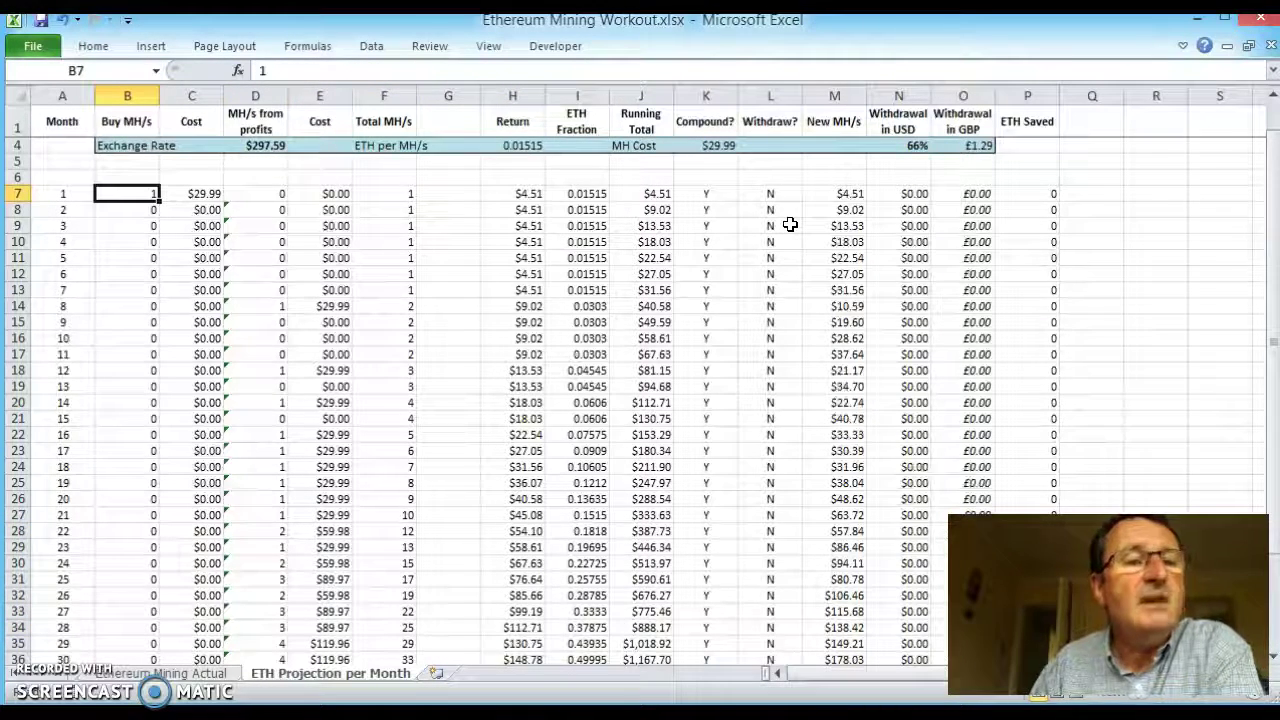
key(Up)
key(Up)
key(Up)
key(Up)
key(ctrl+shift+9)
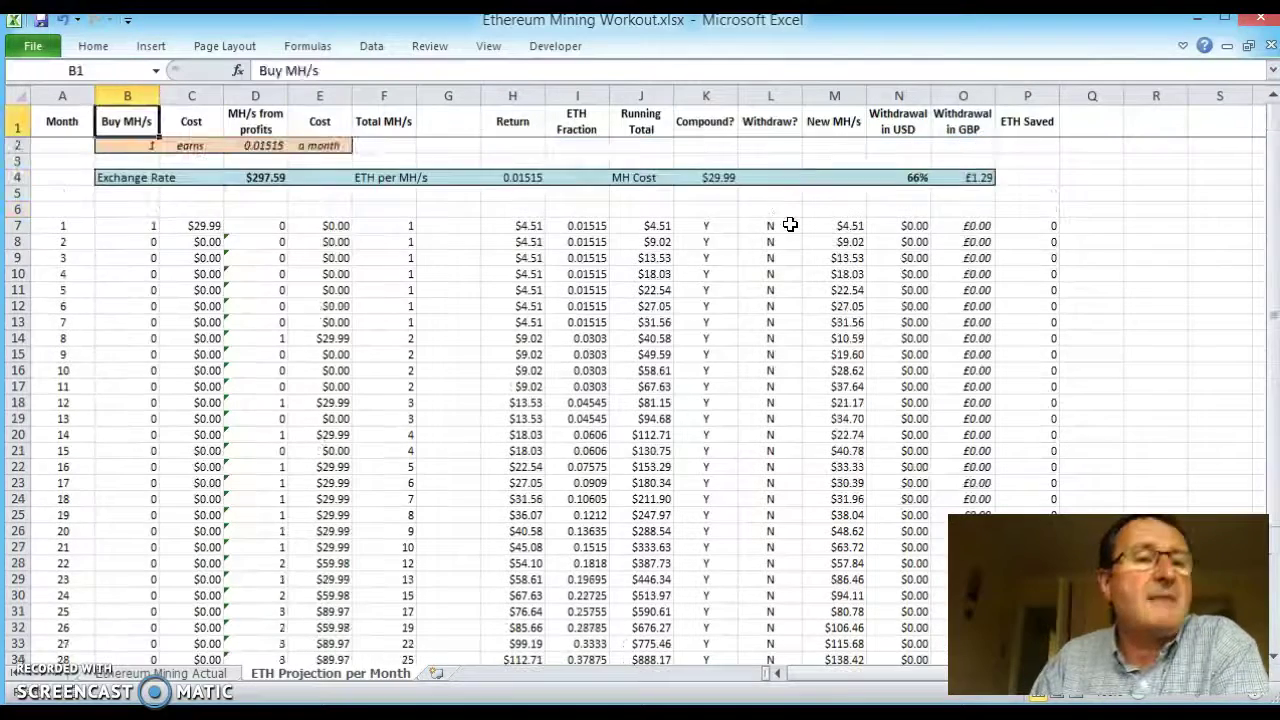
Set month 1's Buy MH/s in B7 to 3.
key(Down)
key(Down)
key(Down)
key(Down)
key(Down)
key(Down)
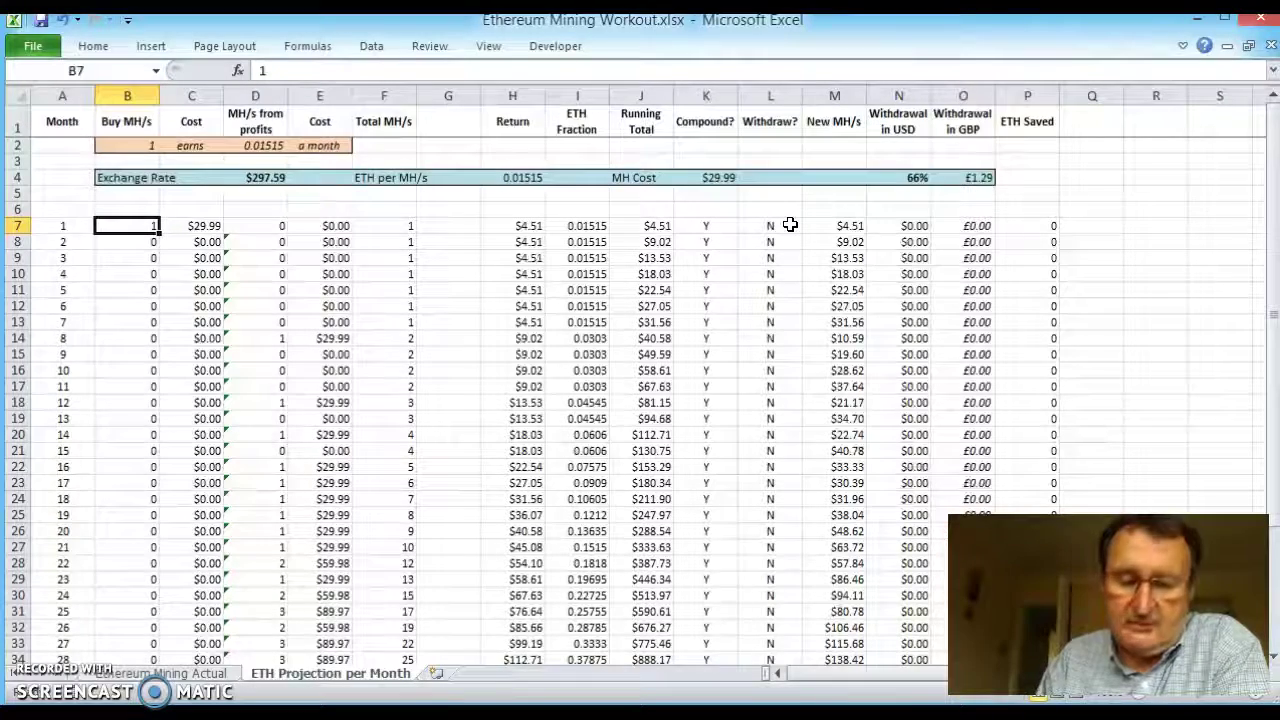
key(F2)
key(BackSpace)
text(3)
key(Return)
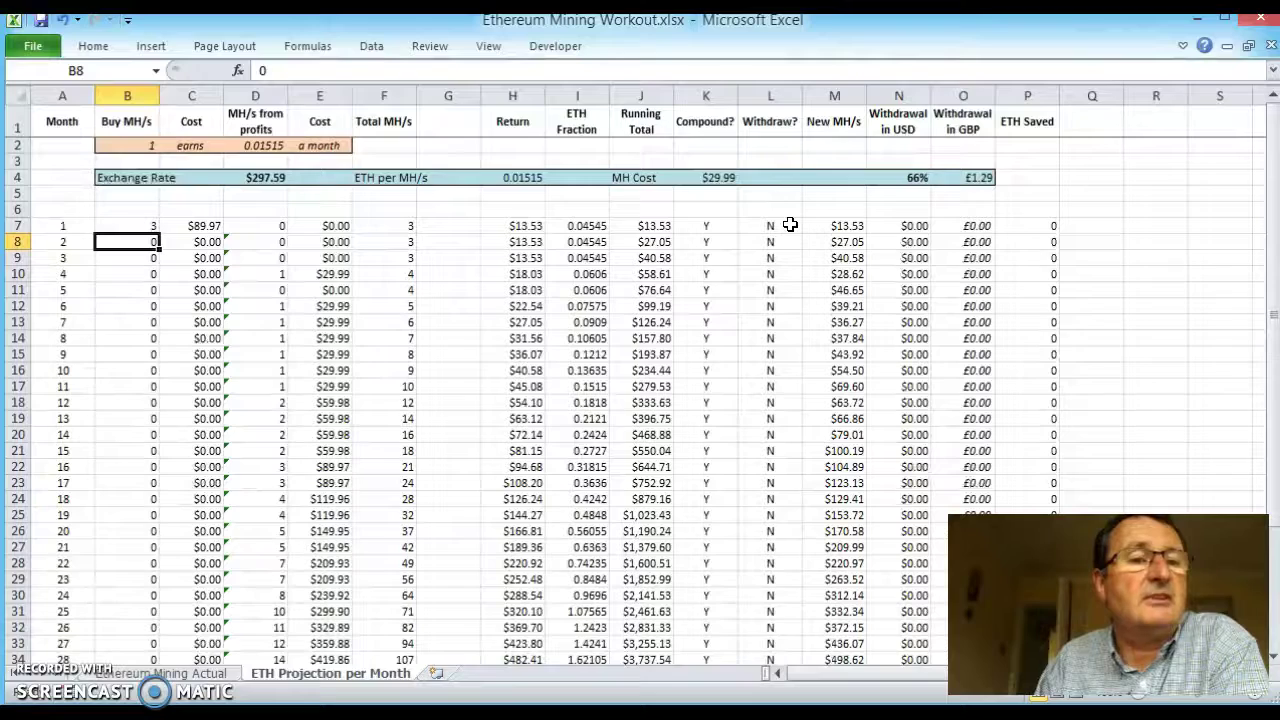
Fill the Buy MH/s value of 3 from month 1 down through month 12 (B7:B18).
key(Up)
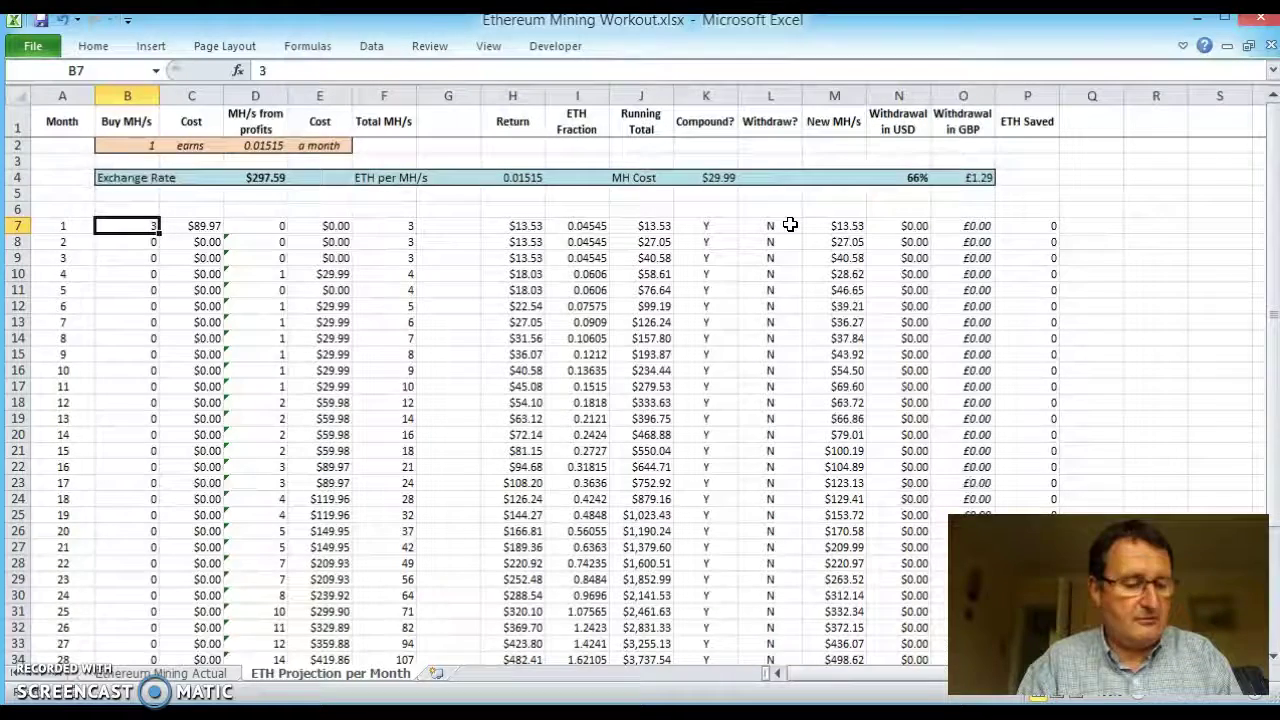
key(shift+Down)
key(shift+Down)
key(shift+Down)
key(shift+Down)
key(shift+Down)
key(shift+Down)
key(shift+Down)
key(shift+Down)
key(shift+Down)
key(shift+Down)
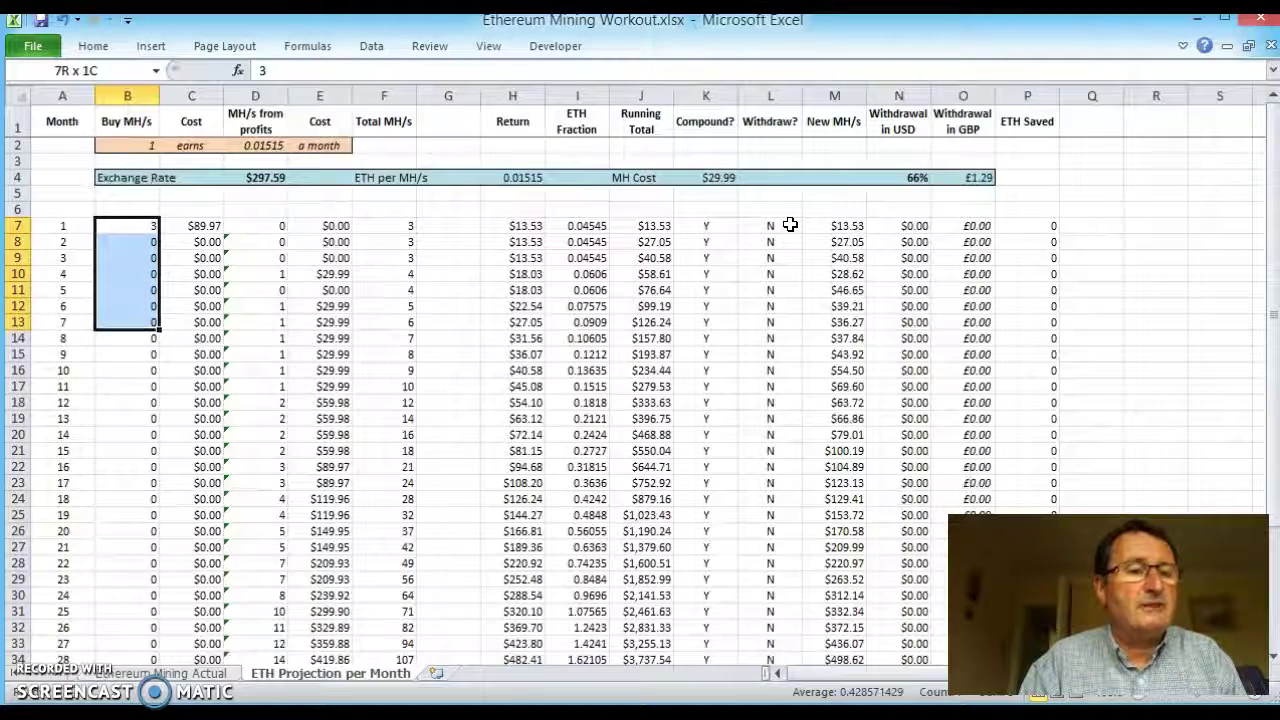
key(shift+Down)
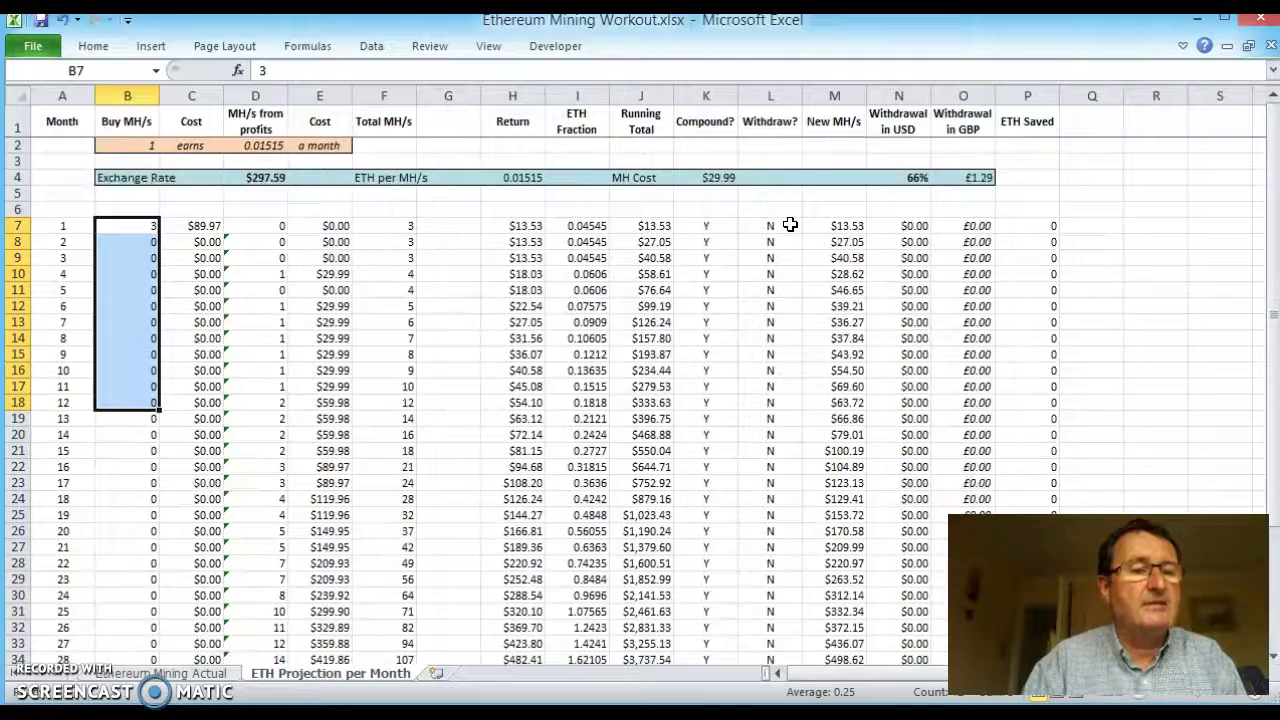
key(ctrl+d)
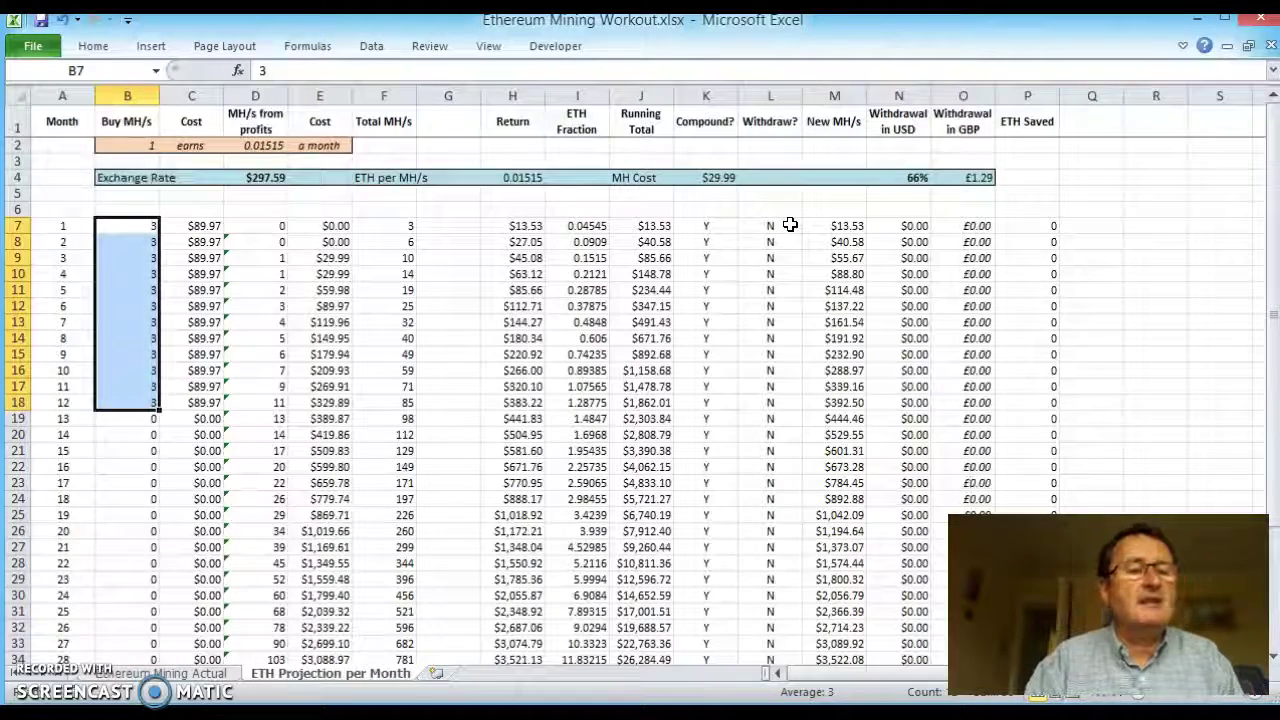
Look over the Buy MH/s entries for the first few months and return to month 1.
key(Down)
key(Up)
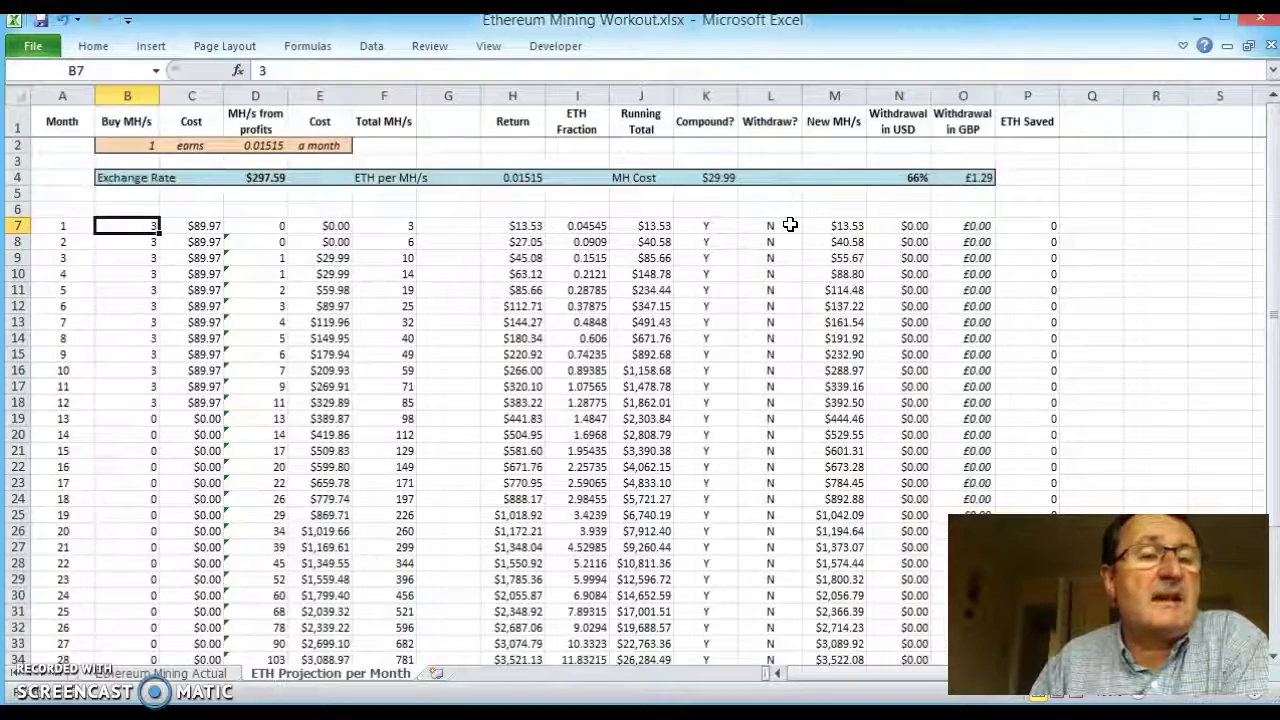
key(Down)
key(Down)
key(Down)
key(Down)
key(Down)
key(Down)
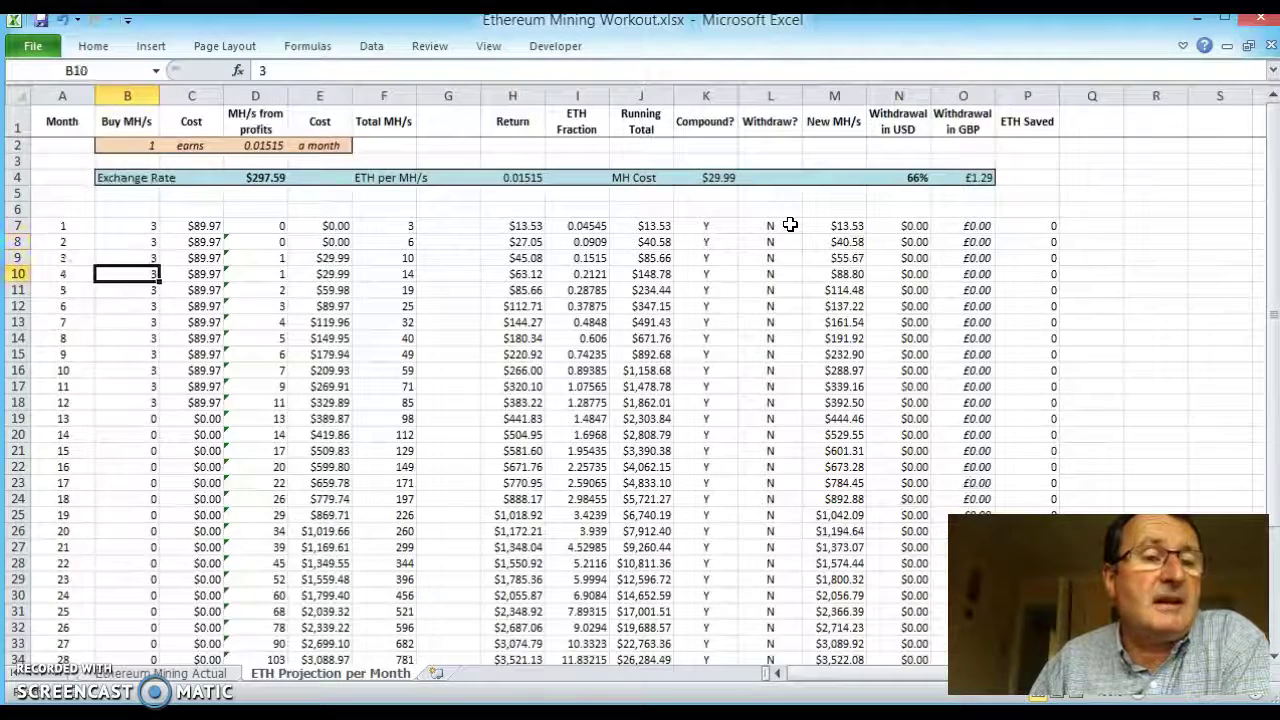
key(Up)
key(Up)
key(Up)
key(Up)
key(Up)
key(Up)
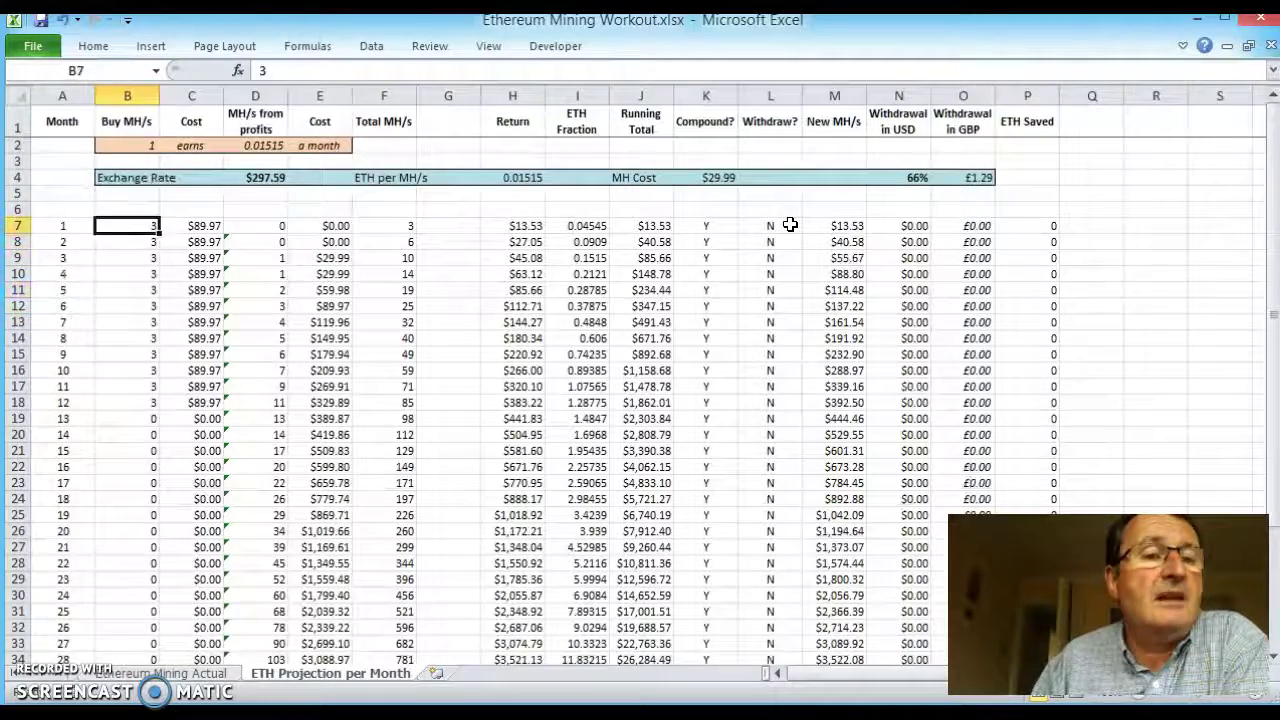
Go across month 1's row to check its Compound? setting in K7.
key(Right)
key(Right)
key(Right)
key(Right)
key(Right)
key(Right)
key(Right)
key(Right)
key(Right)
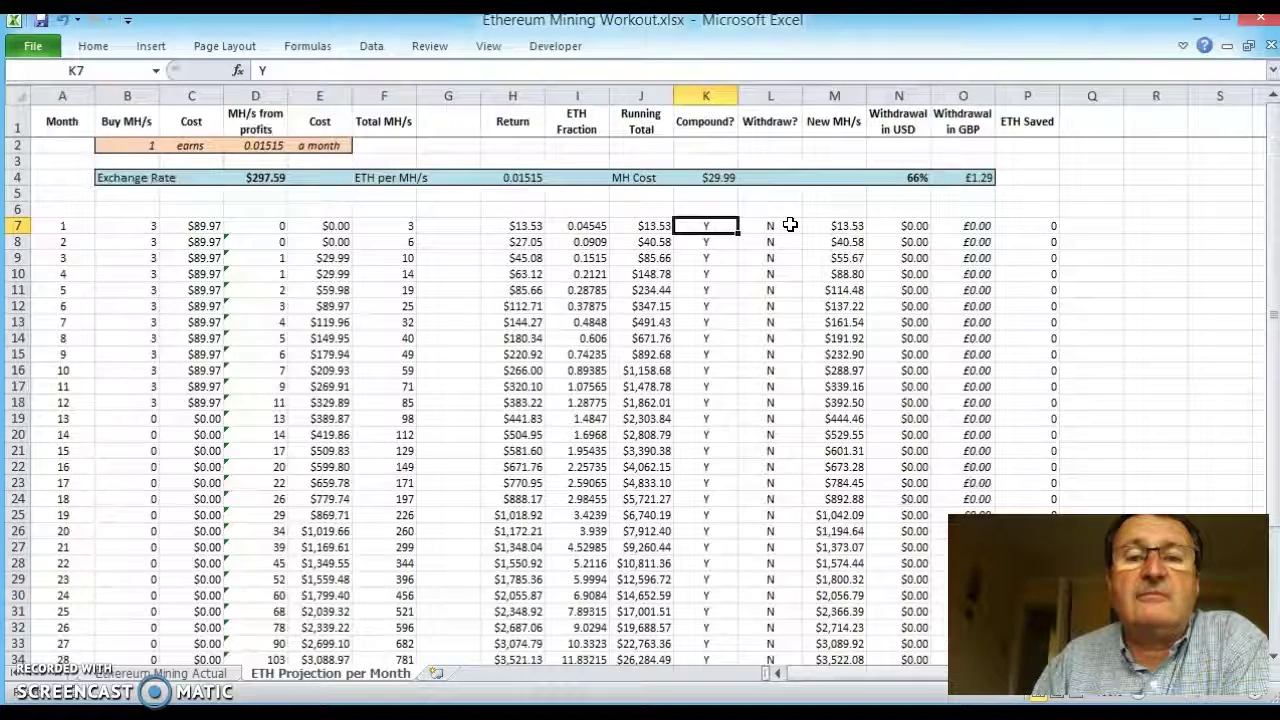
Compare month 1's Compound? and Withdraw? settings with the neighbouring ETH Fraction, Running Total and New MH/s cells.
key(Right)
key(Right)
key(Left)
key(Left)
key(Left)
key(Left)
key(Left)
key(Right)
key(Right)
key(Right)
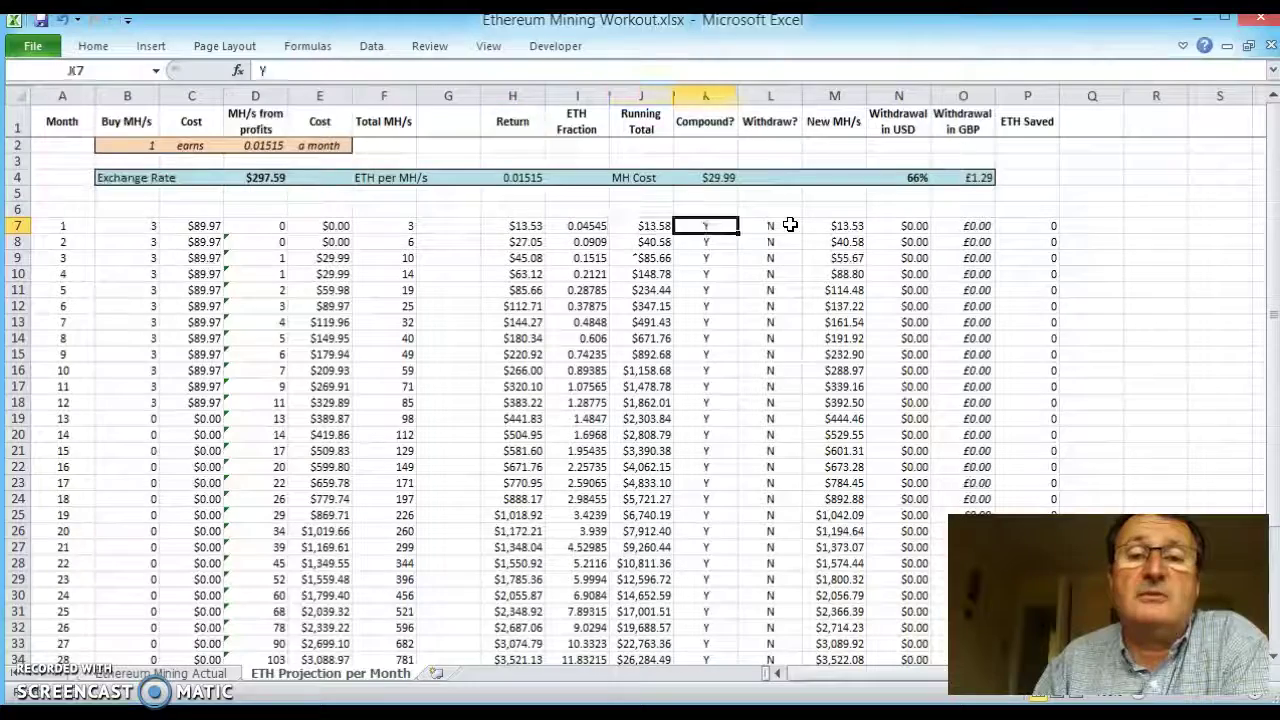
key(Right)
key(Right)
key(Left)
key(Left)
key(Left)
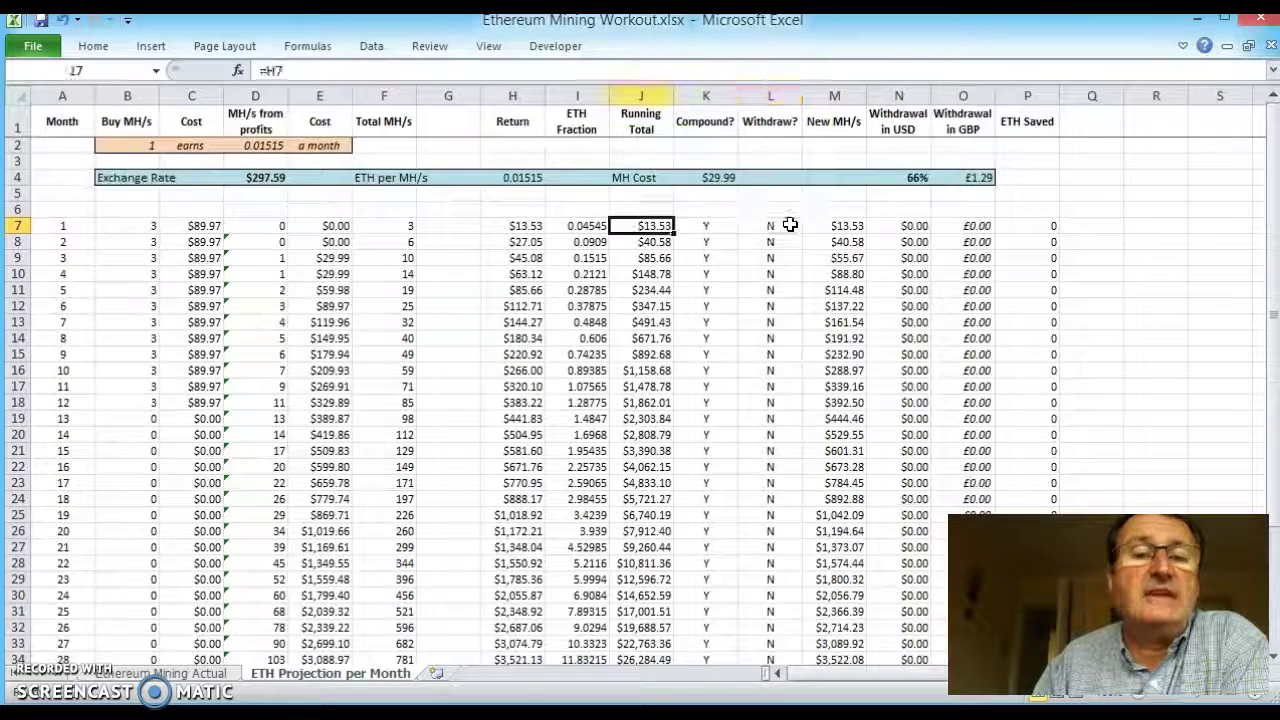
Trace the Total MH/s column down to month 7 in F13.
key(Left)
key(Left)
key(Down)
key(Down)
key(Left)
key(Left)
key(Down)
key(Down)
key(Down)
key(Down)
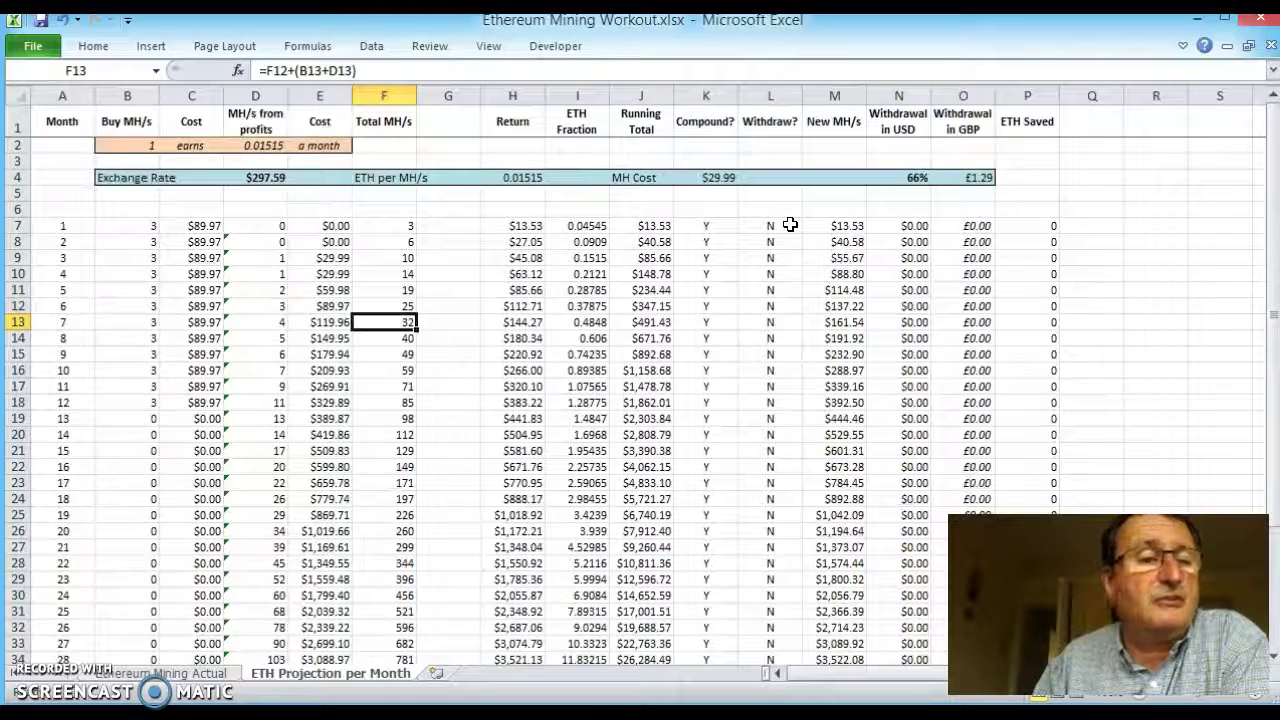
Follow Total MH/s down to month 12 and examine that month's Return in H18.
key(Down)
key(Down)
key(Down)
key(Down)
key(Down)
key(Down)
key(Up)
key(Right)
key(Right)
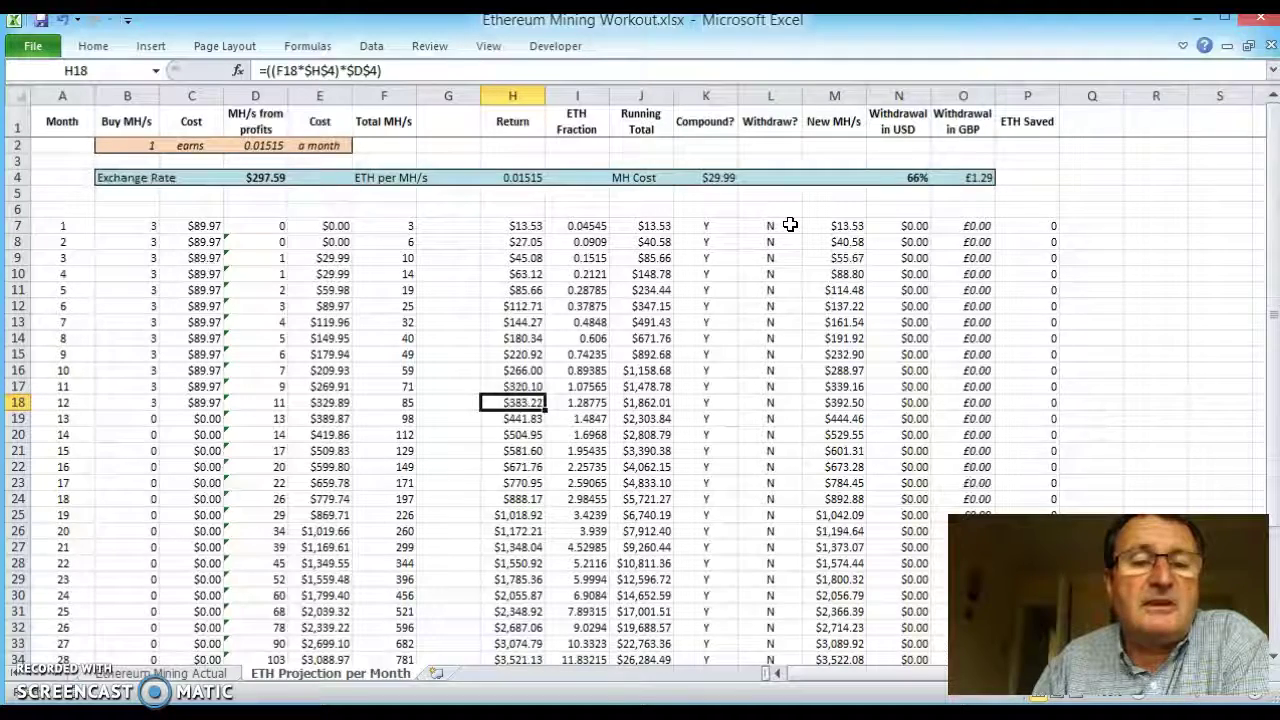
Extend the Buy MH/s value of 3 from month 12 down through month 24 (B18:B30).
key(Left)
key(Left)
key(Left)
key(Left)
key(Left)
key(Left)
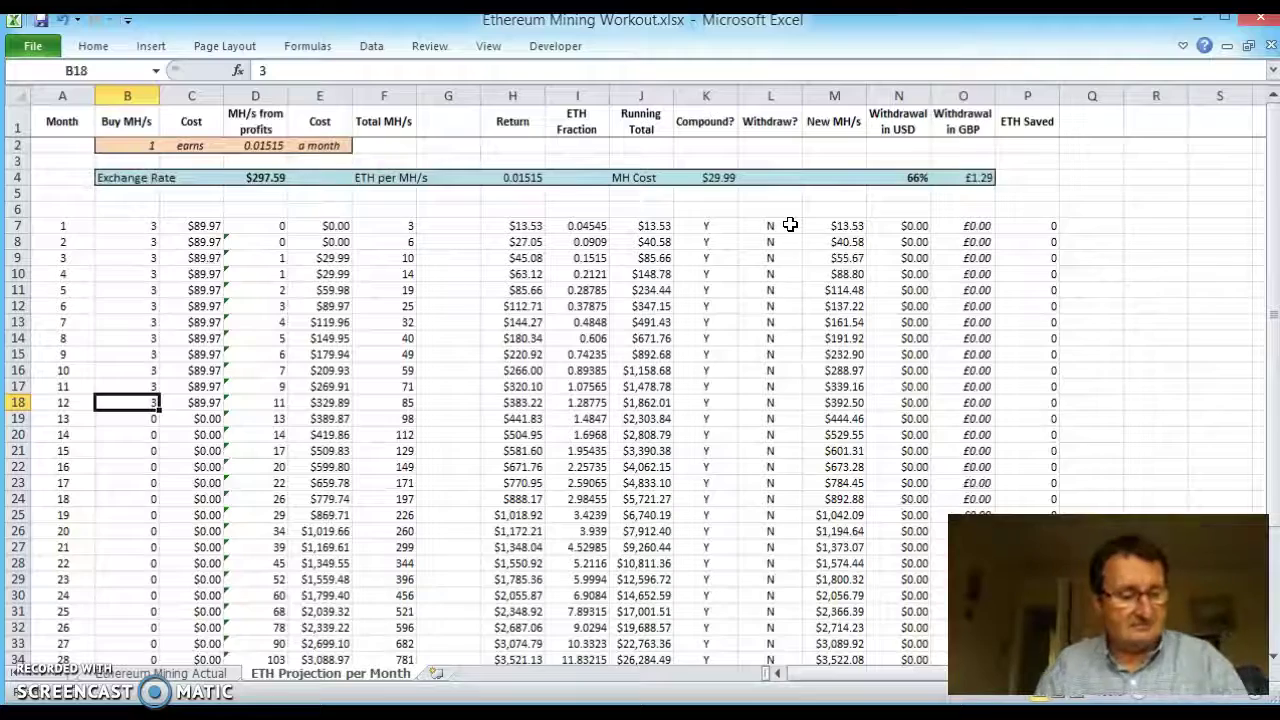
key(shift+Down)
key(shift+Down)
key(shift+Down)
key(shift+Down)
key(shift+Down)
key(shift+Down)
key(shift+Down)
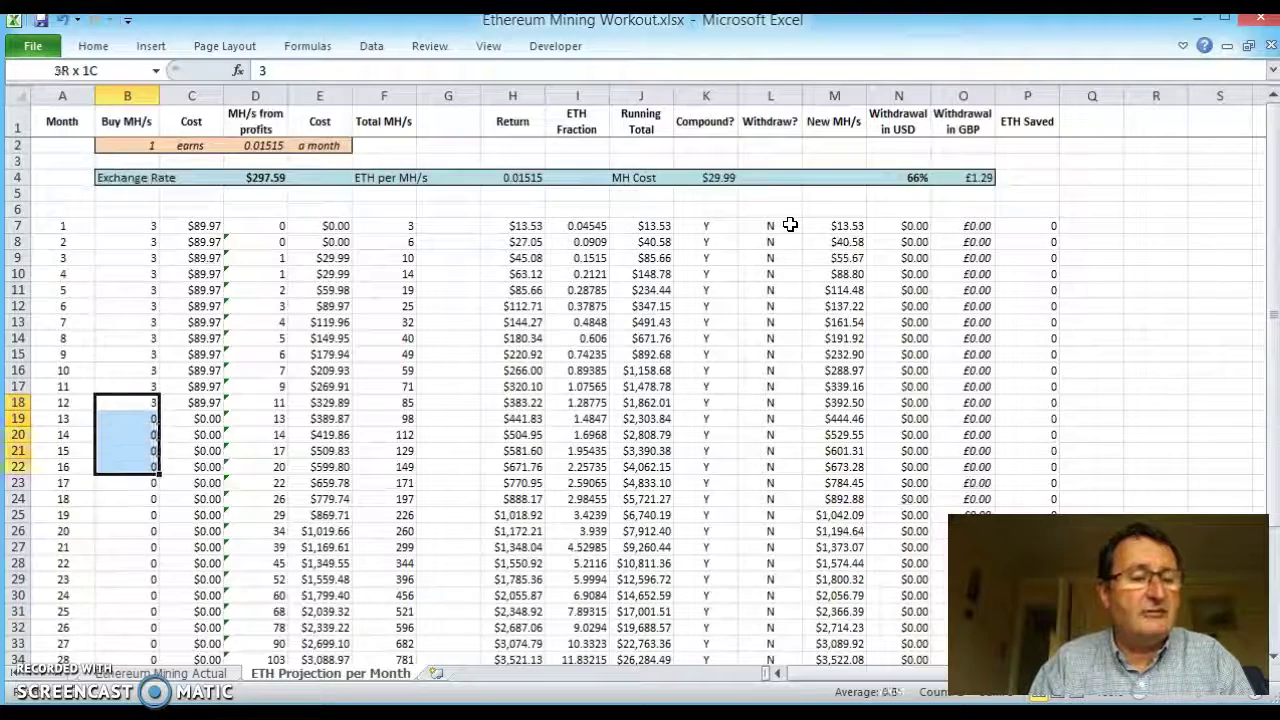
key(shift+Down)
key(shift+Down)
key(shift+Down)
key(shift+Down)
key(shift+Down)
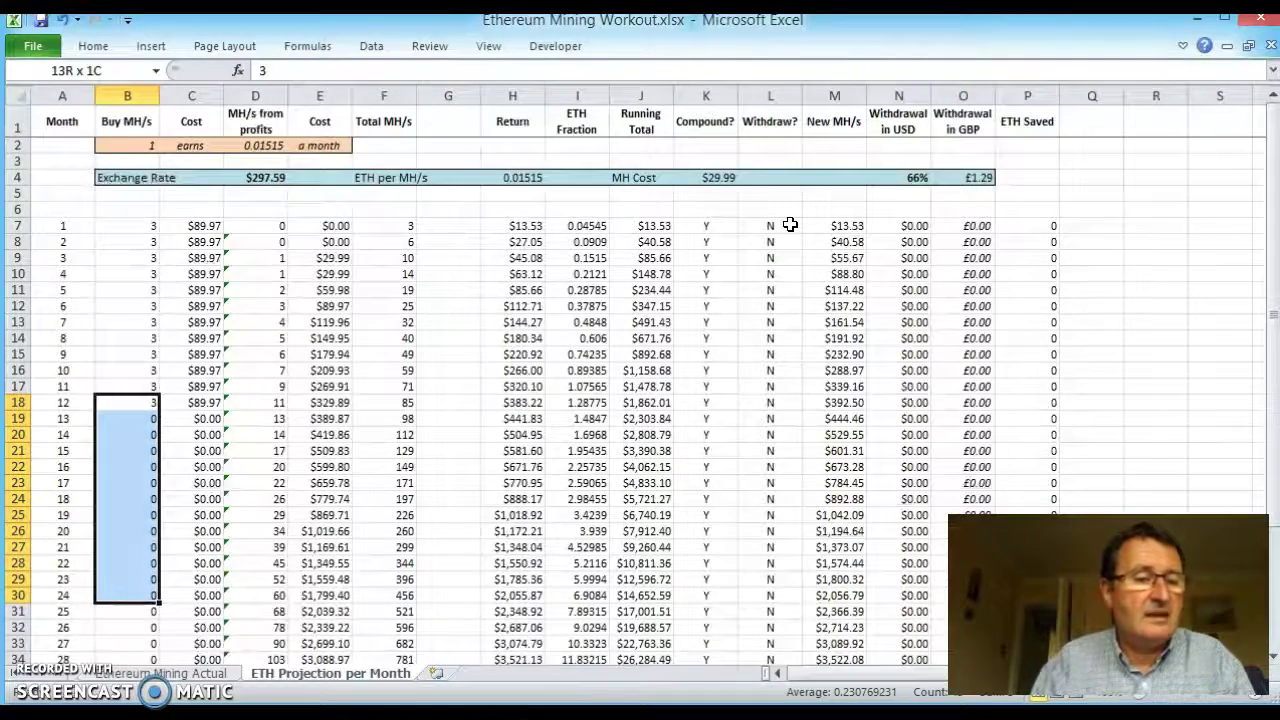
key(ctrl+d)
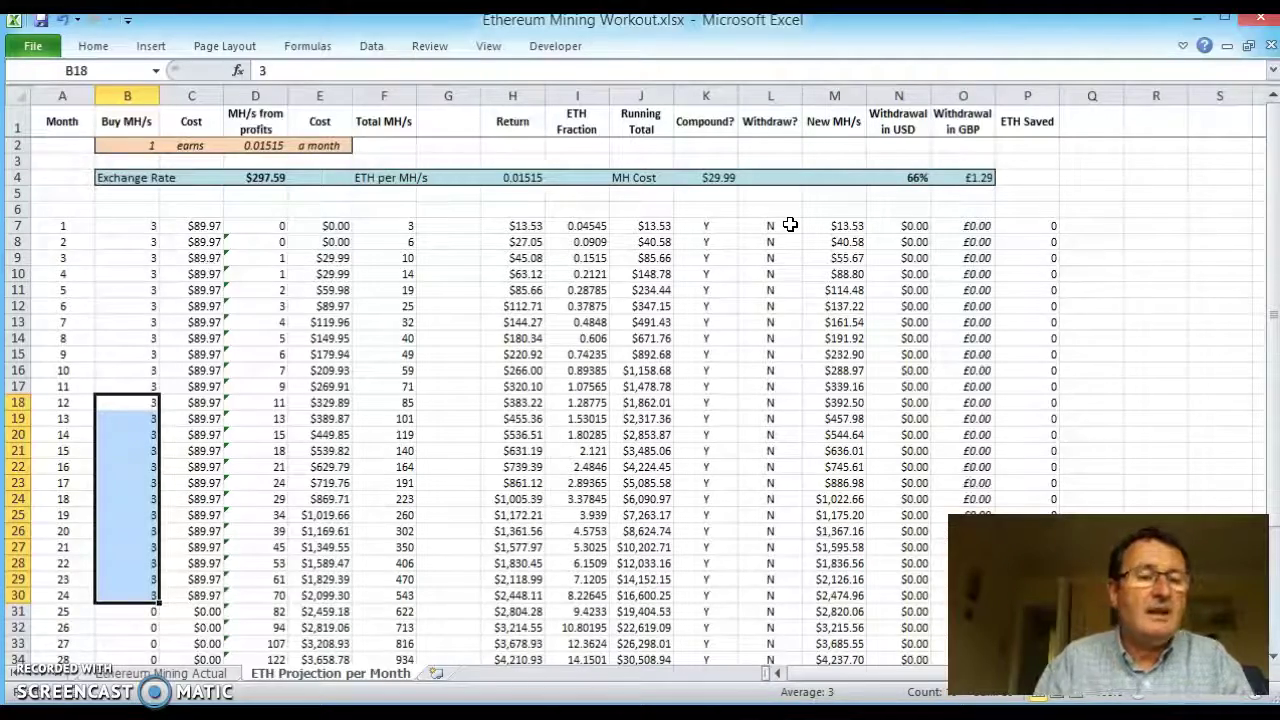
Extend the Buy MH/s value of 3 from month 24 down through month 36 (B30:B42).
key(Down)
key(Down)
key(Down)
key(Down)
key(Down)
key(Down)
key(Down)
key(Down)
key(Down)
key(Down)
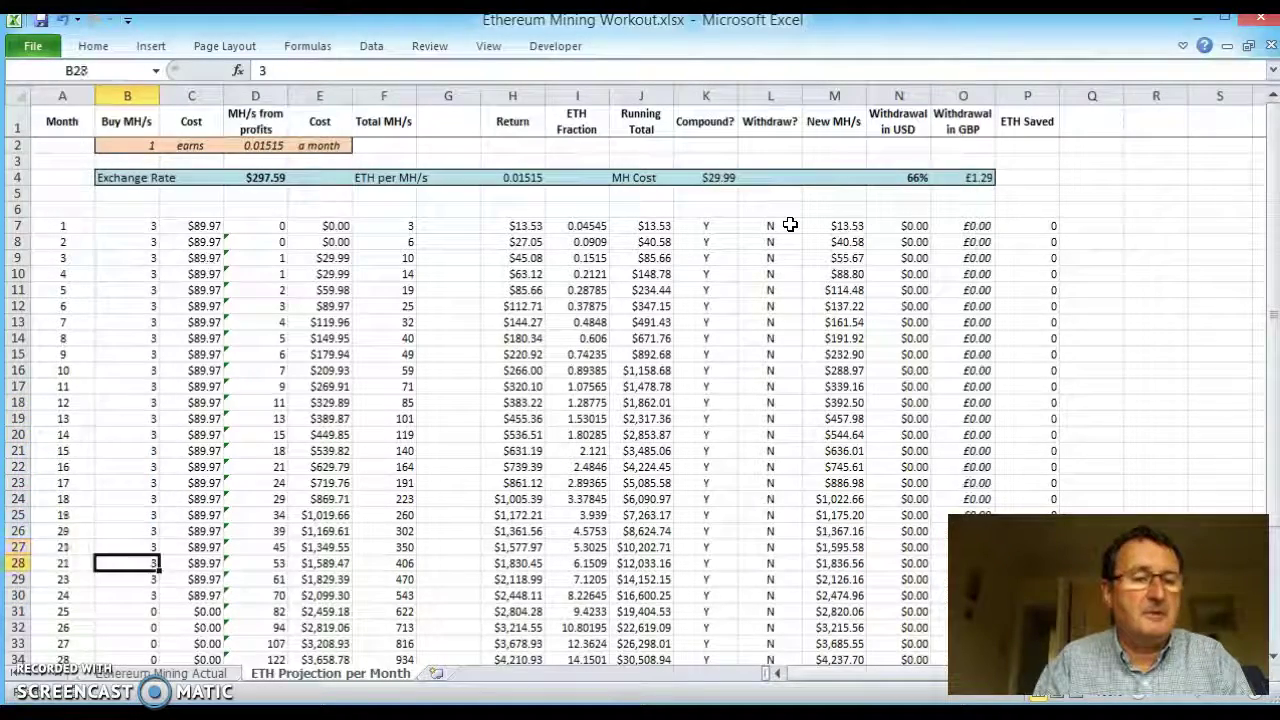
key(Down)
key(Down)
key(shift+Down)
key(shift+Down)
key(shift+Down)
key(shift+Down)
key(shift+Down)
key(shift+Down)
key(shift+Down)
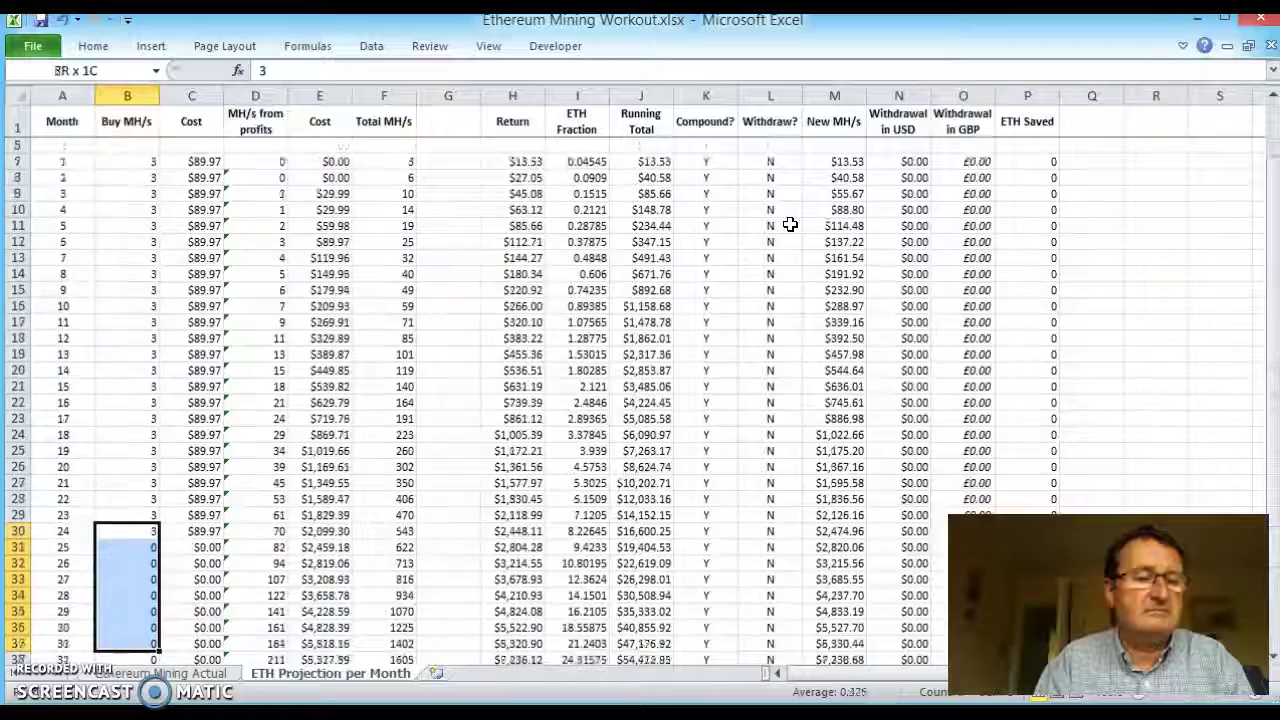
key(shift+Down)
key(shift+Down)
key(shift+Down)
key(shift+Down)
key(shift+Down)
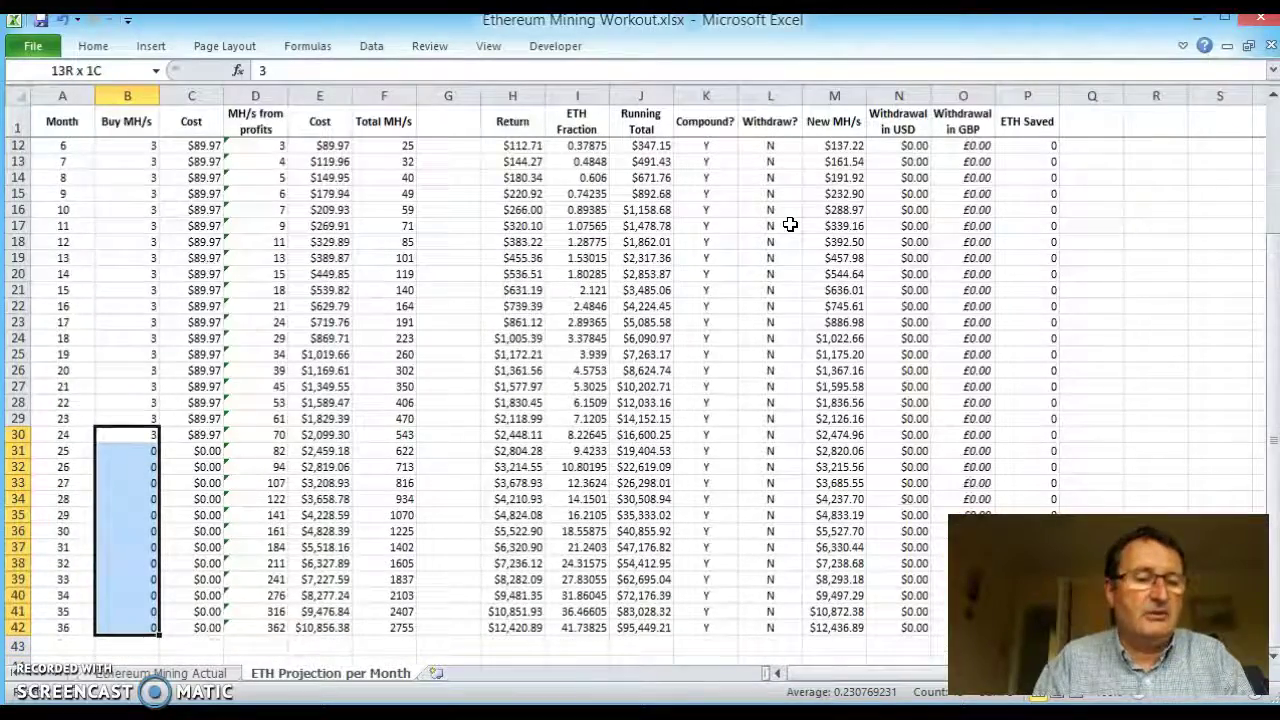
key(ctrl+d)
key(Up)
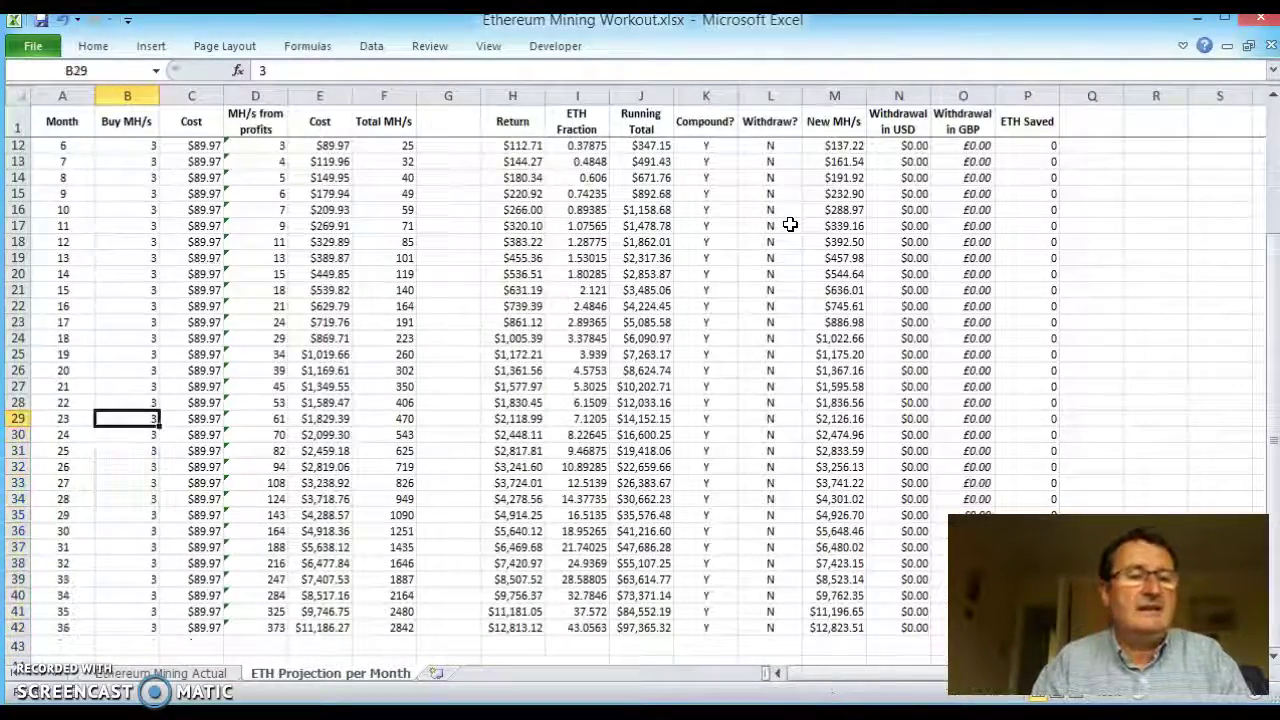
key(Up)
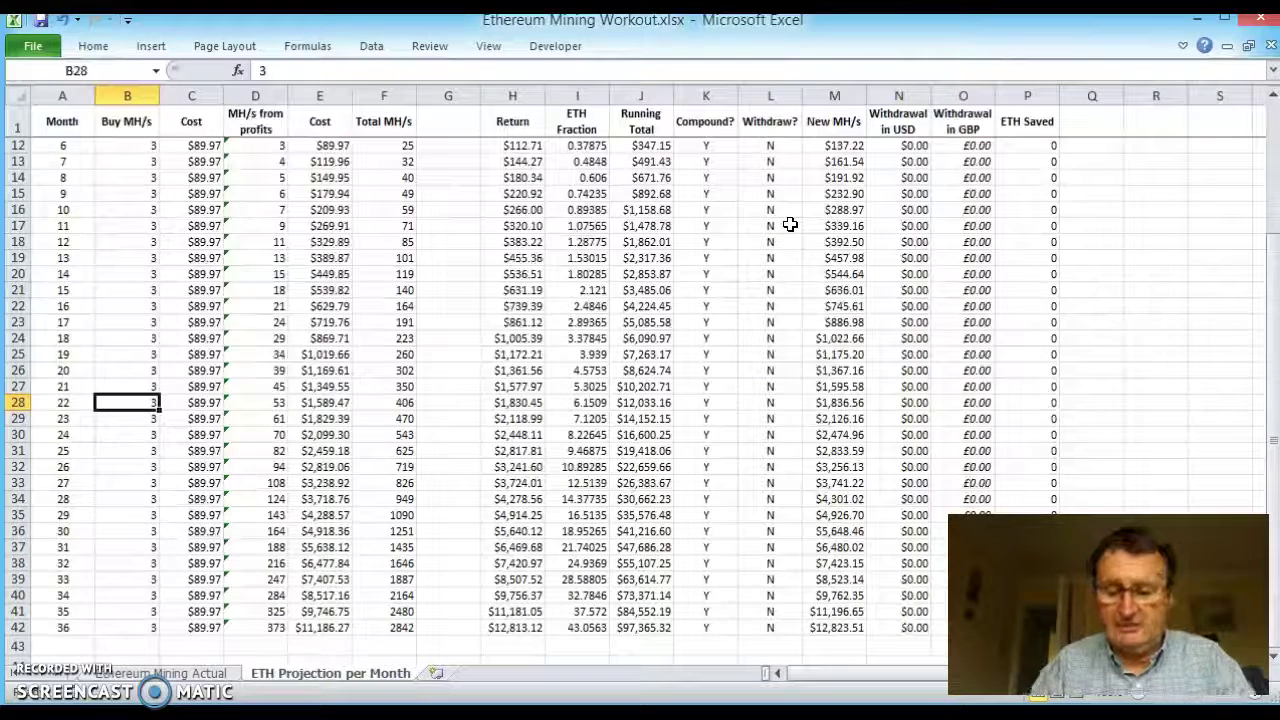
Move down from month 22 to month 25 and examine that month's purchase Cost in C31.
key(Up)
key(Up)
key(Down)
key(Down)
key(Down)
key(Down)
key(Down)
key(Up)
key(Down)
key(Right)
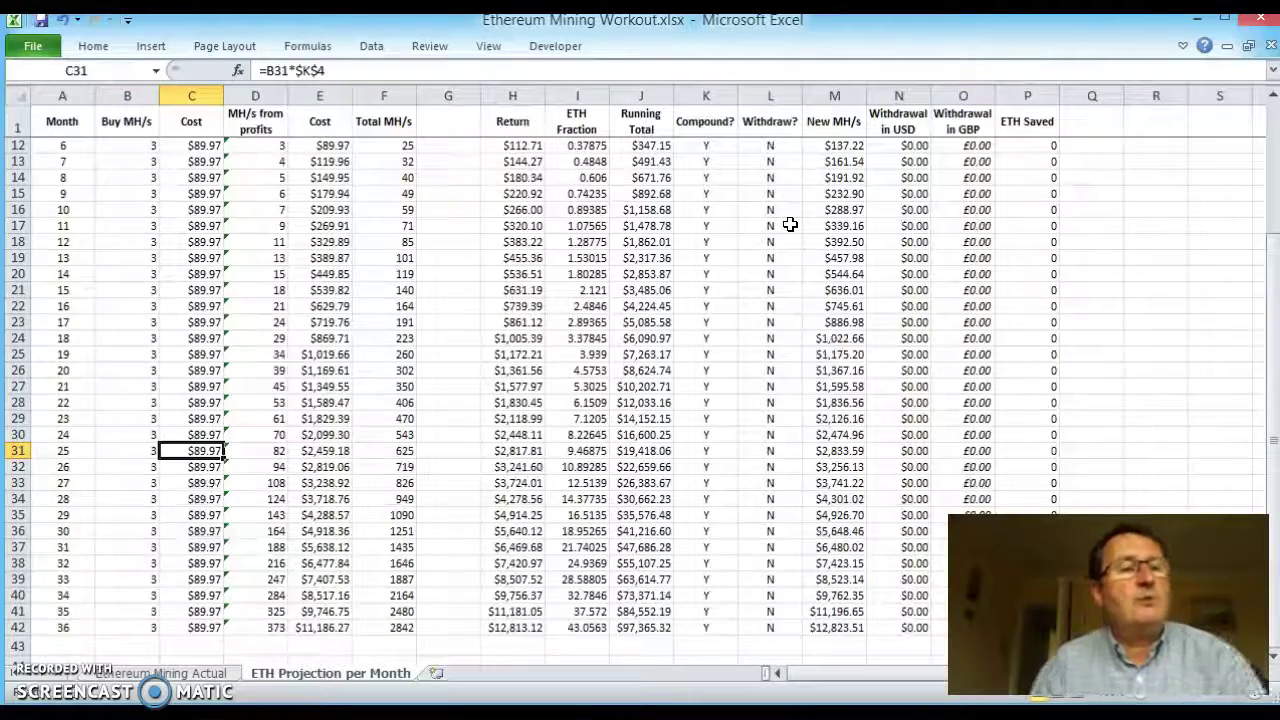
Trace the purchase Cost column from month 25 back up to month 1 in C7.
key(Up)
key(Up)
key(Up)
key(Up)
key(Up)
key(Up)
key(Up)
key(Up)
key(Up)
key(Up)
key(Up)
key(Up)
key(Up)
key(Up)
key(Up)
key(Up)
key(Up)
key(Up)
key(Up)
key(Up)
key(Up)
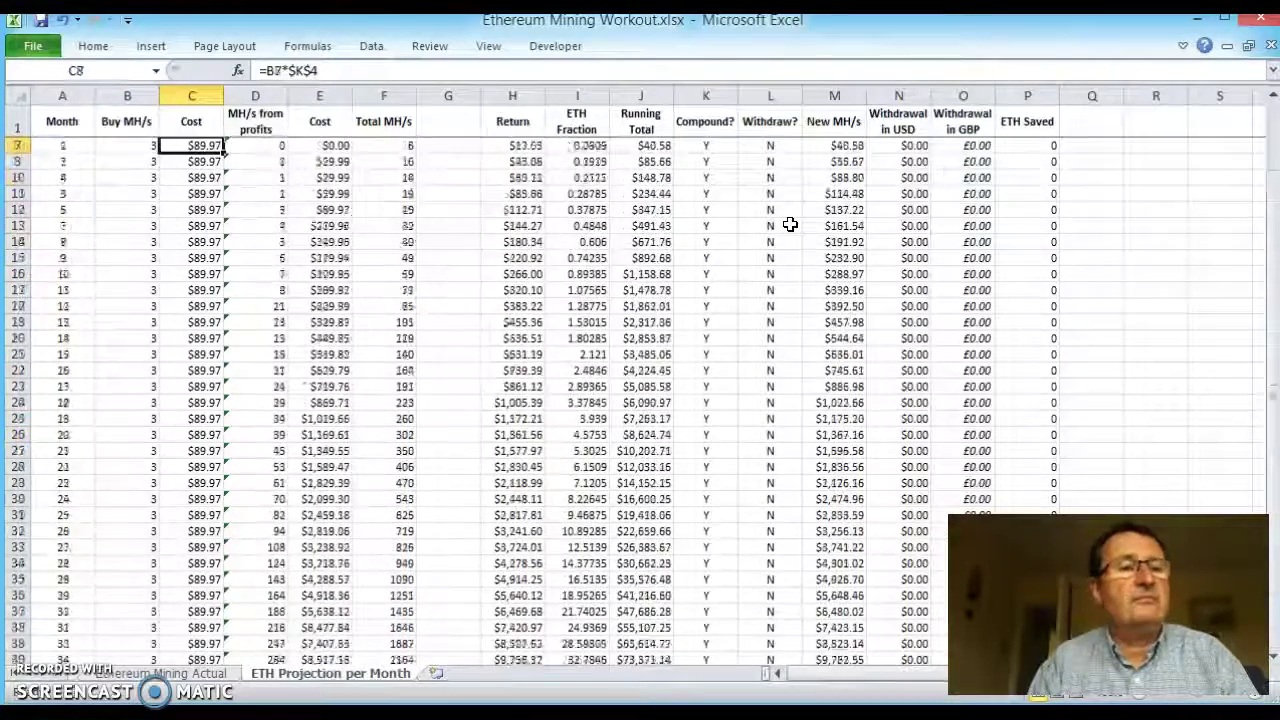
key(Down)
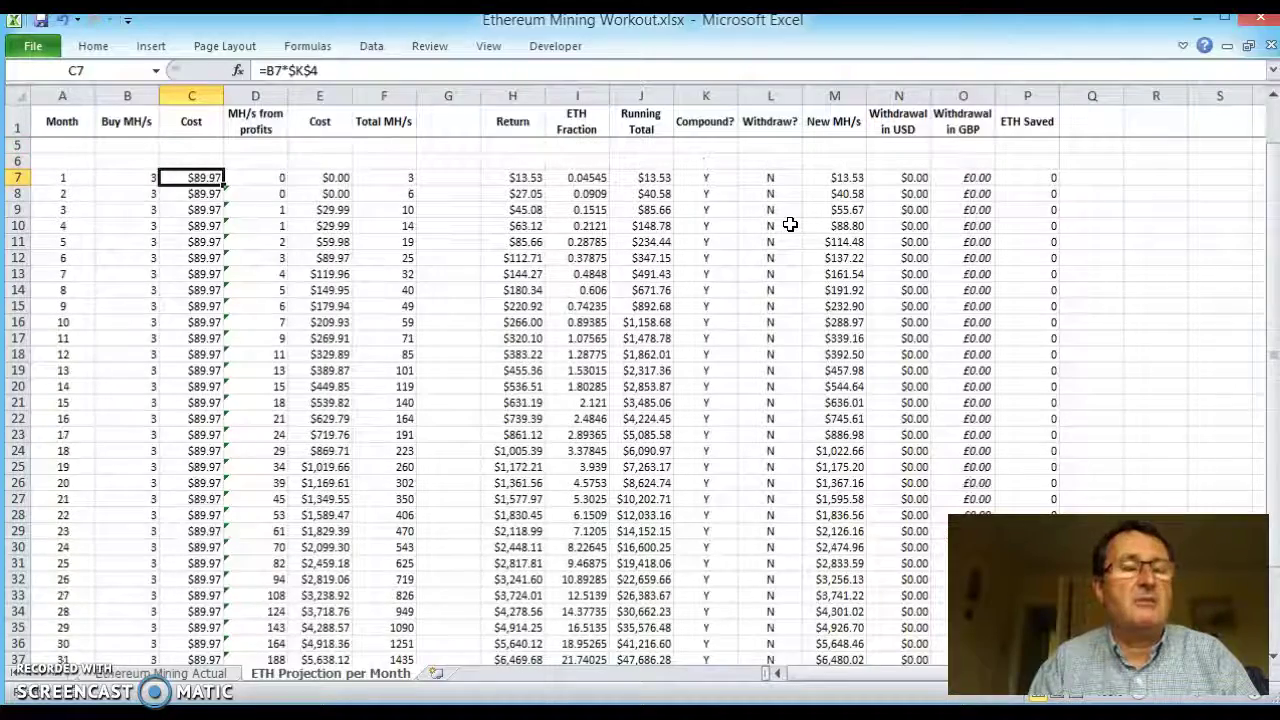
Follow the Cost column down to month 25 and examine that month's Total MH/s in F31 and Return in H31.
key(Down)
key(Down)
key(Down)
key(Down)
key(Down)
key(Down)
key(Down)
key(Down)
key(Down)
key(Down)
key(Down)
key(Down)
key(Down)
key(Down)
key(Down)
key(Down)
key(Down)
key(Down)
key(Down)
key(Down)
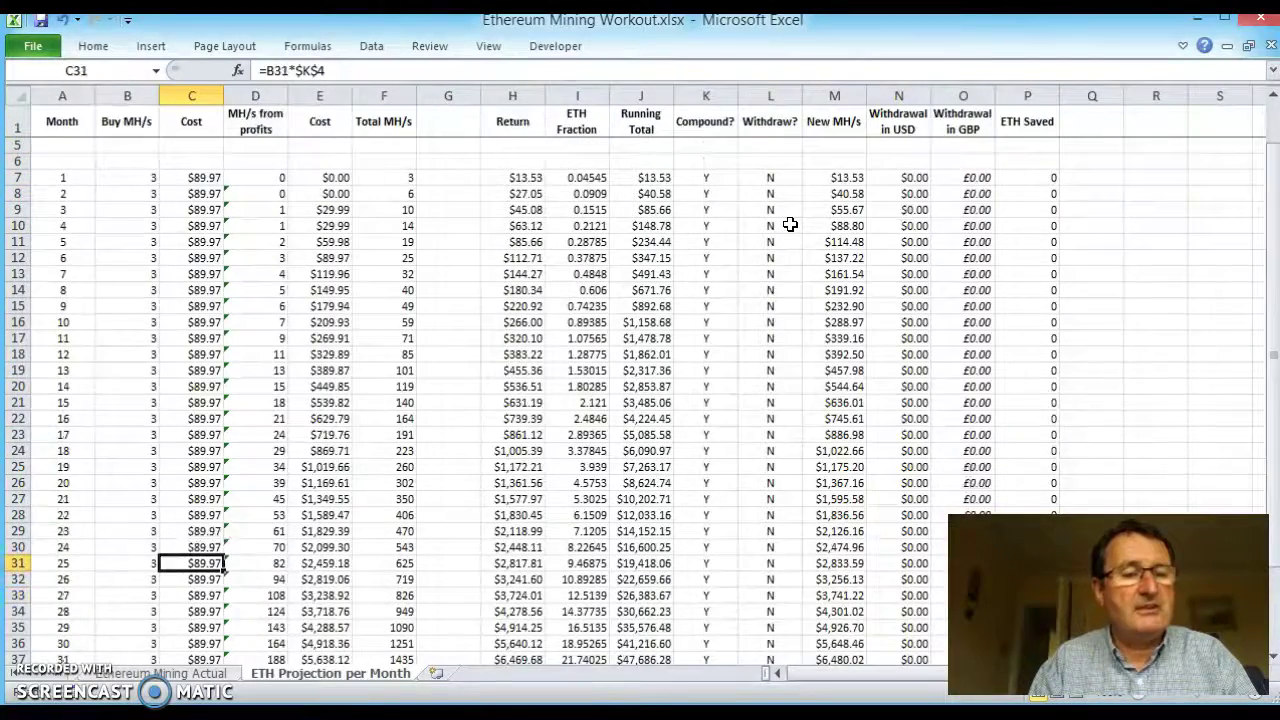
key(Right)
key(Right)
key(Right)
key(Right)
key(Left)
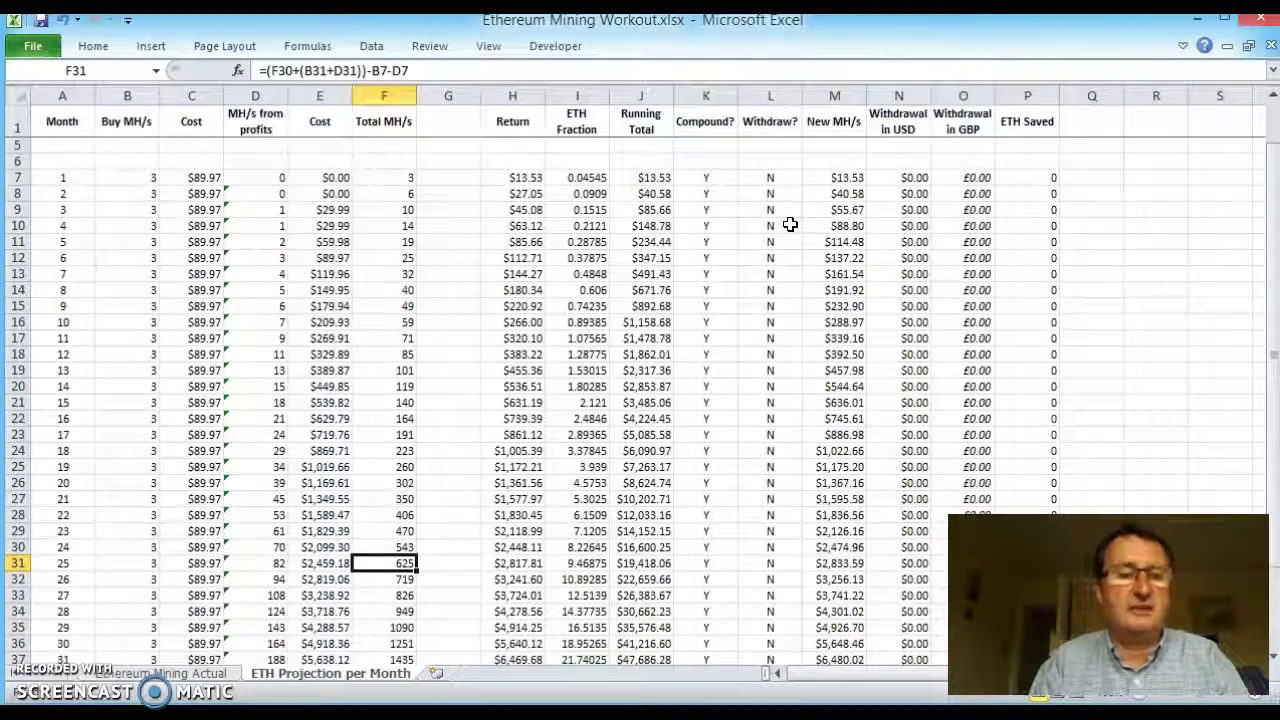
key(Right)
key(Right)
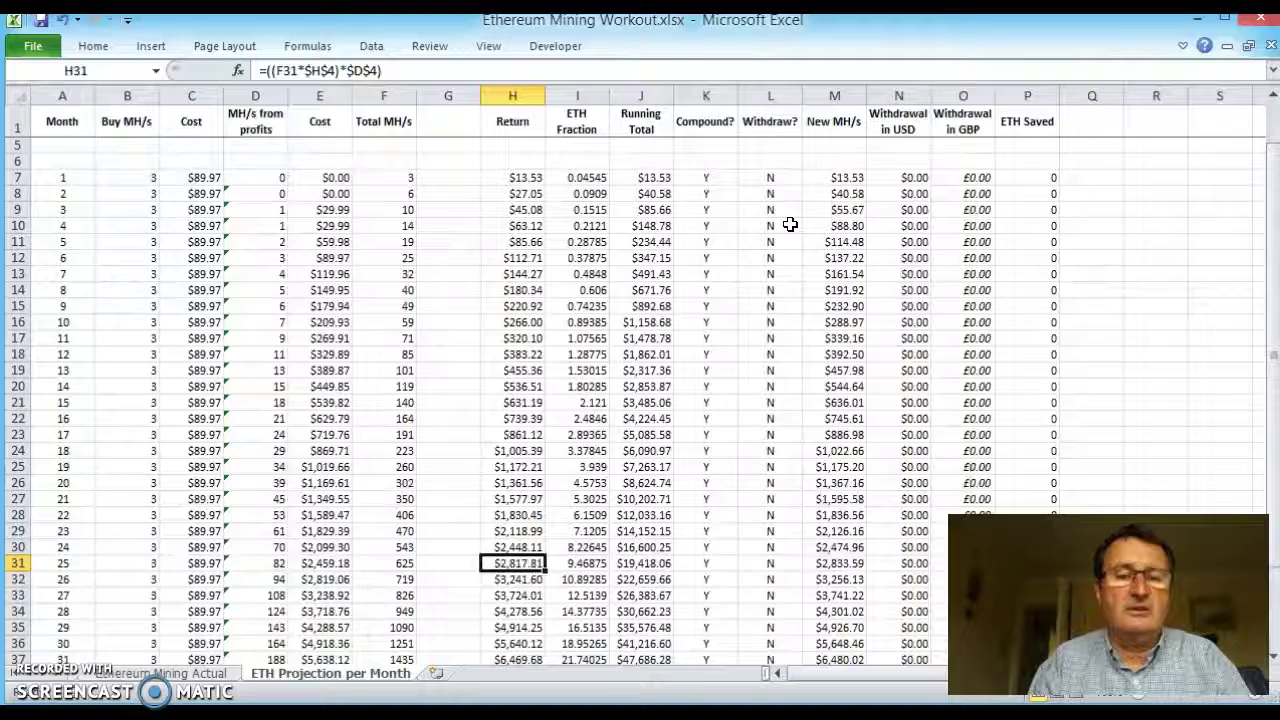
Set Withdraw? to Y for month 25 in L31.
key(Right)
key(Right)
key(Right)
key(Right)
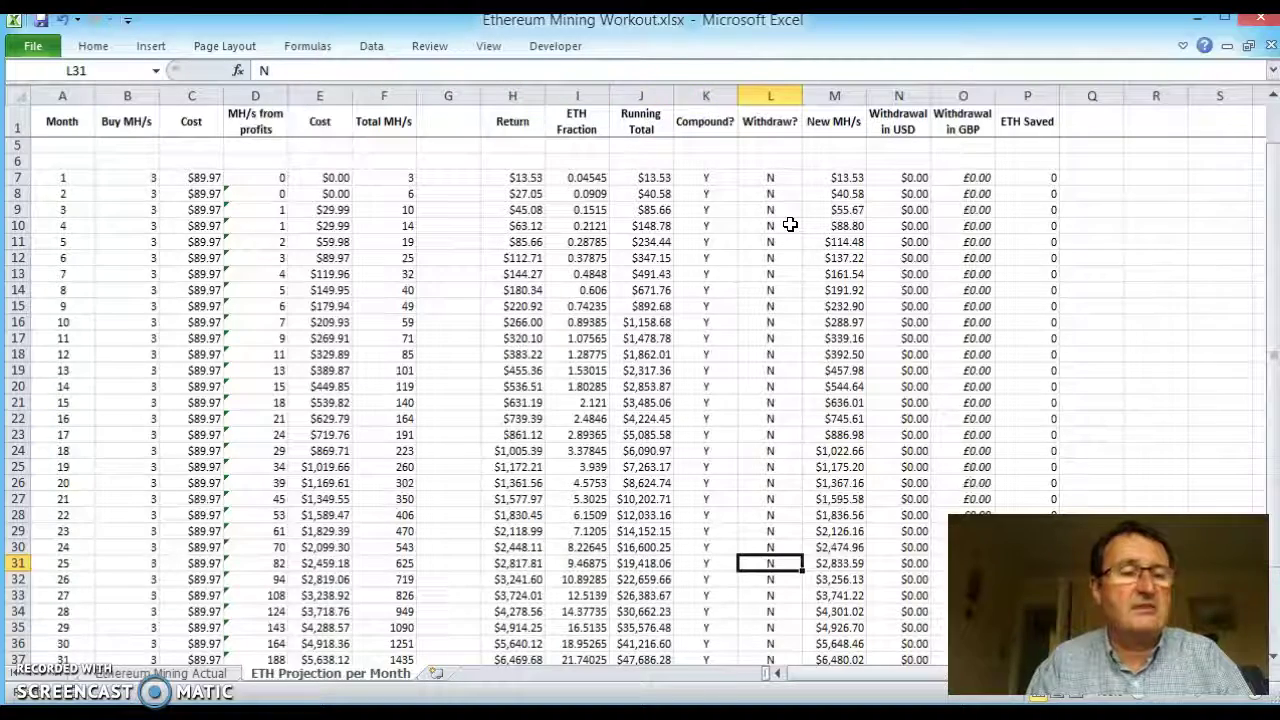
key(Up)
key(Up)
key(Up)
key(Up)
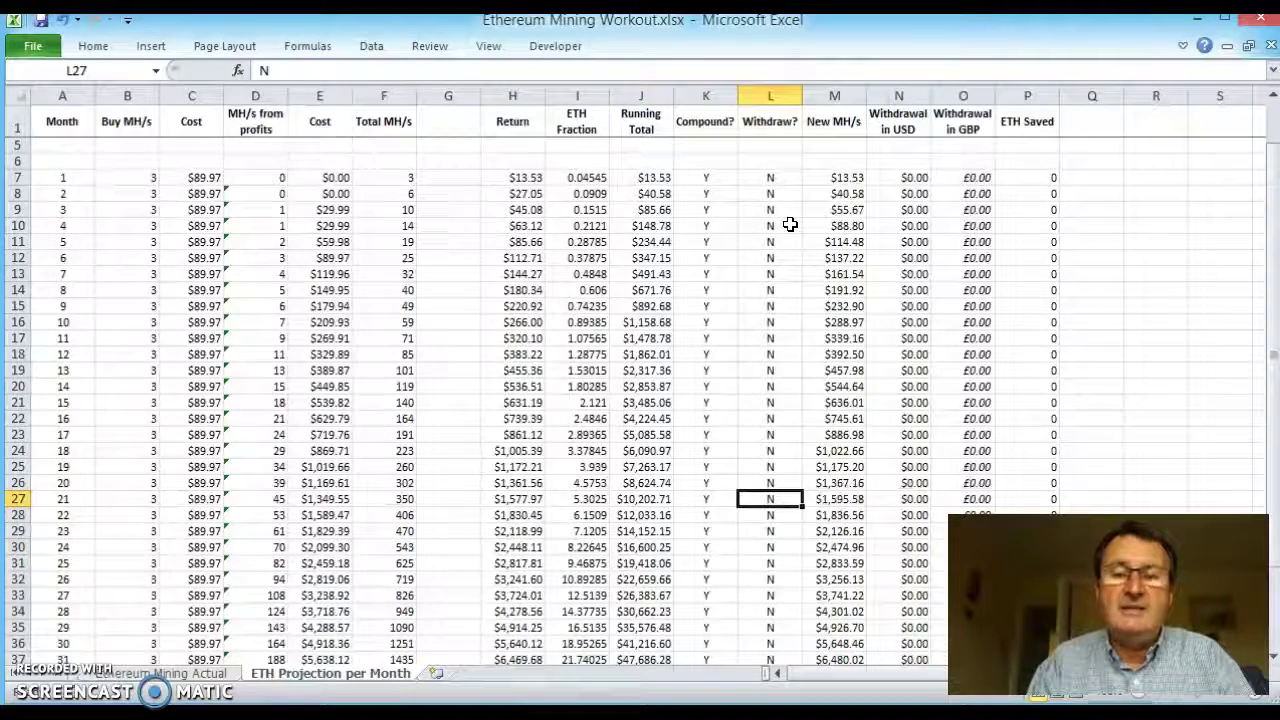
key(Up)
key(Down)
key(Down)
key(Down)
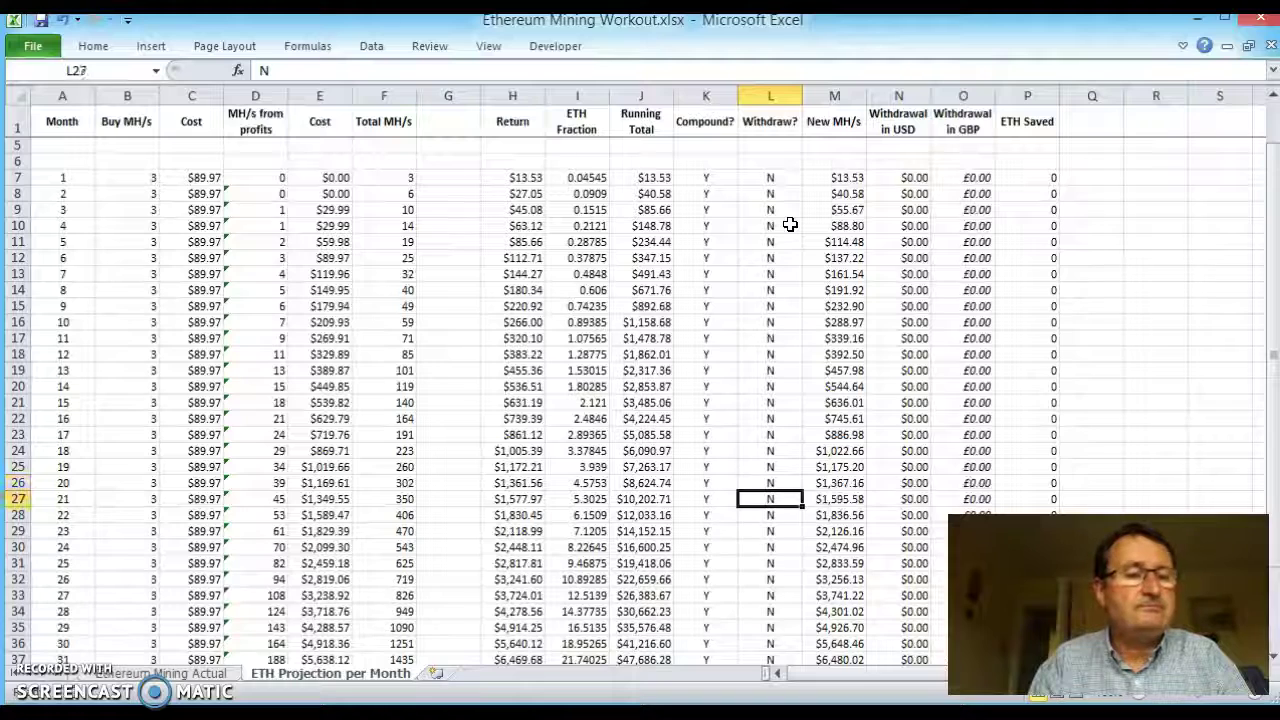
key(Down)
key(Down)
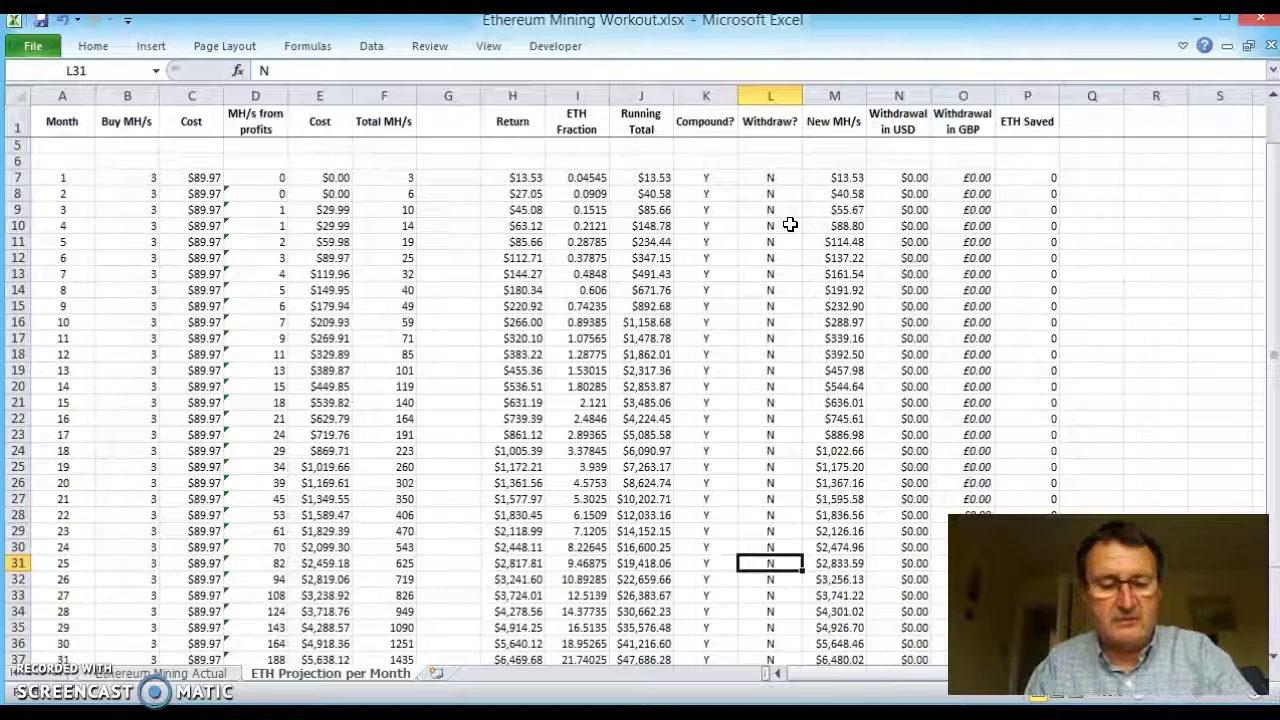
text(Y)
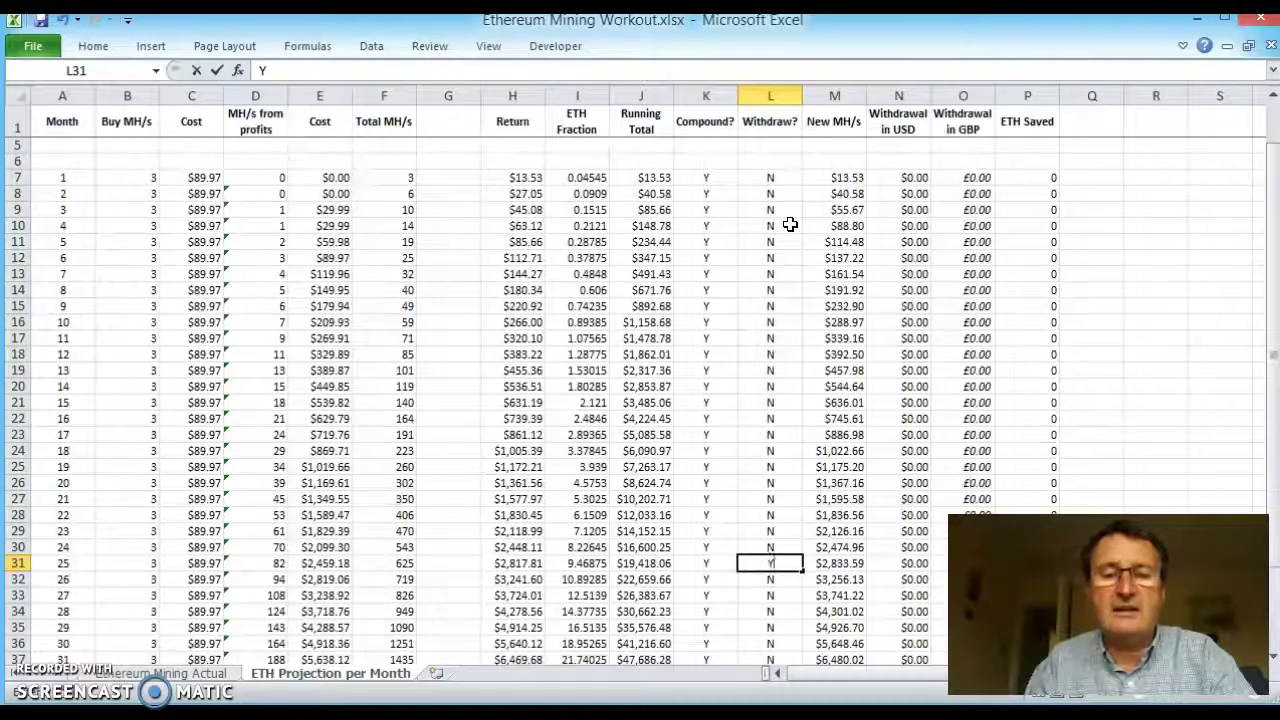
key(Right)
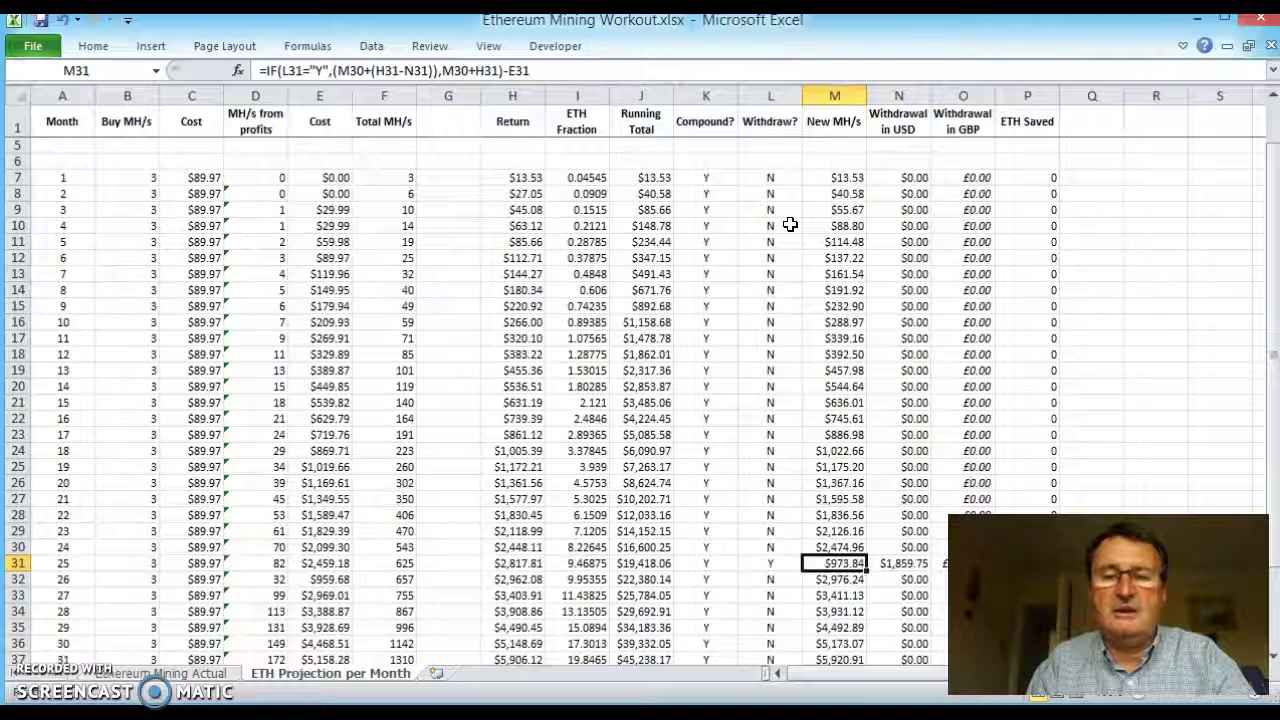
Examine month 25's withdrawal in USD, withdrawal in GBP and ETH Saved in N31:P31.
key(Right)
key(Right)
key(Left)
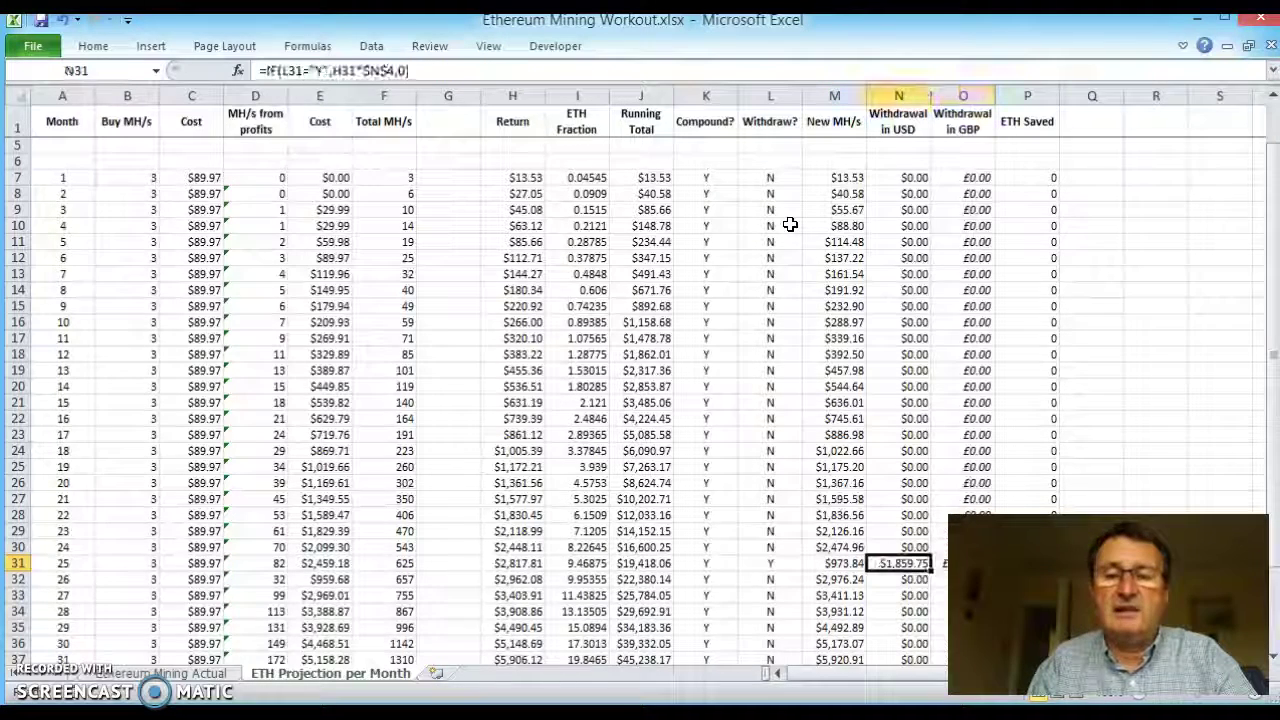
key(Right)
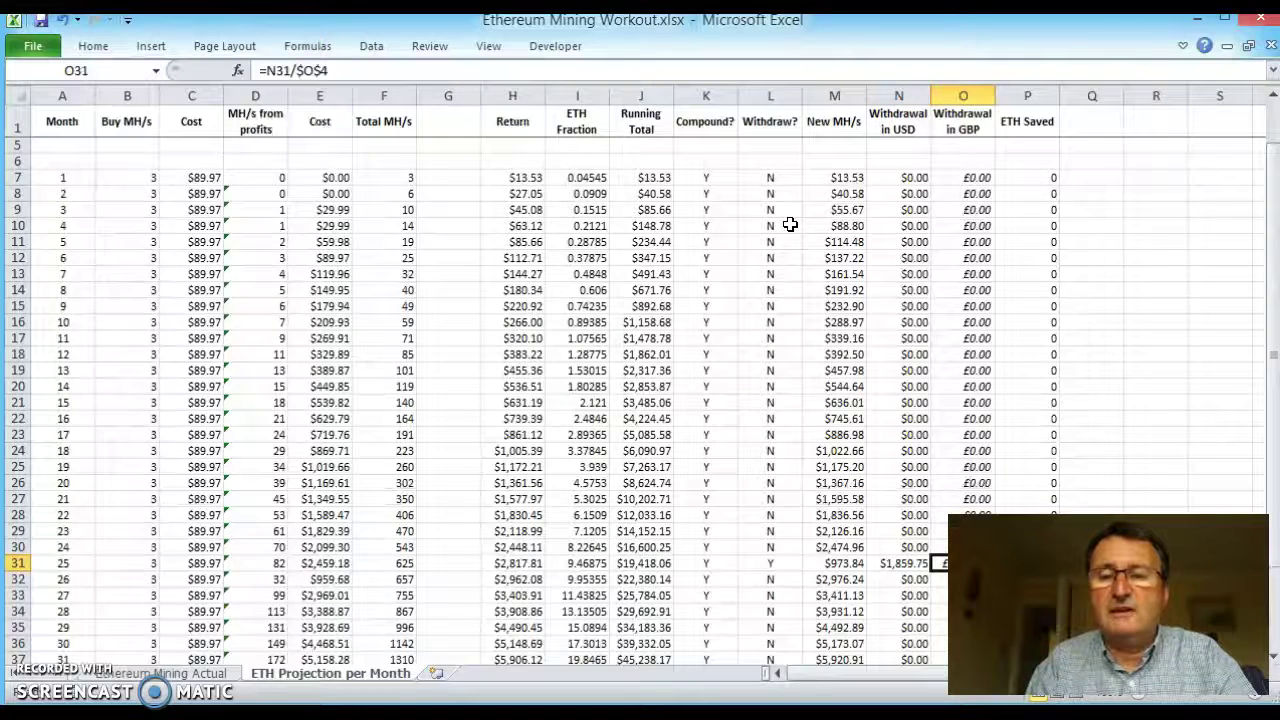
key(Right)
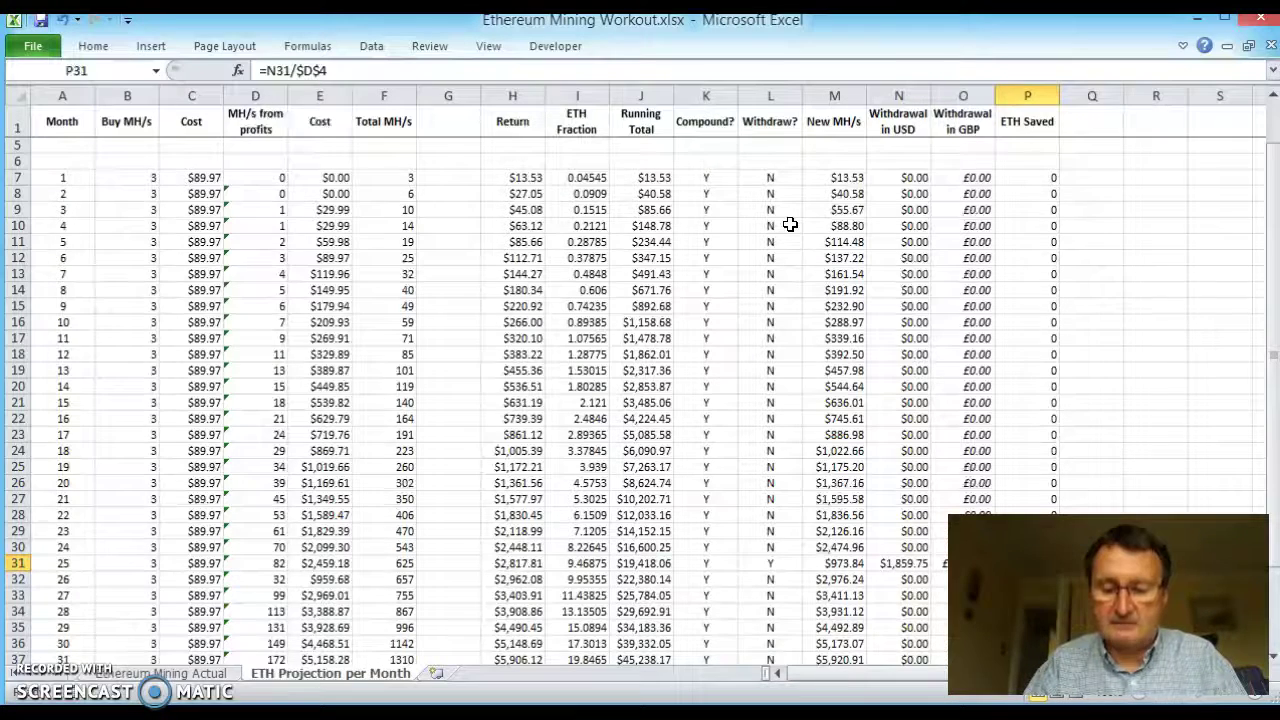
Fill the Withdraw? value Y from month 25 down through month 36 (L31:L42).
key(Left)
key(Left)
key(Left)
key(Left)
key(shift+Down)
key(shift+Down)
key(shift+Down)
key(shift+Down)
key(shift+Down)
key(shift+Down)
key(shift+Down)
key(shift+Down)
key(shift+Down)
key(shift+Down)
key(shift+Down)
key(ctrl+d)
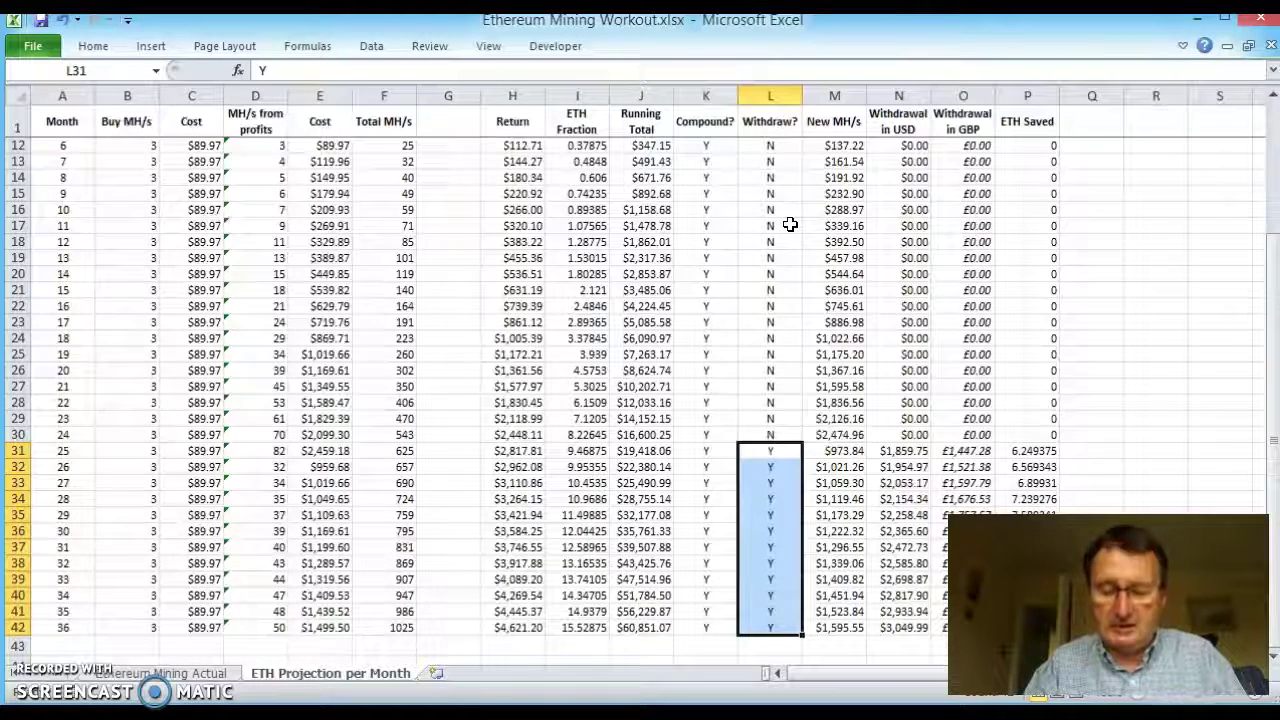
Extend the projection to month 44 by filling the month 36 row down across columns A to P (A42:P50).
key(Down)
key(Down)
key(Down)
key(Down)
key(Down)
key(Down)
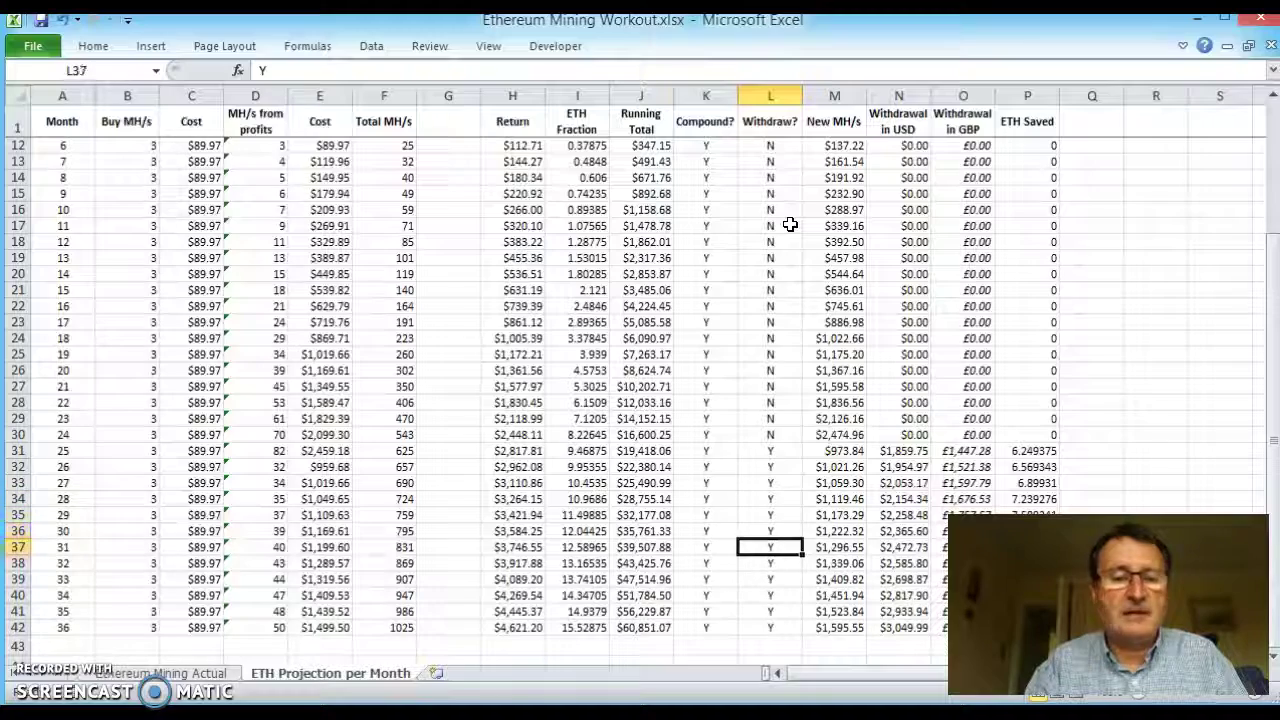
key(Left)
key(Left)
key(Left)
key(Left)
key(Left)
key(Left)
key(Left)
key(Left)
key(Left)
key(Left)
key(Left)
key(Down)
key(Down)
key(Down)
key(Down)
key(Down)
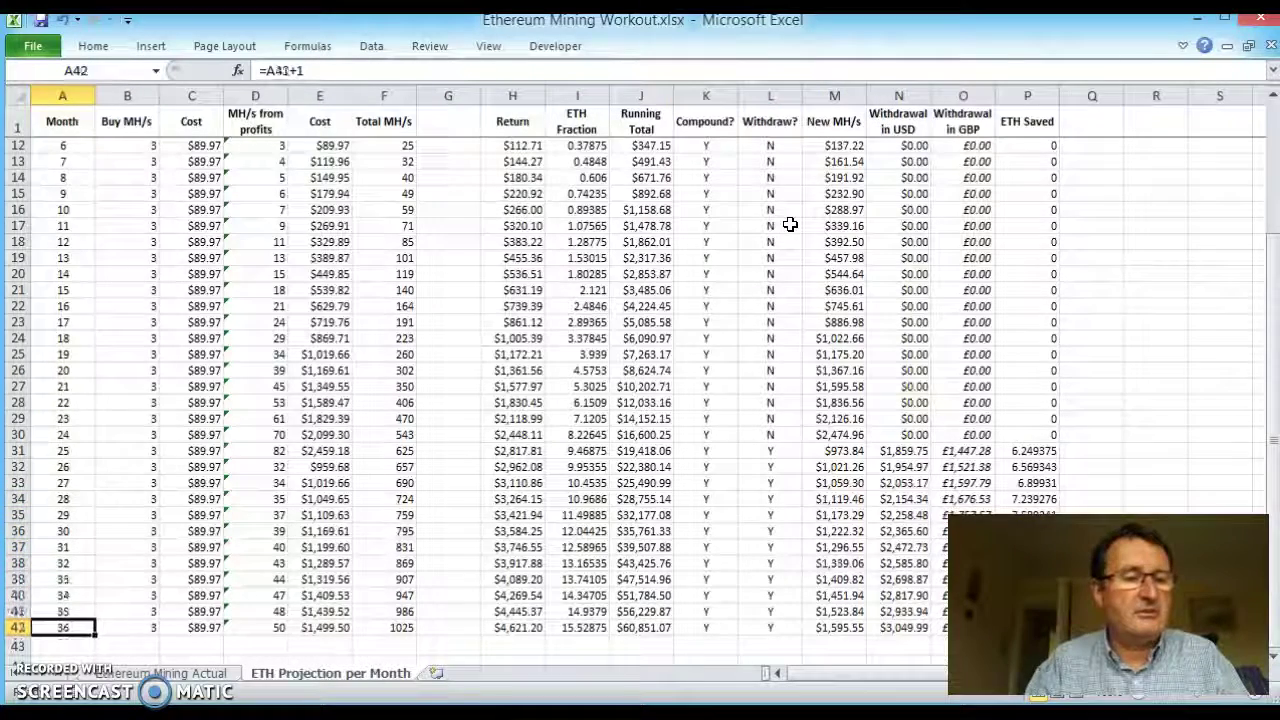
key(shift+Right)
key(shift+Right)
key(shift+Right)
key(shift+Right)
key(shift+Right)
key(shift+Right)
key(shift+Right)
key(shift+Right)
key(shift+Right)
key(shift+Right)
key(shift+Right)
key(shift+Right)
key(shift+Right)
key(shift+Right)
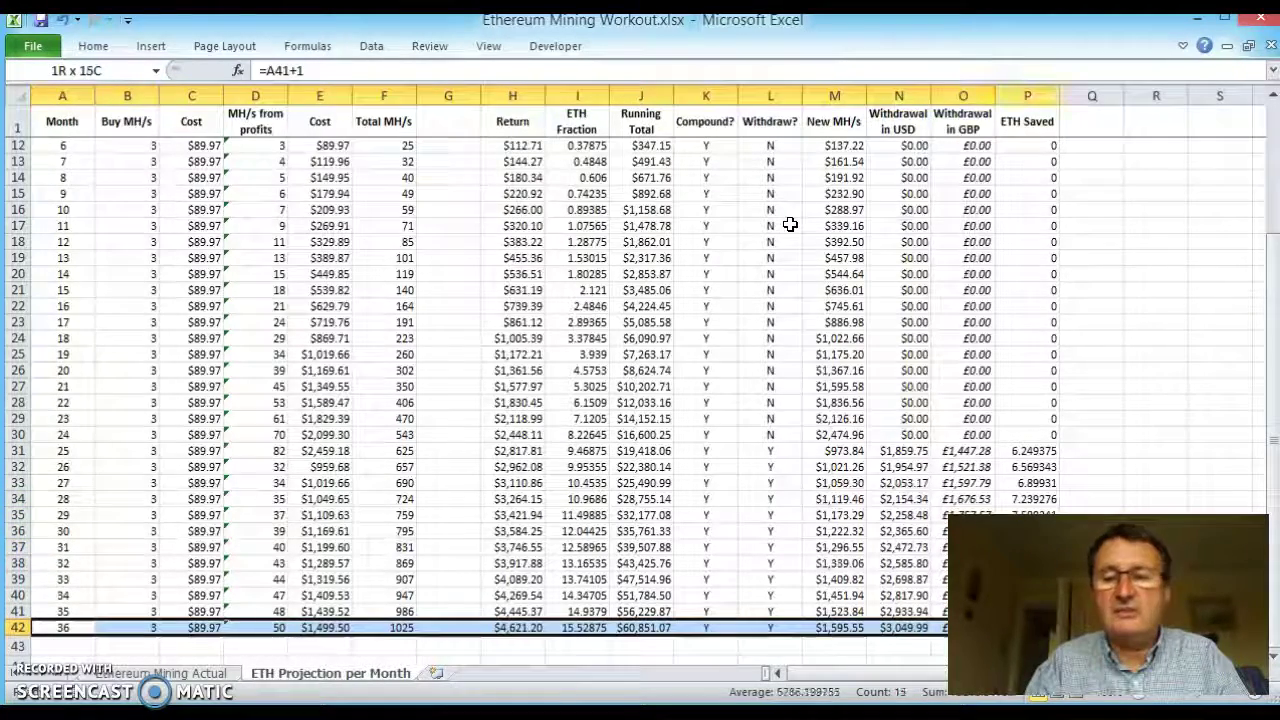
key(shift+Right)
key(shift+Down)
key(shift+Down)
key(shift+Down)
key(shift+Down)
key(shift+Down)
key(shift+Down)
key(shift+Down)
key(shift+Down)
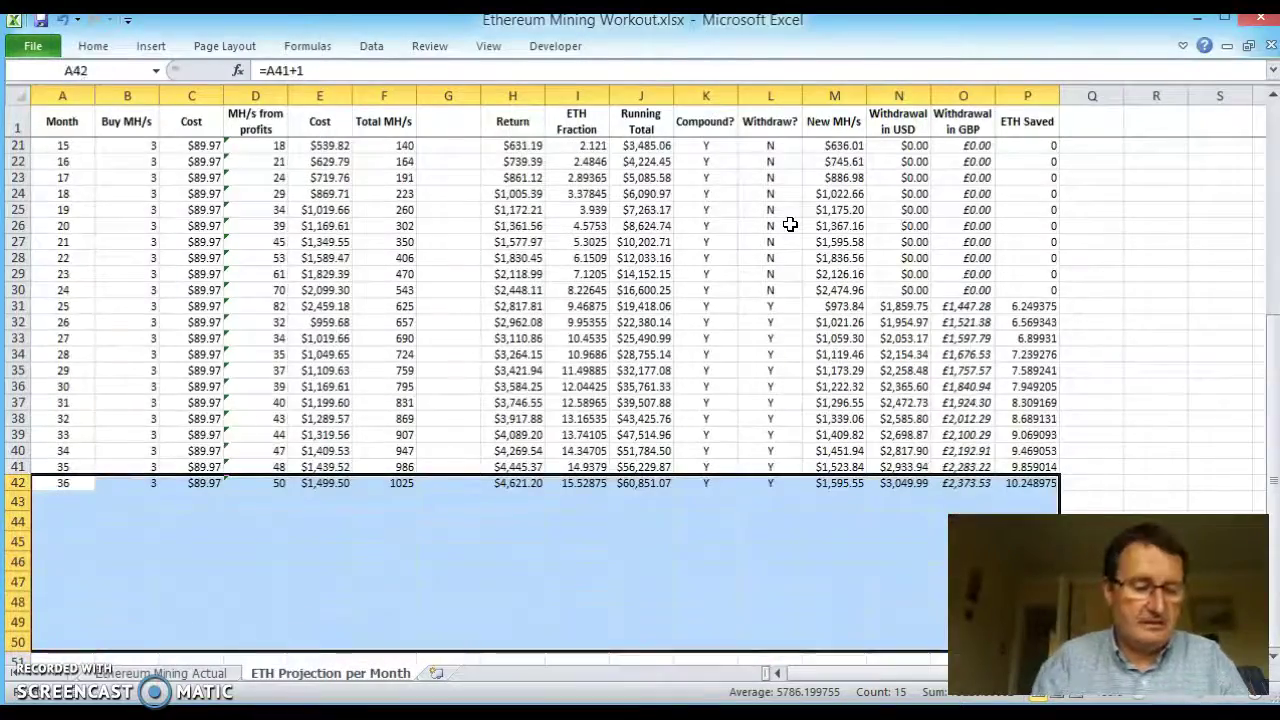
key(ctrl+d)
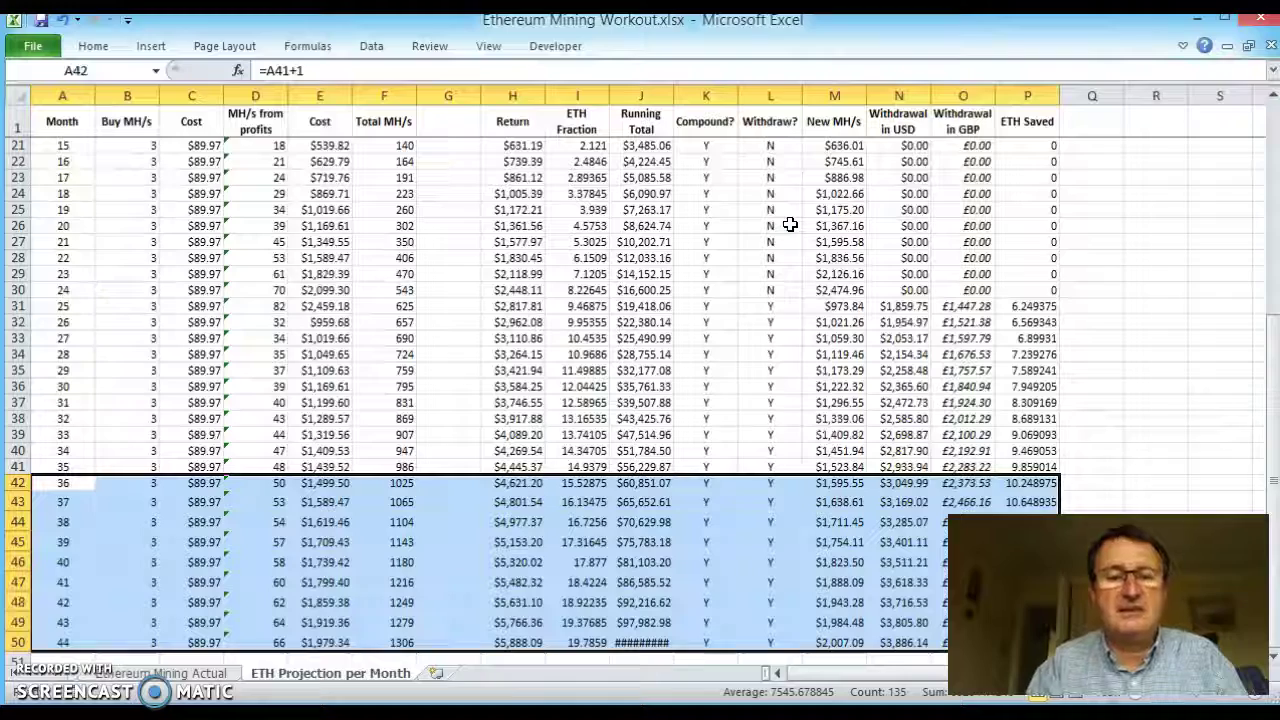
Save the Ethereum mining workbook with the extended projection.
key(Up)
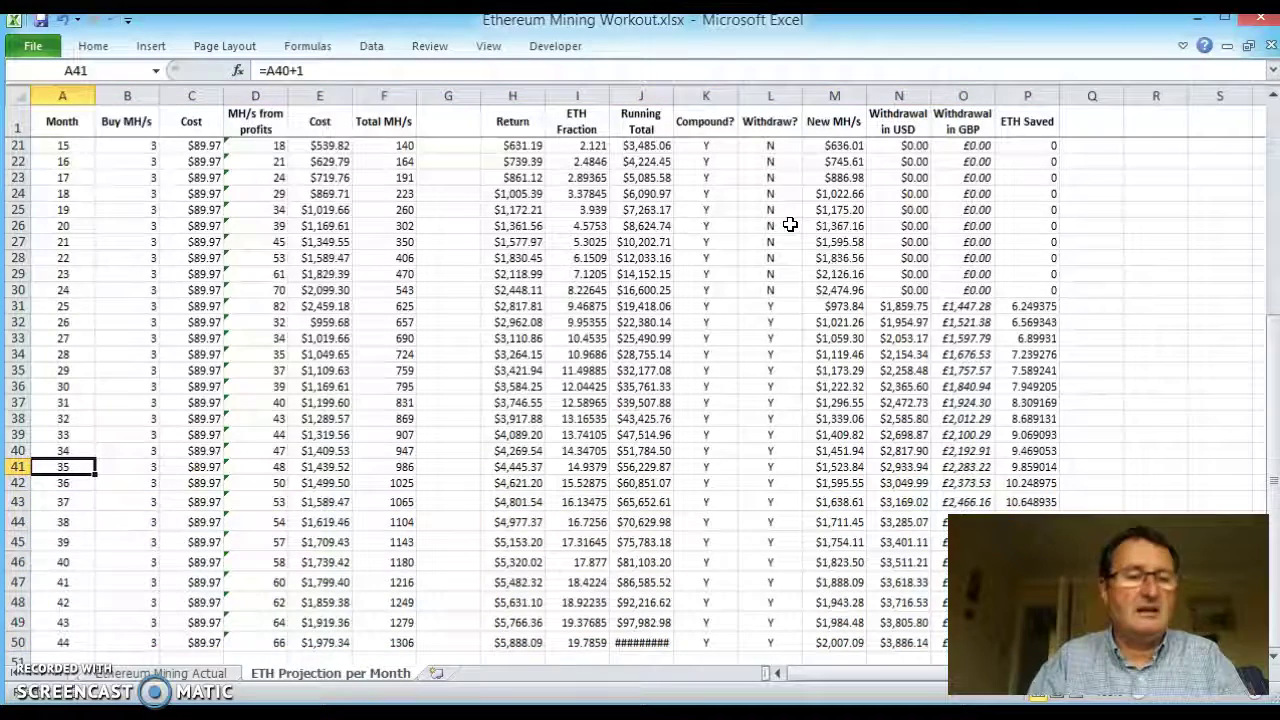
key(ctrl+s)
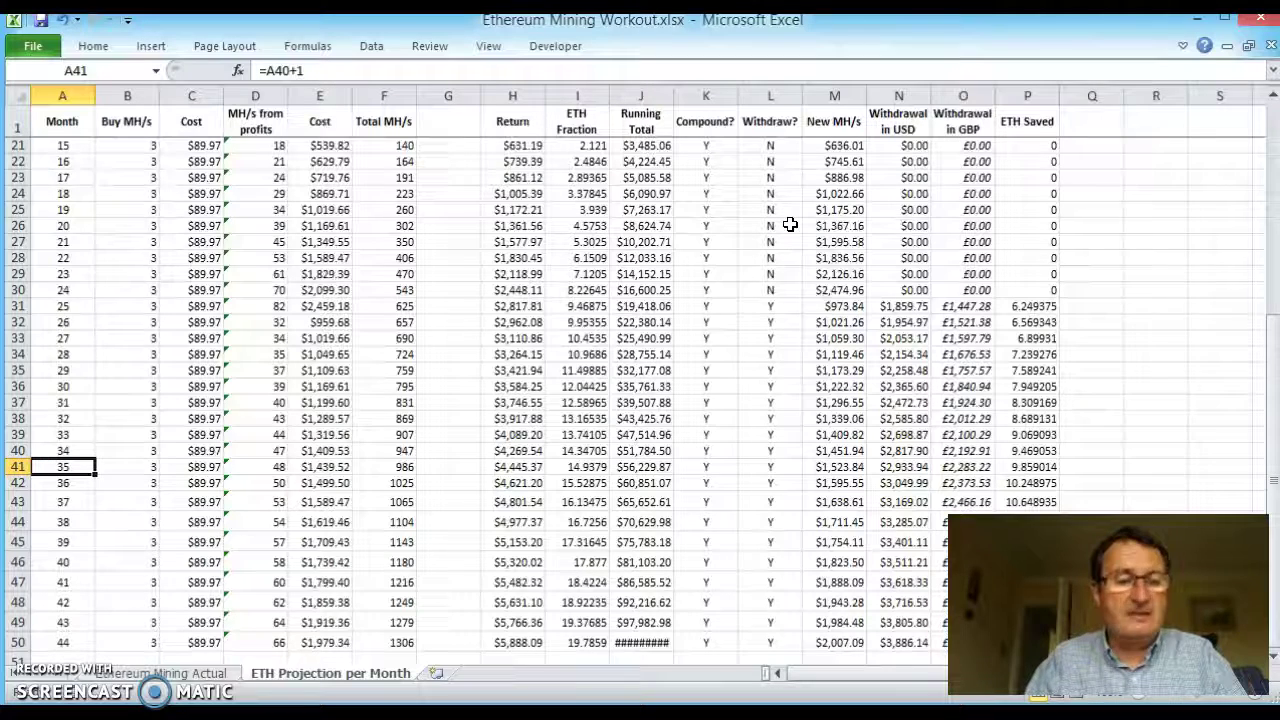
key(Up)
key(Up)
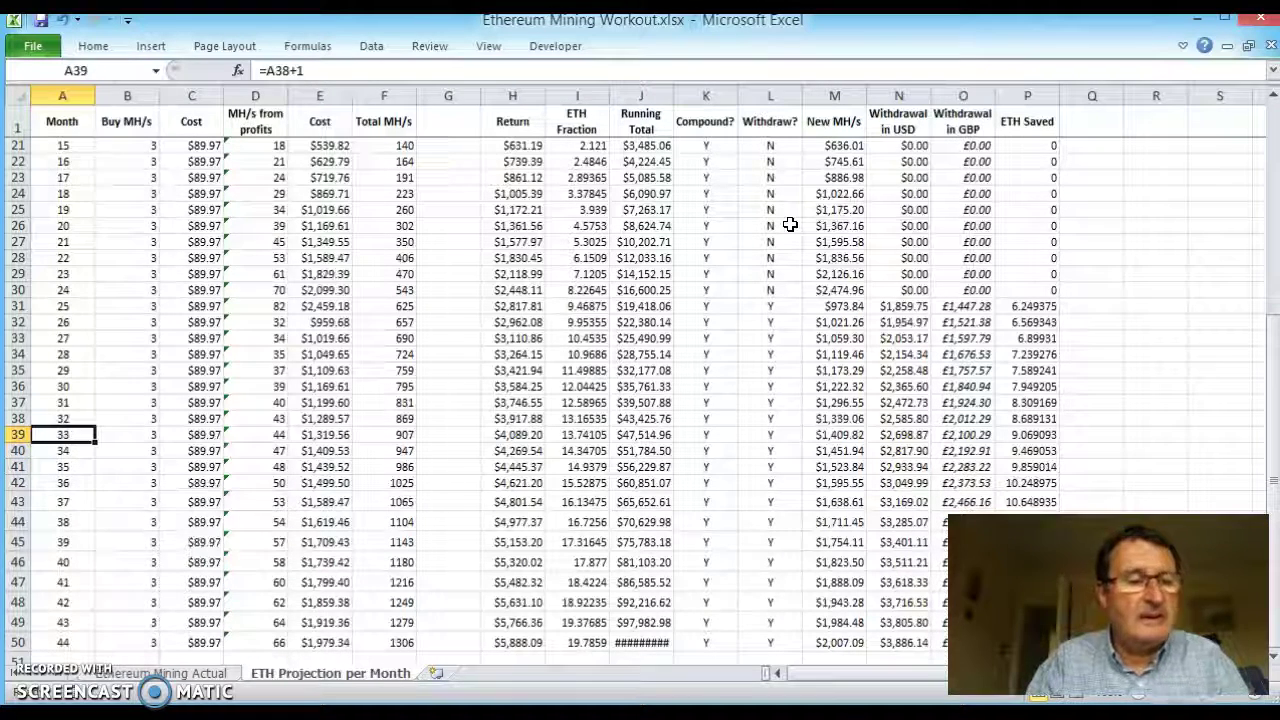
Go back up through the projected months to month 1 at the start of the projection (A7).
key(Up)
key(Up)
key(Up)
key(Up)
key(Up)
key(Up)
key(Up)
key(Up)
key(Up)
key(Up)
key(Up)
key(Up)
key(Up)
key(Up)
key(Up)
key(Up)
key(Up)
key(Up)
key(Up)
key(Up)
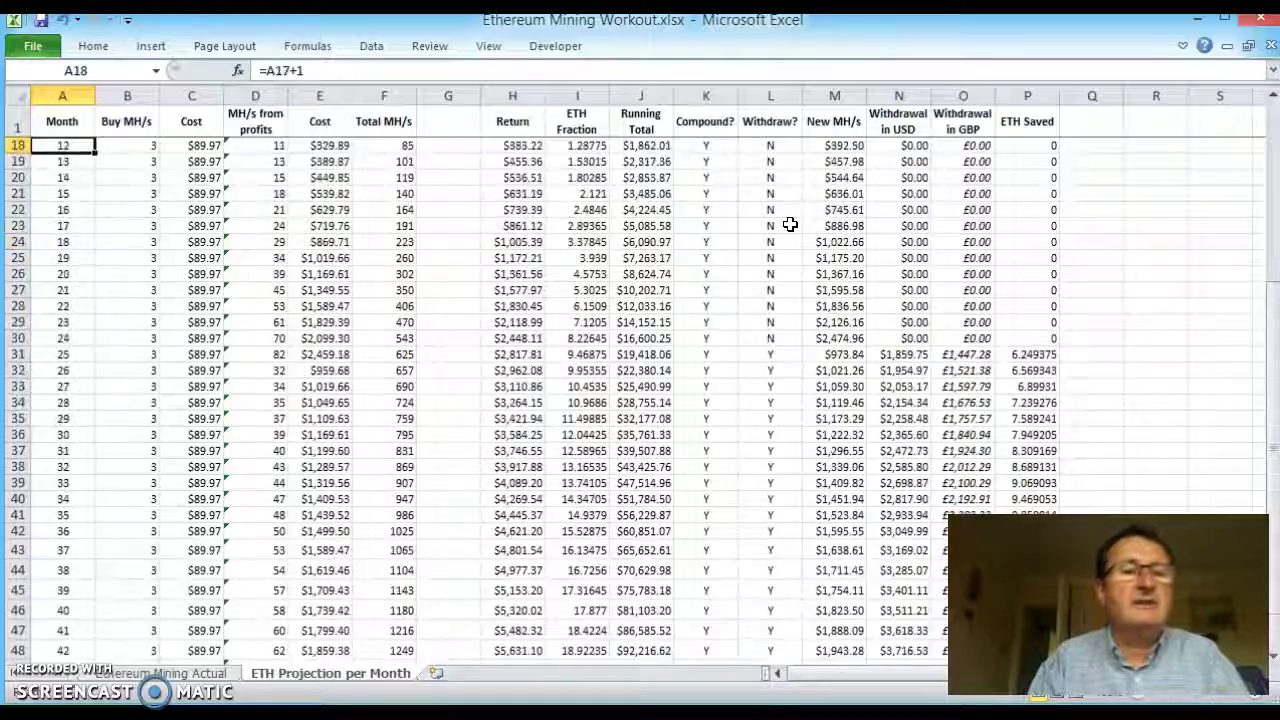
key(Up)
key(Up)
key(Up)
key(Up)
key(Up)
key(Up)
key(Up)
key(Up)
key(Up)
key(Up)
key(Up)
key(Up)
key(Up)
key(Up)
key(Up)
key(Up)
key(Up)
key(Down)
key(Down)
key(Down)
key(Down)
key(Down)
key(Down)
key(Up)
key(Up)
key(Down)
key(Down)
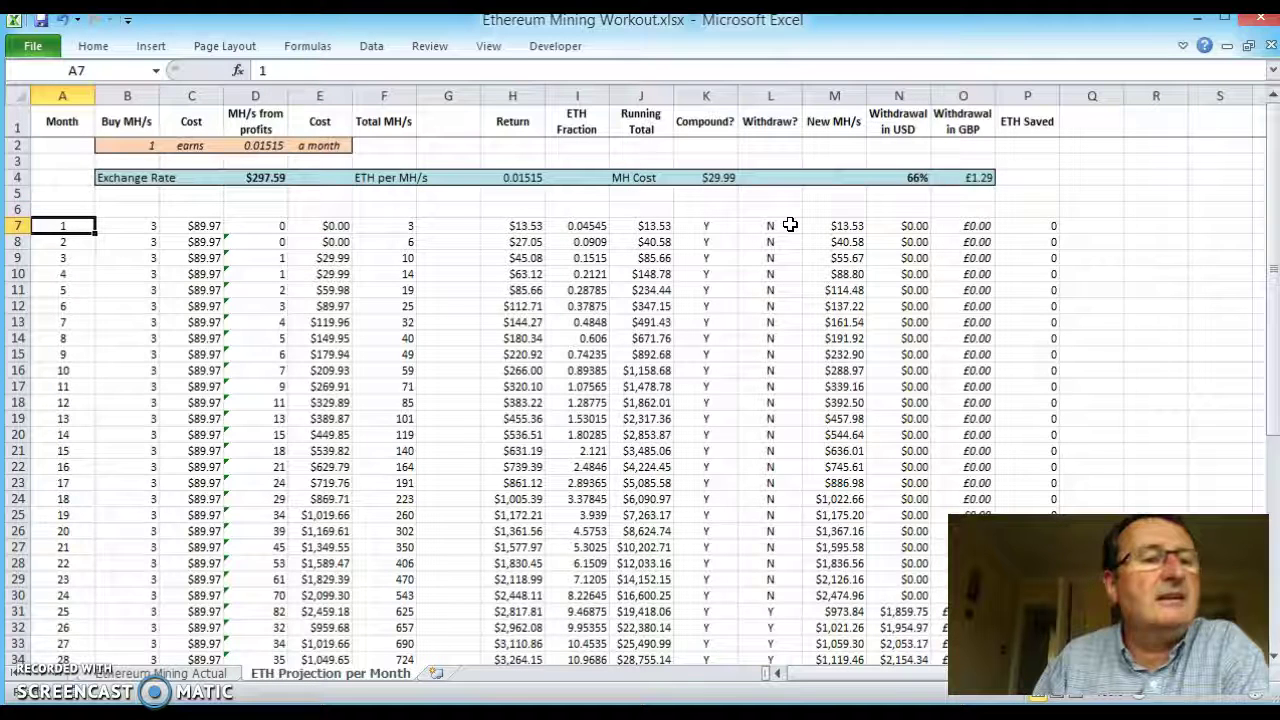
Examine month 1's Buy MH/s, Cost, MH/s from profits and profit-funded Cost in B7:E7, including the month 2 profits formula in D8.
key(Right)
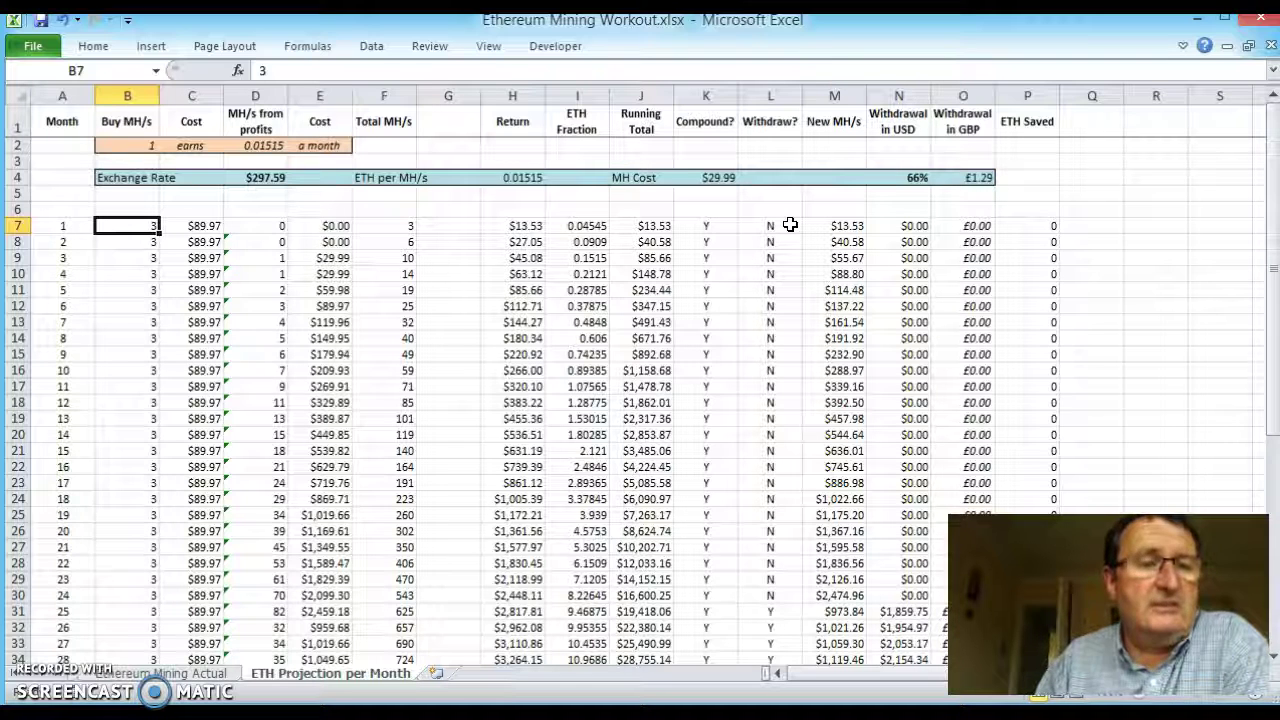
key(Right)
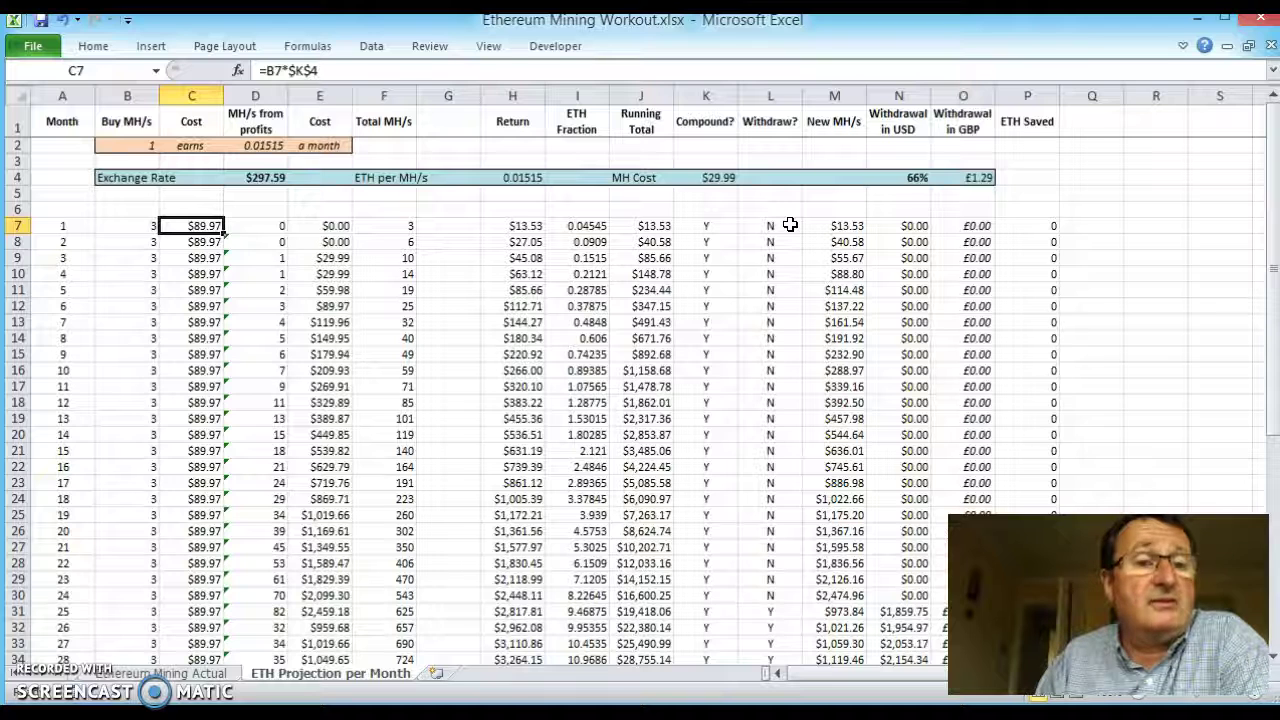
key(Right)
key(Down)
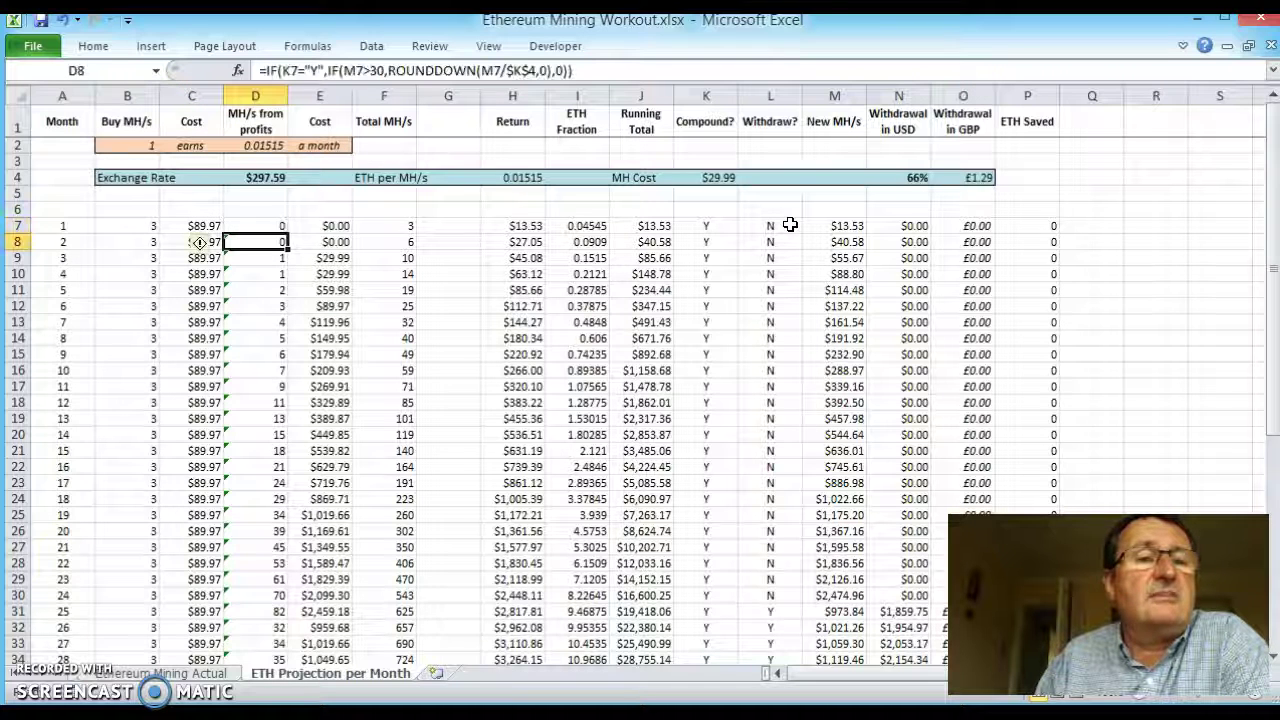
key(Down)
key(Up)
key(Up)
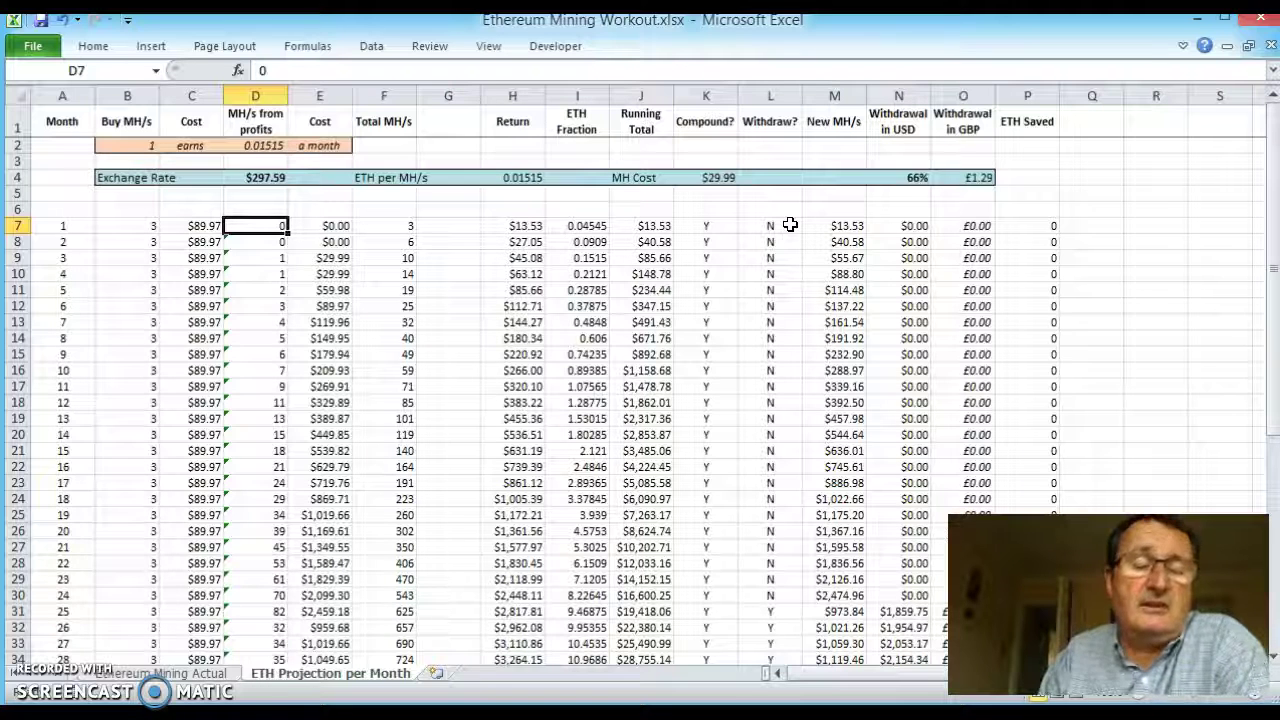
key(Right)
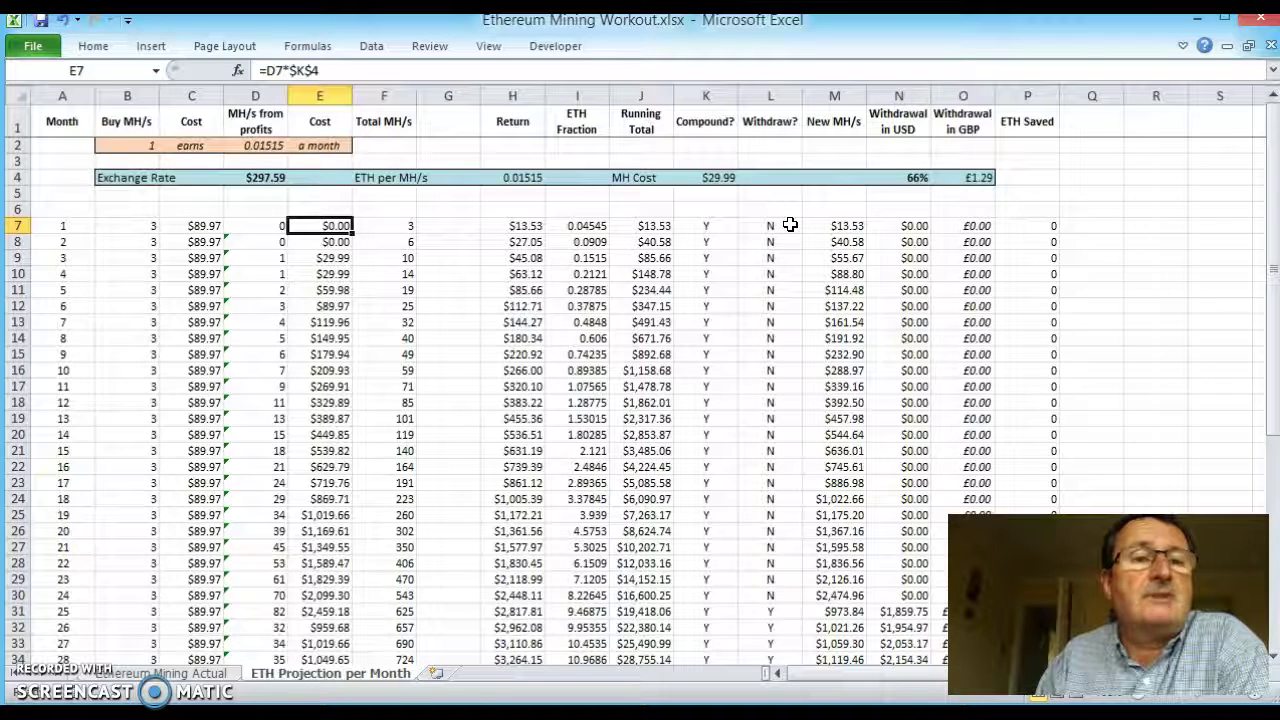
Review how Total MH/s grows over the first ten months in F7:F16.
key(Right)
key(Down)
key(Down)
key(Down)
key(Down)
key(Down)
key(Down)
key(Down)
key(Down)
key(Down)
key(Up)
key(Up)
key(Up)
key(Up)
key(Up)
Examine the Return and ETH Fraction columns around month 5 (H11:I11).
key(Right)
key(Right)
key(Right)
key(Up)
key(Left)
key(Down)
key(Down)
key(Down)
key(Up)
key(Up)
key(Right)
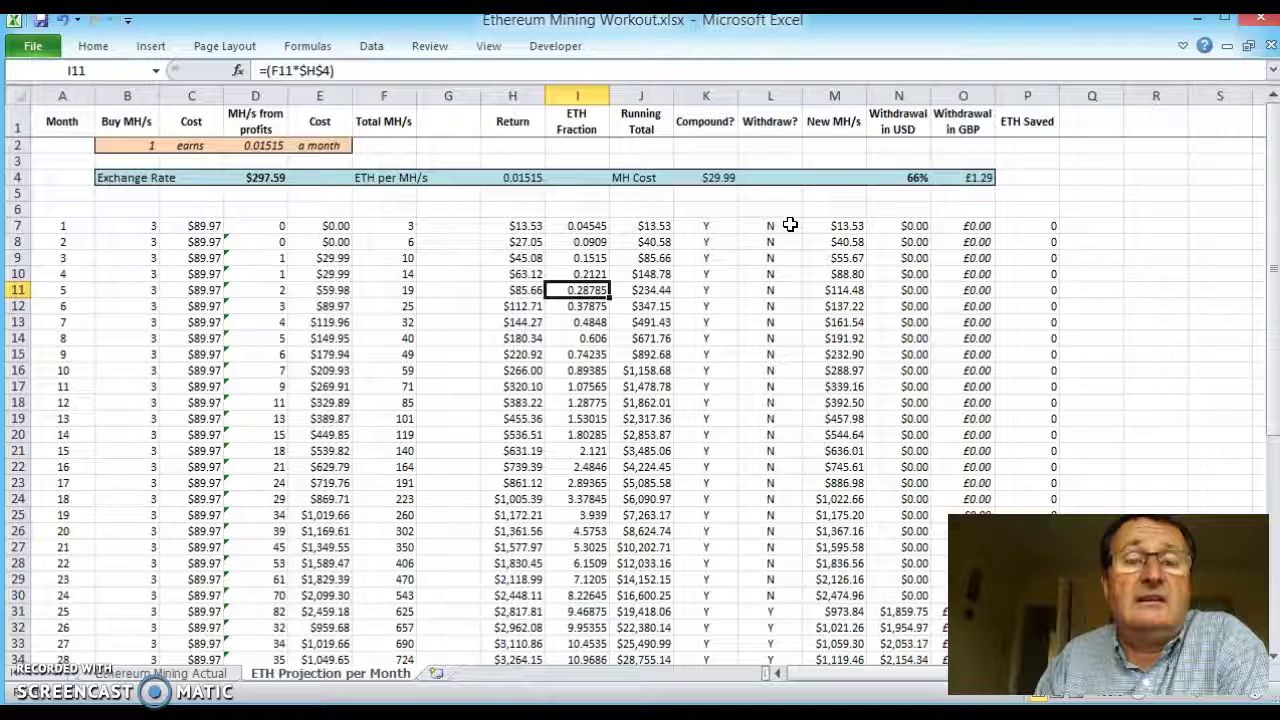
Review the Running Total column from month 5 to month 8 (J11:J14).
key(Right)
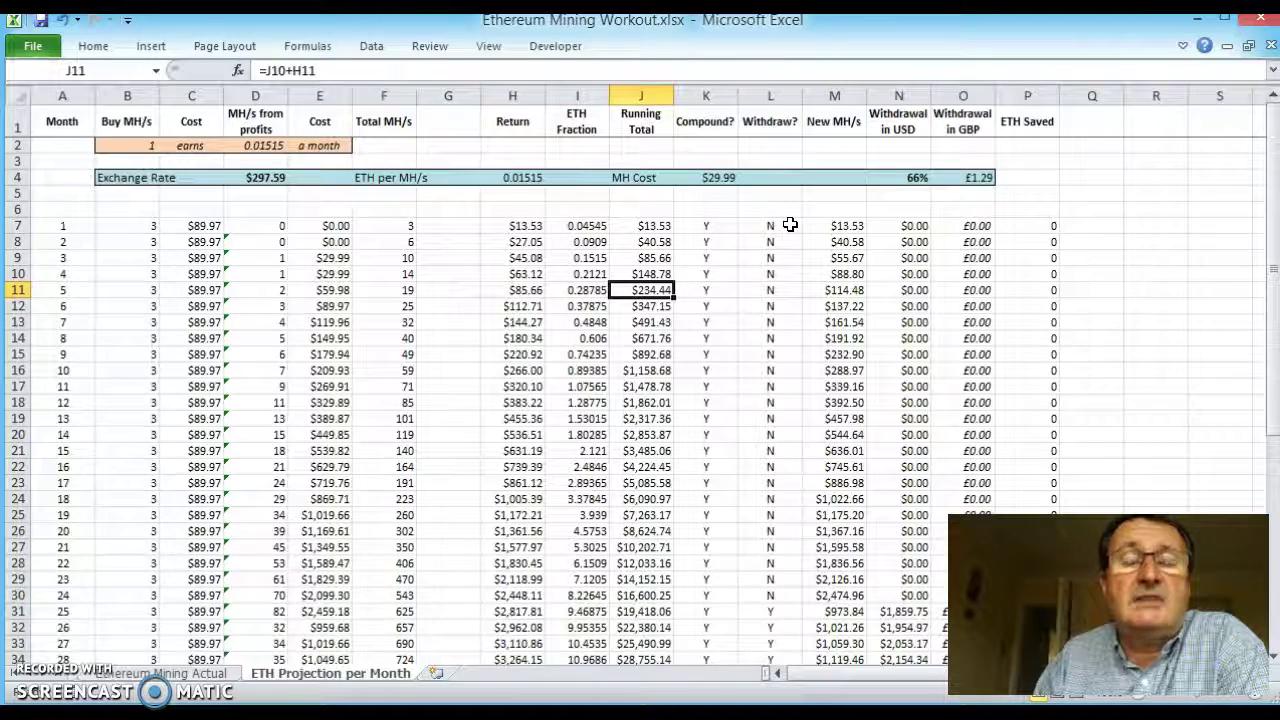
key(Down)
key(Down)
key(Down)
key(Up)
key(Up)
key(Up)
Examine month 5's Compound? and Withdraw? settings in K11:L11 and the withdrawal percentage in N4.
key(Right)
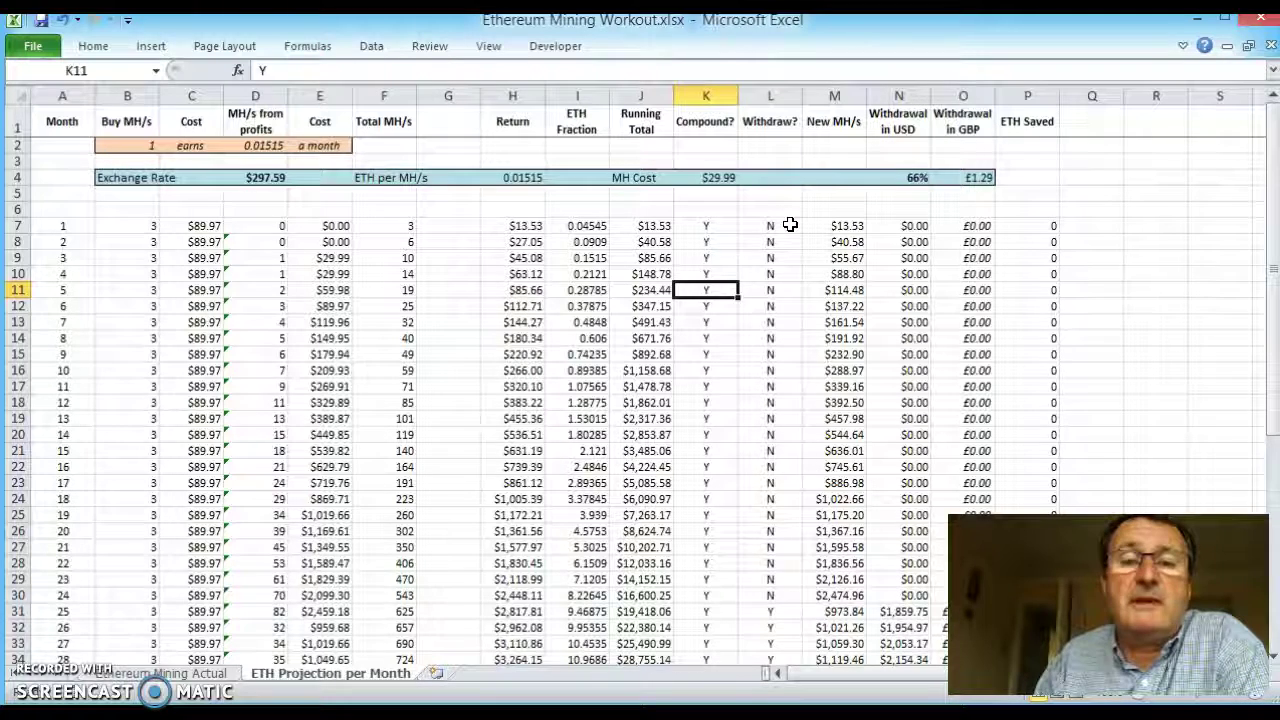
key(Right)
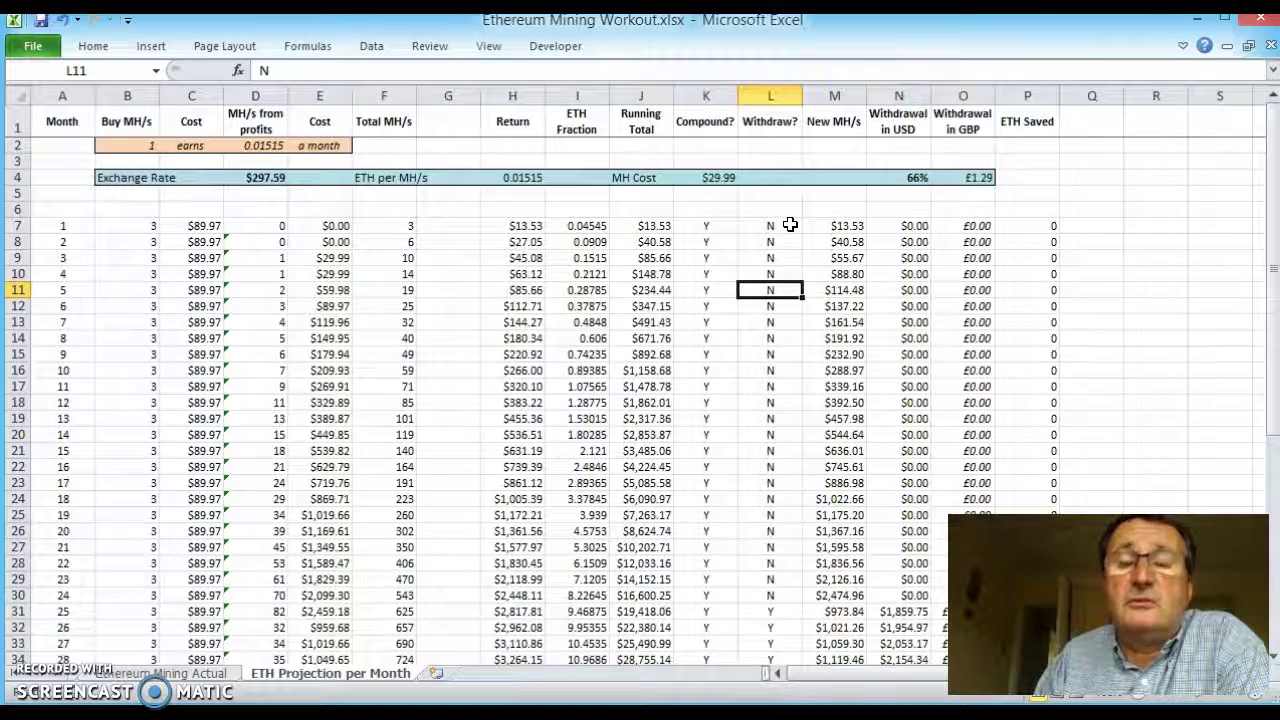
key(Up)
key(Up)
key(Up)
key(Up)
key(Up)
key(Up)
key(Up)
key(Up)
key(Down)
key(Right)
key(Right)
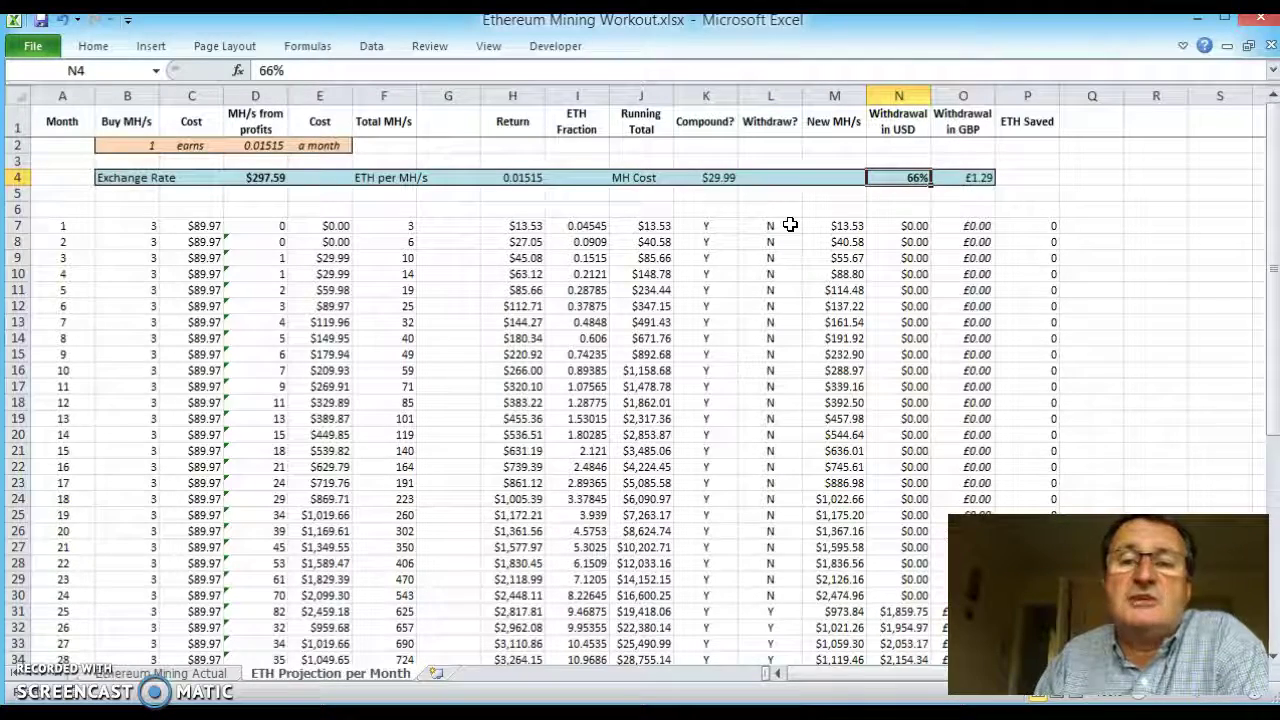
Examine the New MH/s amounts and their formula from month 1 to month 11 (M7:M17).
key(Left)
key(Left)
key(Down)
key(Right)
key(Down)
key(Down)
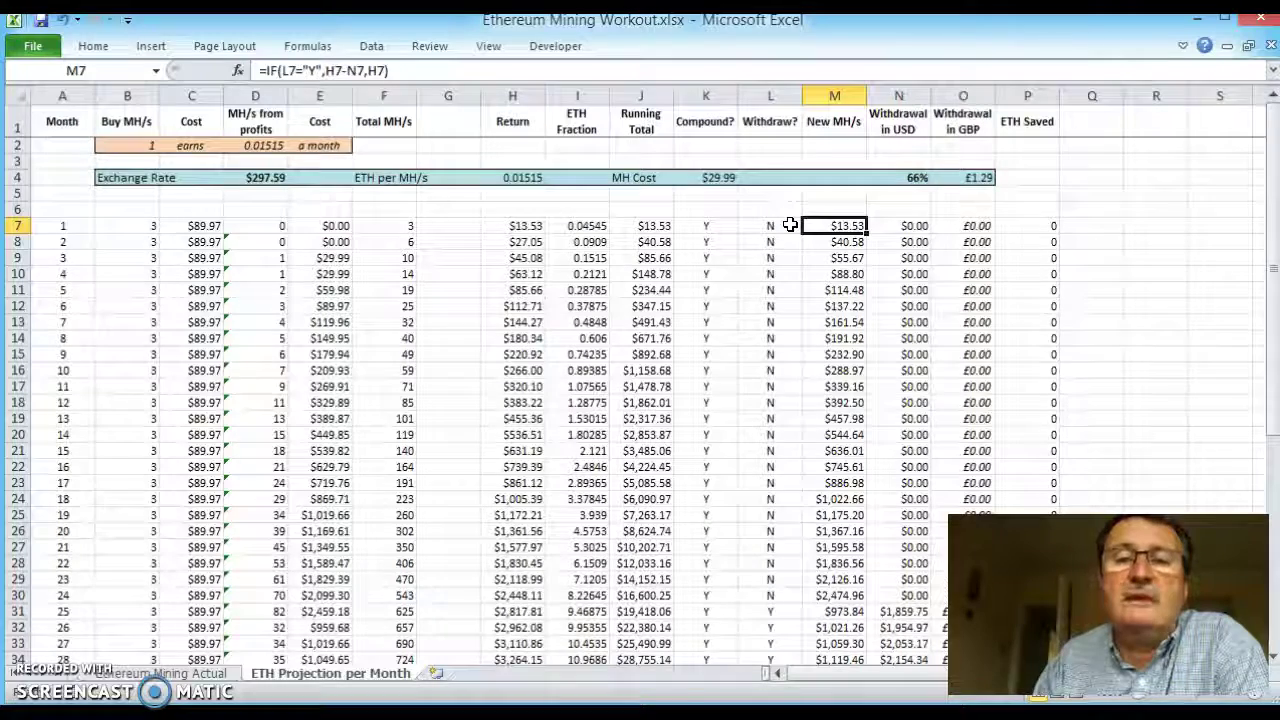
key(Down)
key(Down)
key(Down)
key(Down)
key(Down)
key(Down)
key(Down)
key(Down)
key(Down)
key(Down)
key(Up)
key(Up)
key(Up)
Examine the Withdrawal in USD and Withdrawal in GBP columns from month 8 to month 12, starting at N14:O14.
key(Right)
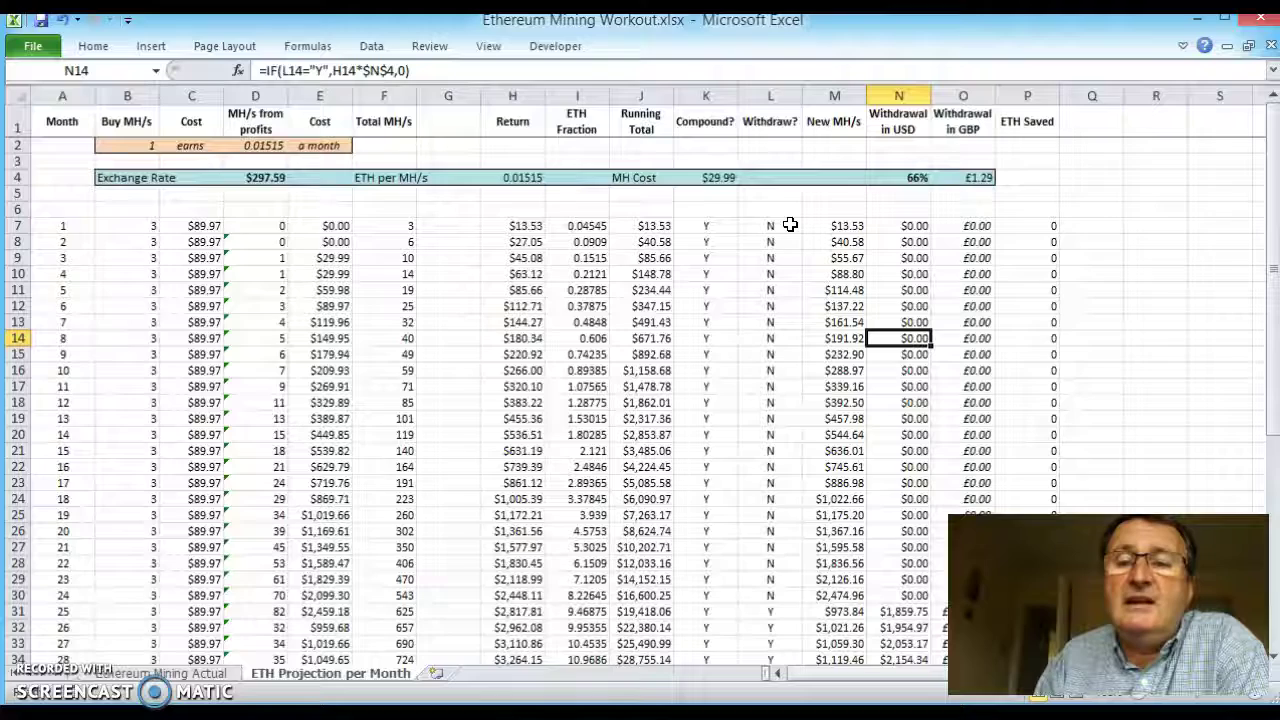
key(Right)
key(Left)
key(Right)
key(Left)
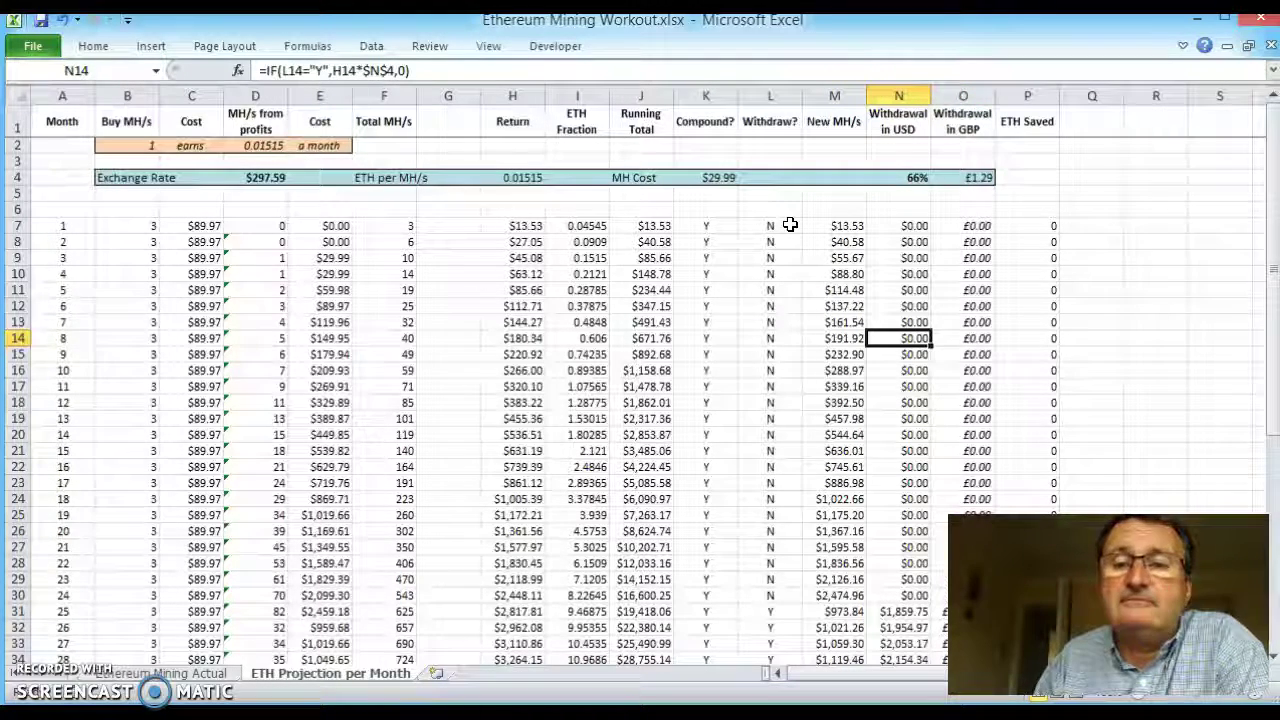
key(Down)
key(Down)
key(Down)
key(Down)
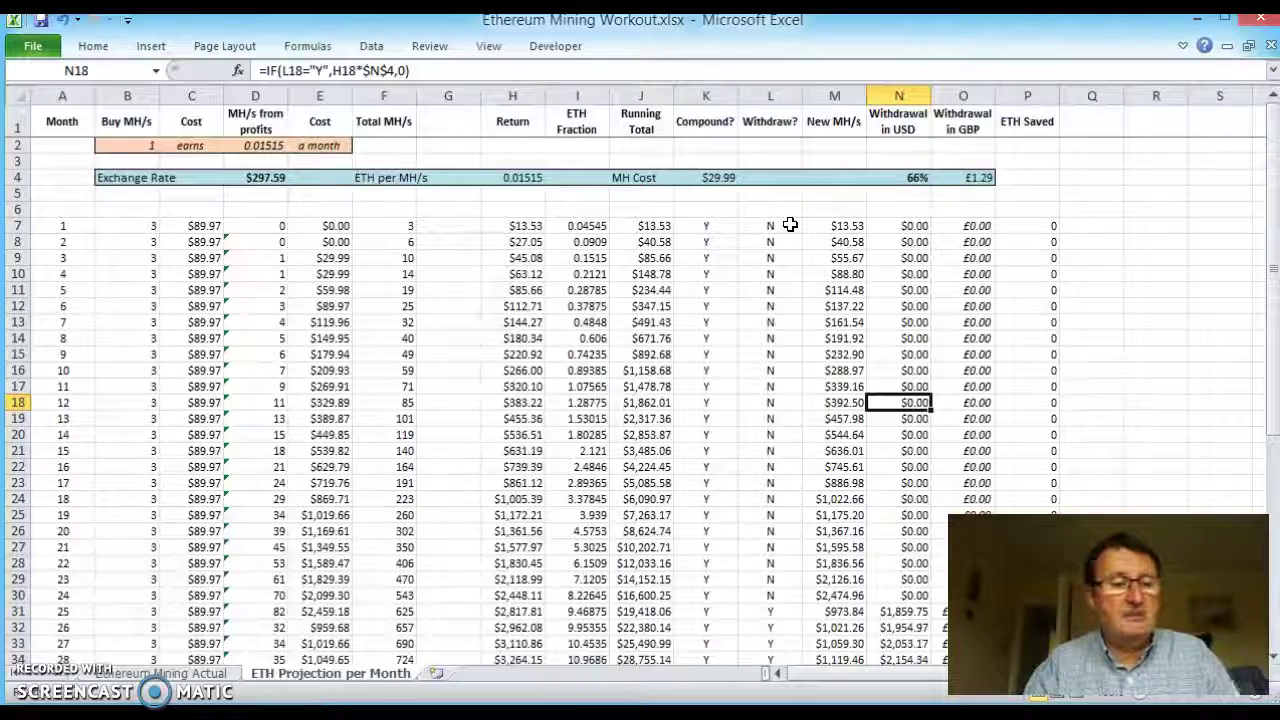